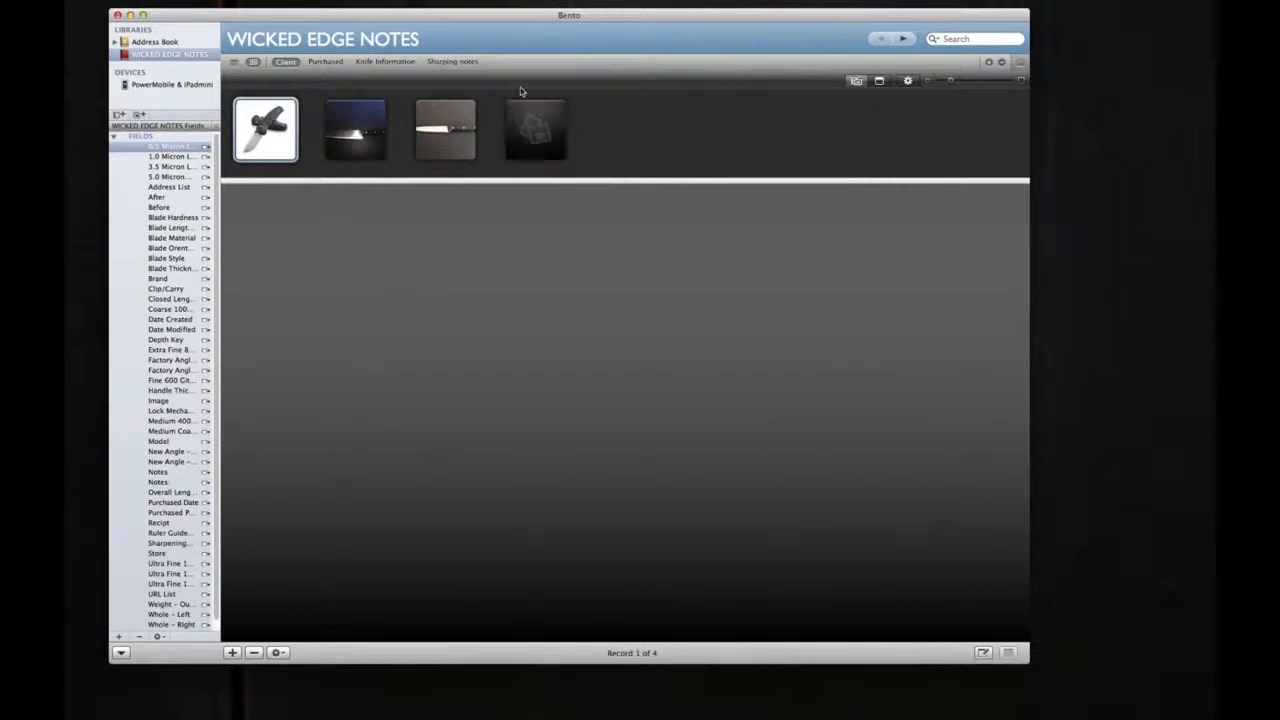
# Step: Reposition the database window and review the first knife's Purchased and Knife Information forms
pyautogui.moveTo(505, 16); pyautogui.dragTo(589, 22)
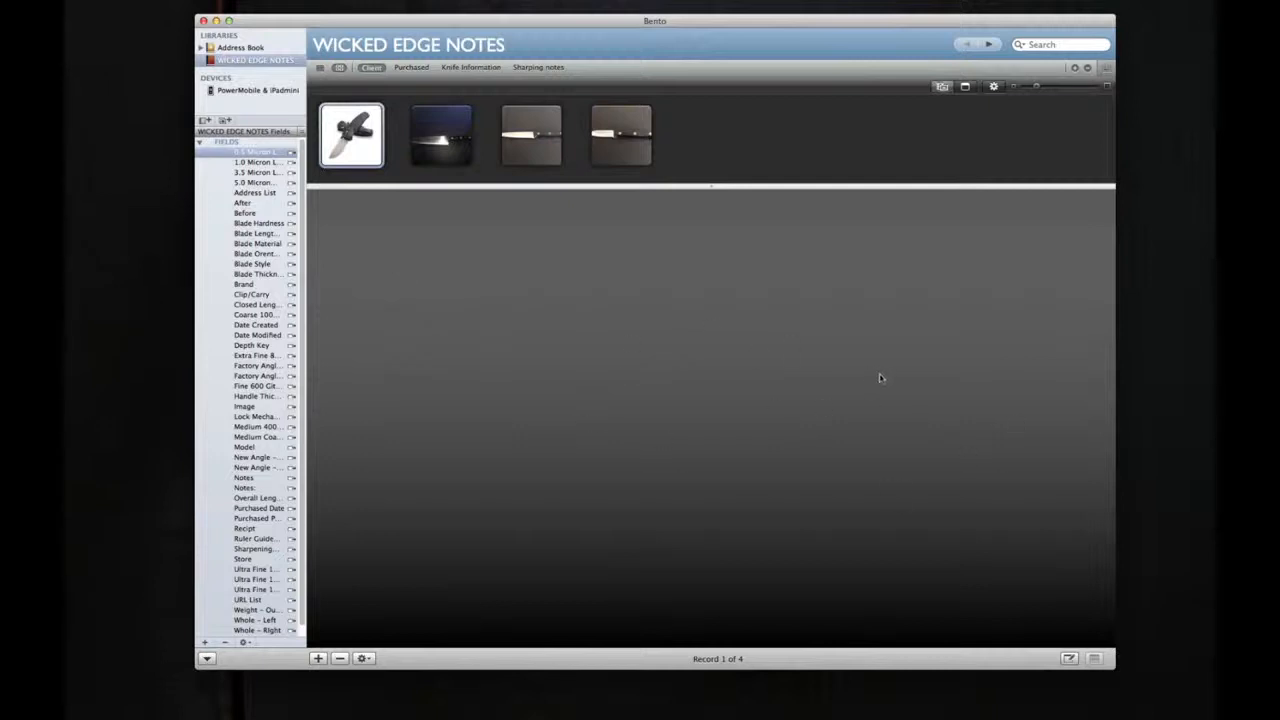
pyautogui.click(419, 67)
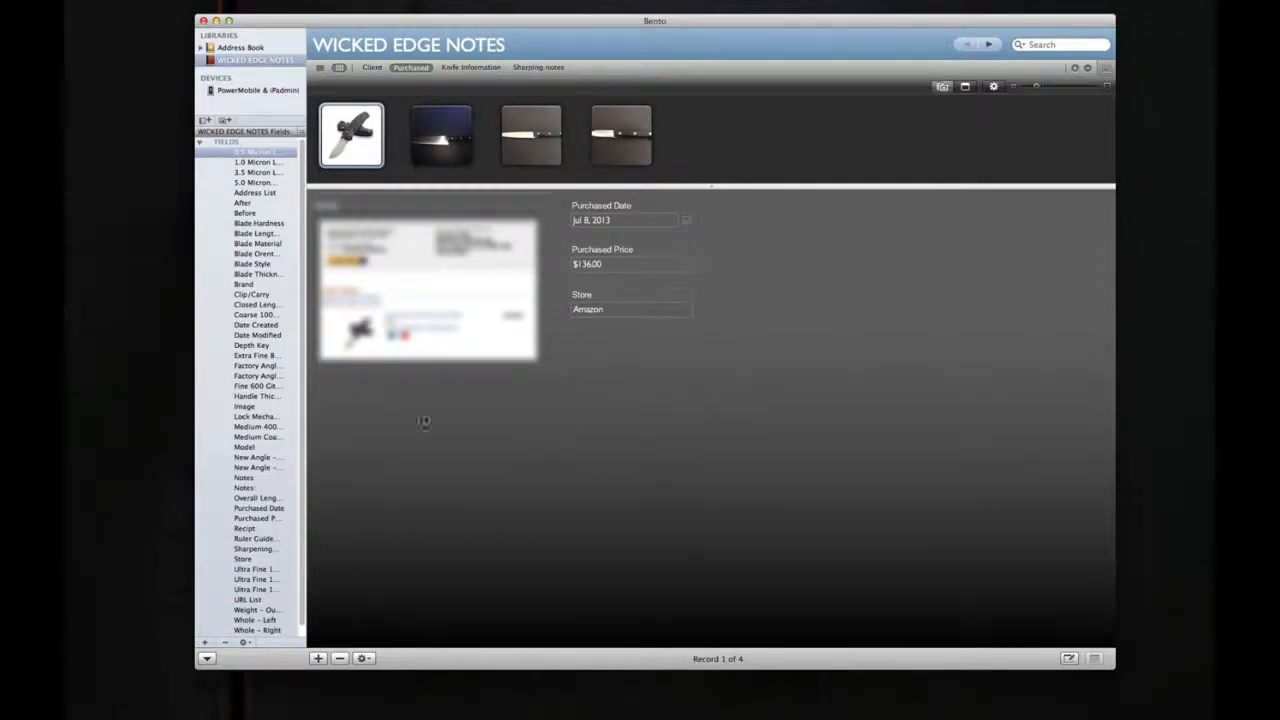
pyautogui.click(456, 68)
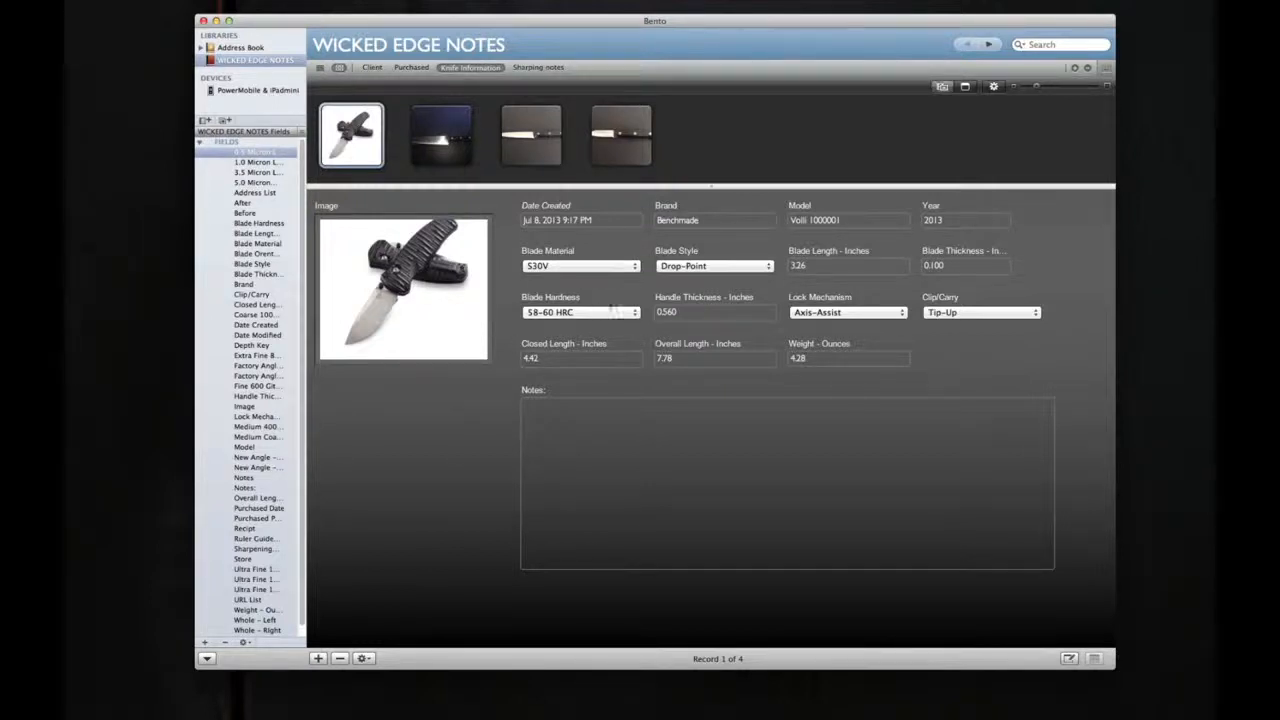
# Step: Inspect the available Blade Material and Blade Style choices for the first knife, keeping S30V as the material
pyautogui.click(634, 268)
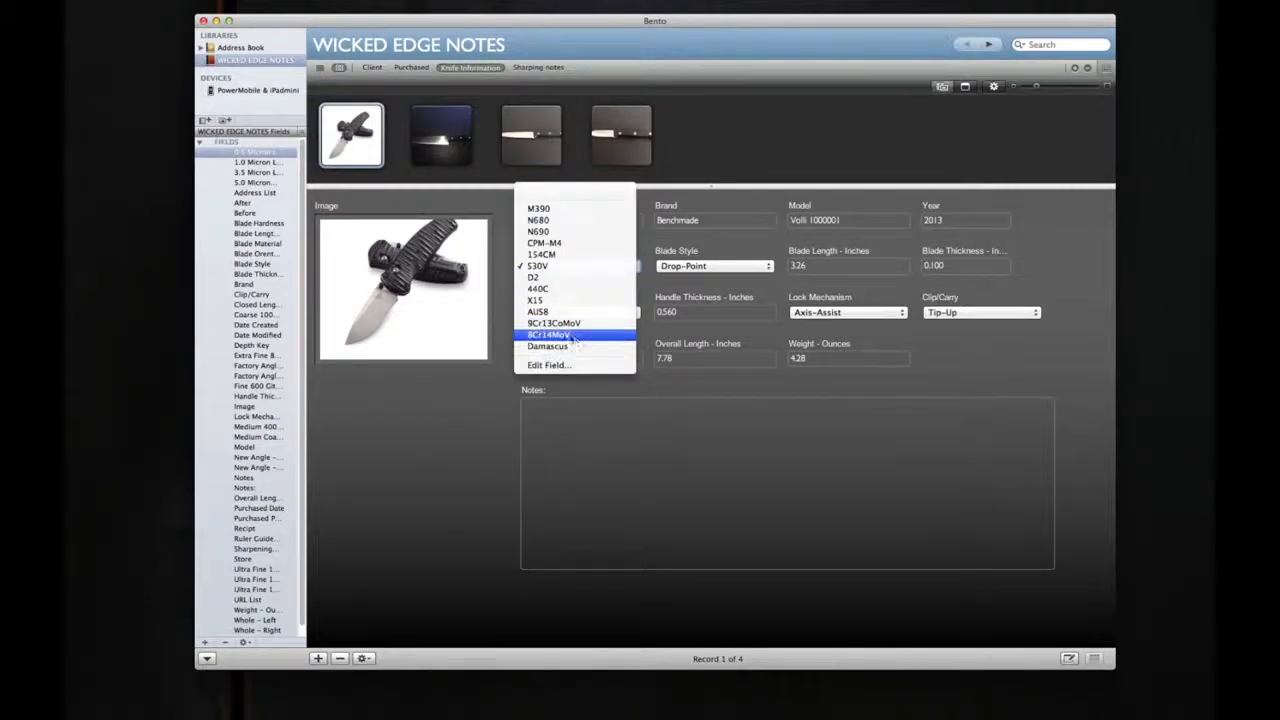
pyautogui.click(572, 268)
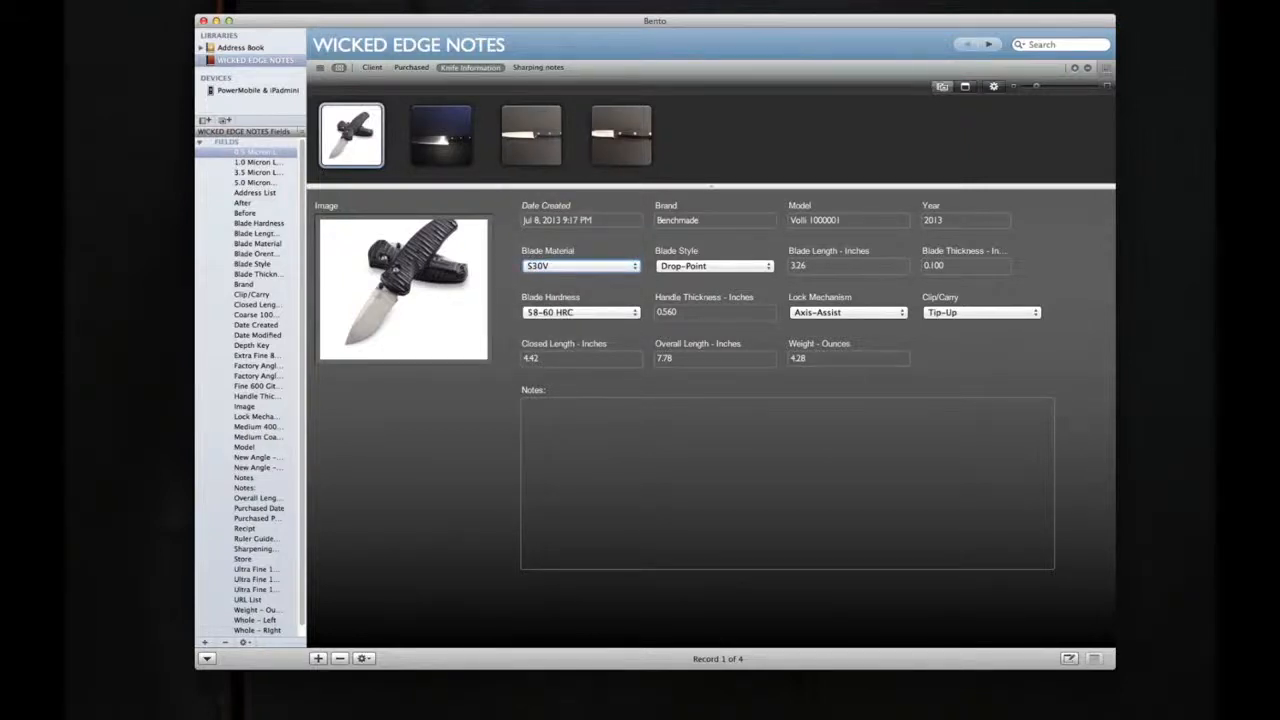
pyautogui.click(759, 268)
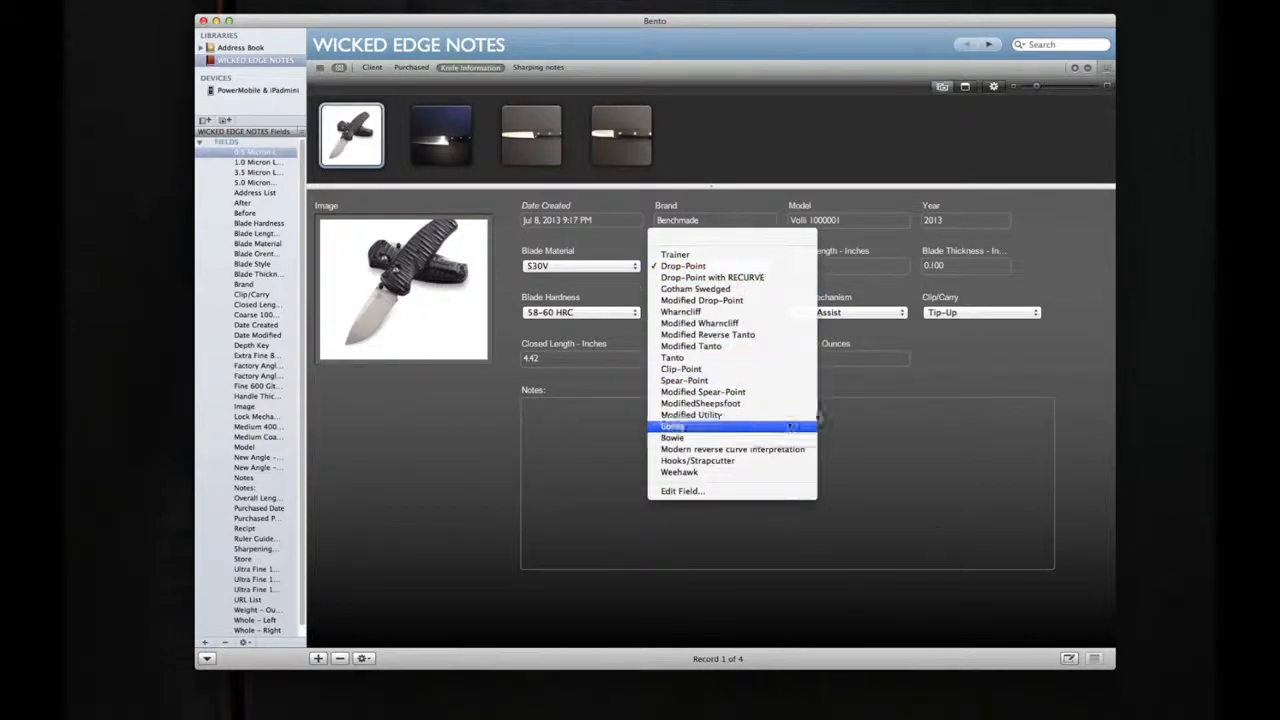
pyautogui.click(888, 393)
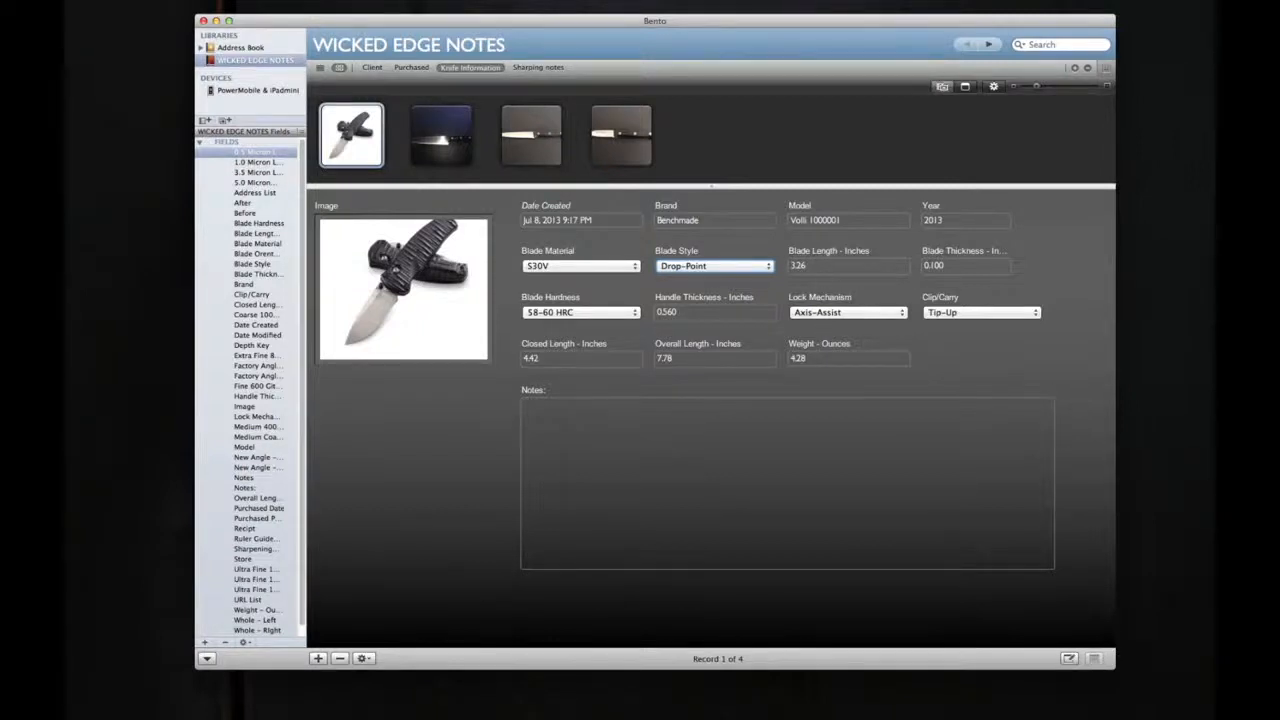
# Step: Inspect the Lock Mechanism and Clip/Carry choices for the first knife, ending in its empty Notes field
pyautogui.click(903, 313)
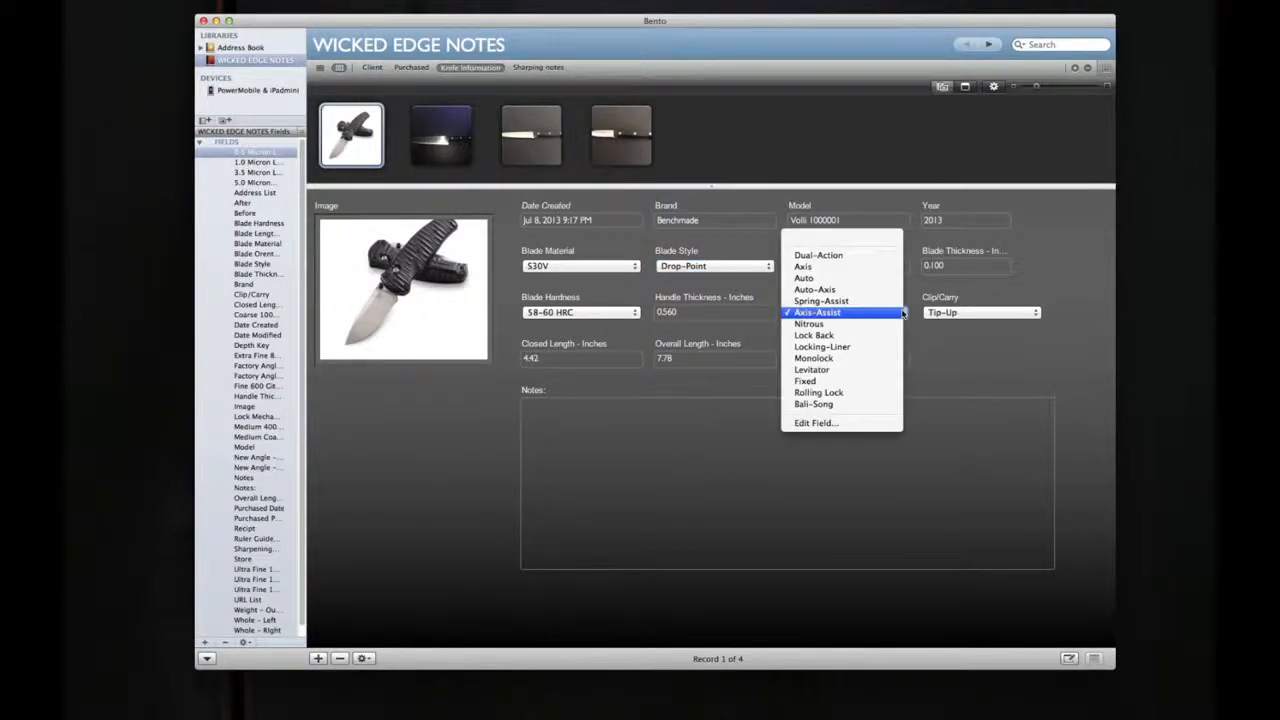
pyautogui.click(960, 364)
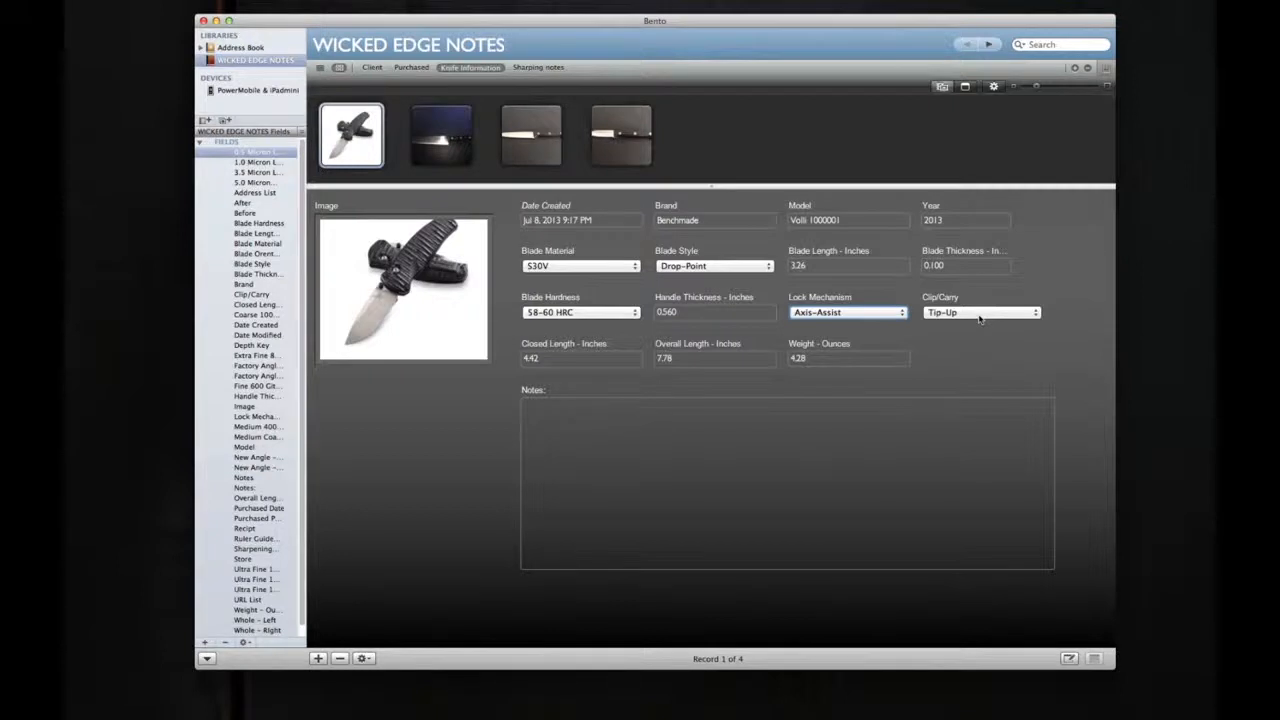
pyautogui.click(985, 356)
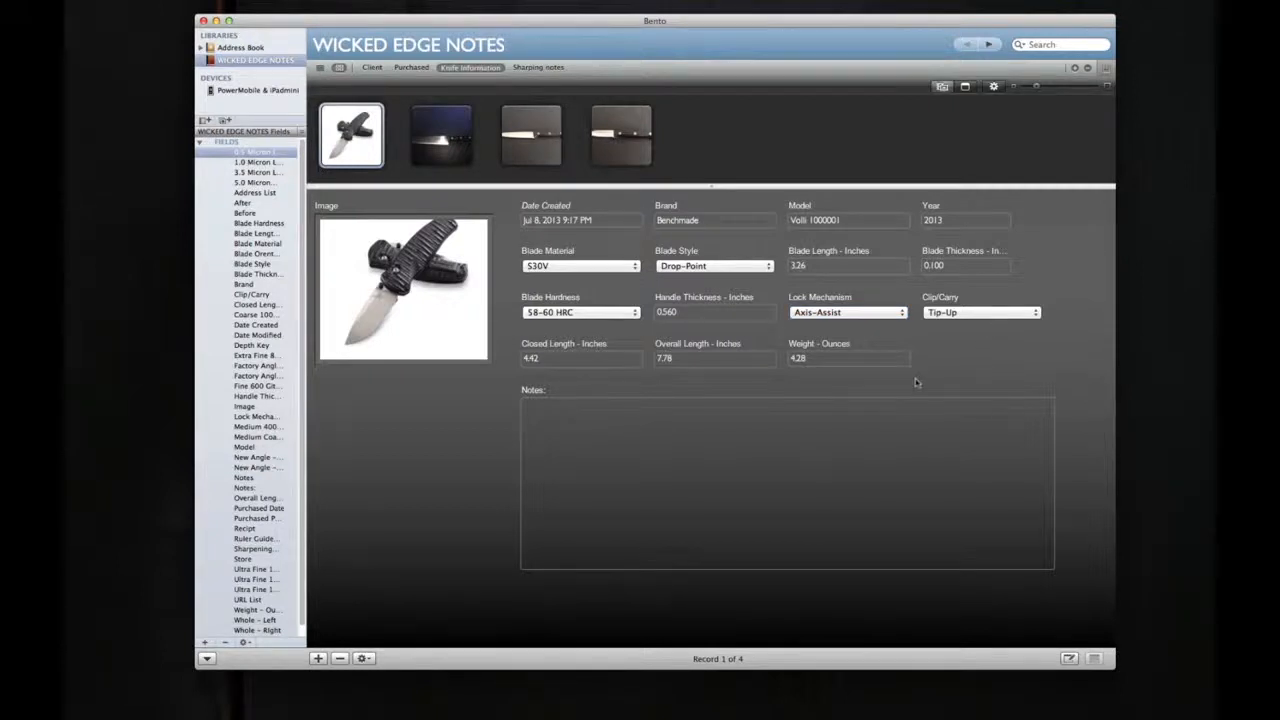
pyautogui.click(967, 319)
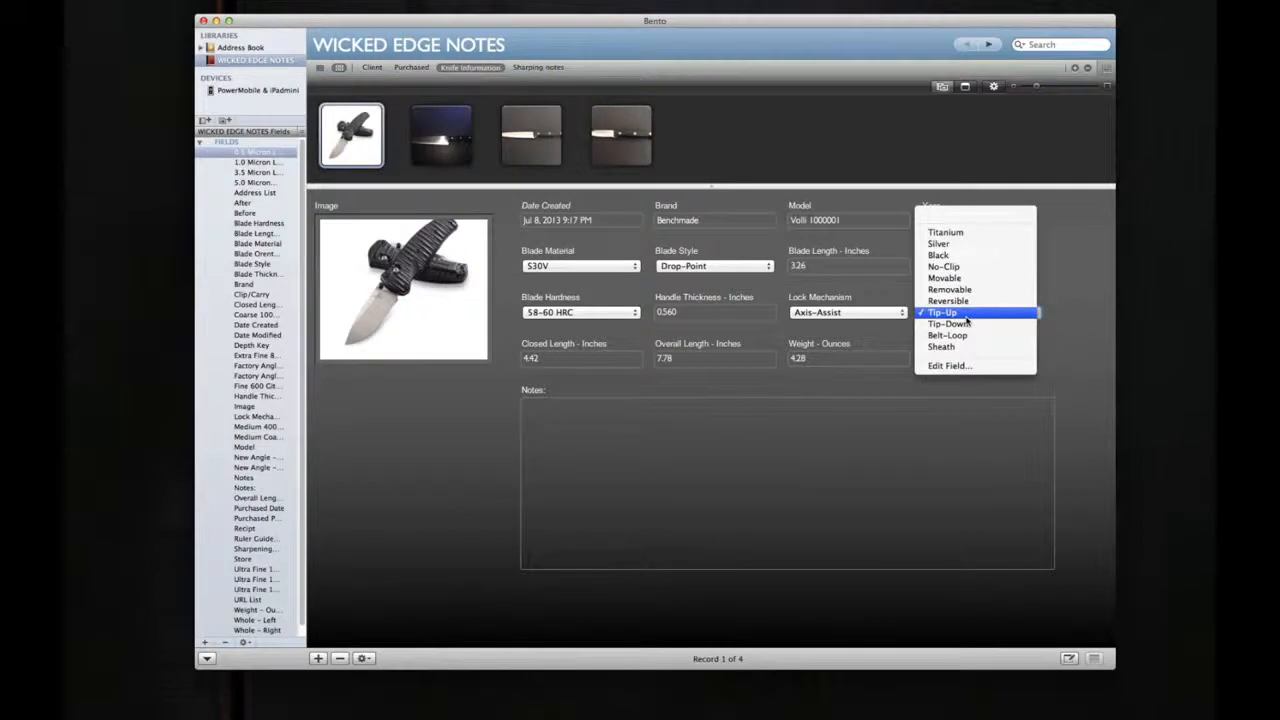
pyautogui.click(870, 391)
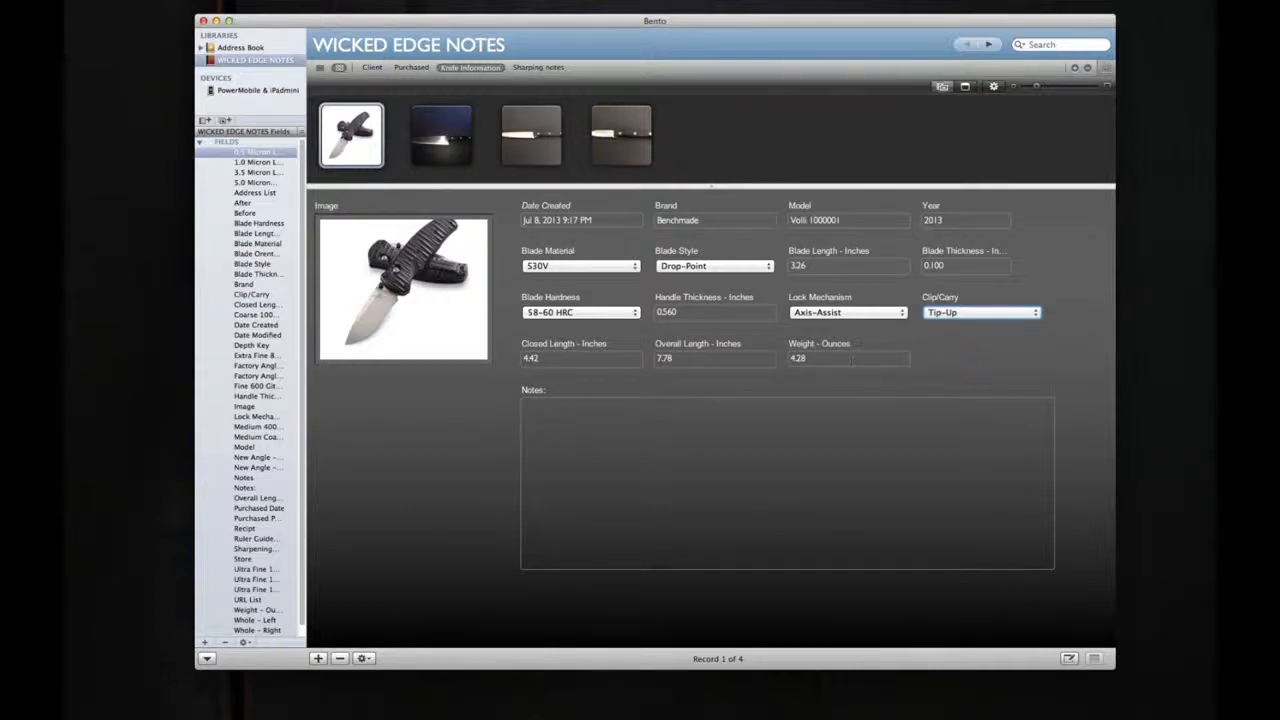
pyautogui.click(563, 418)
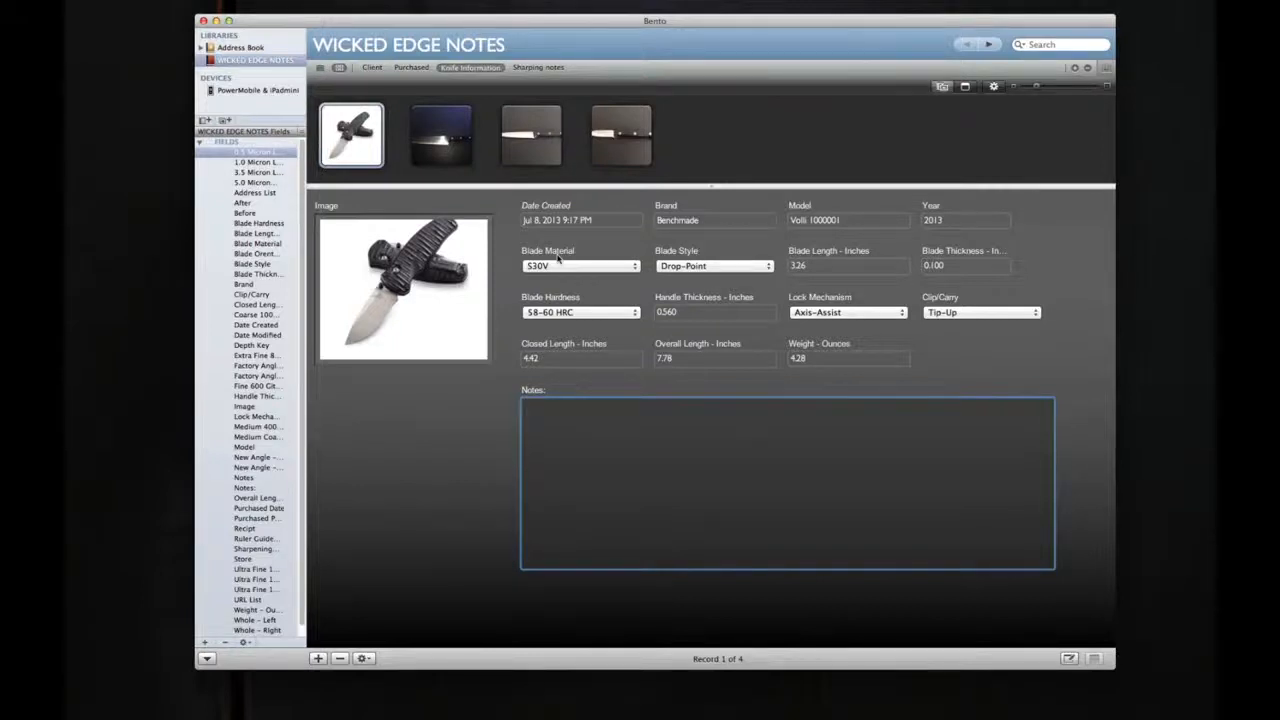
# Step: Open the first knife's sharpening notes form and check its Blade Orientation choices without changing the selection
pyautogui.click(563, 68)
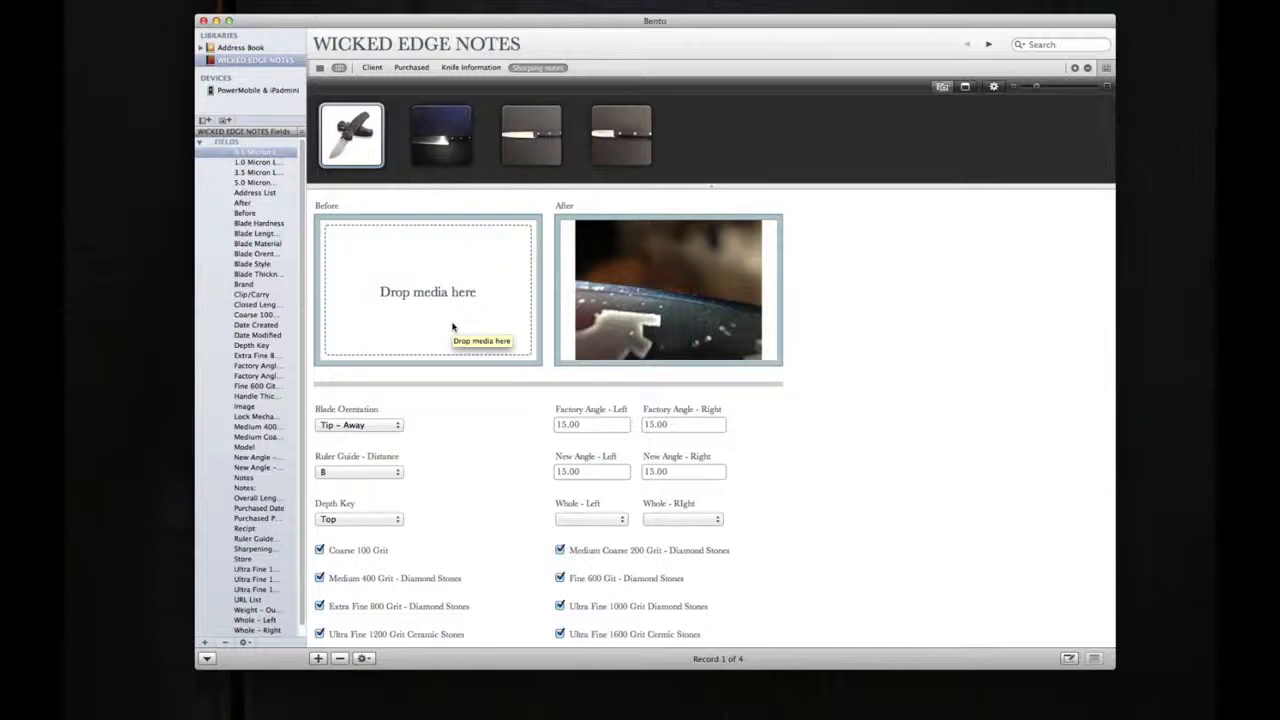
pyautogui.scroll(-2, 452, 327)
pyautogui.scroll(-5, 452, 327)
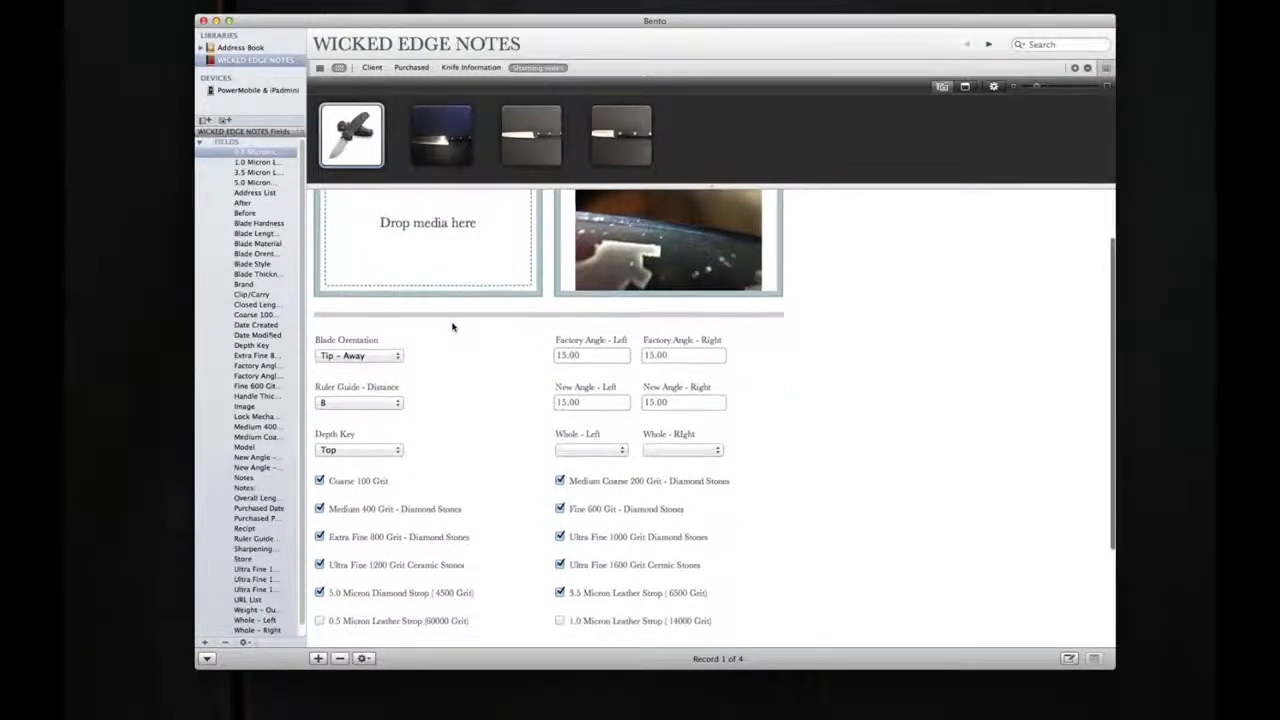
pyautogui.scroll(-1, 452, 327)
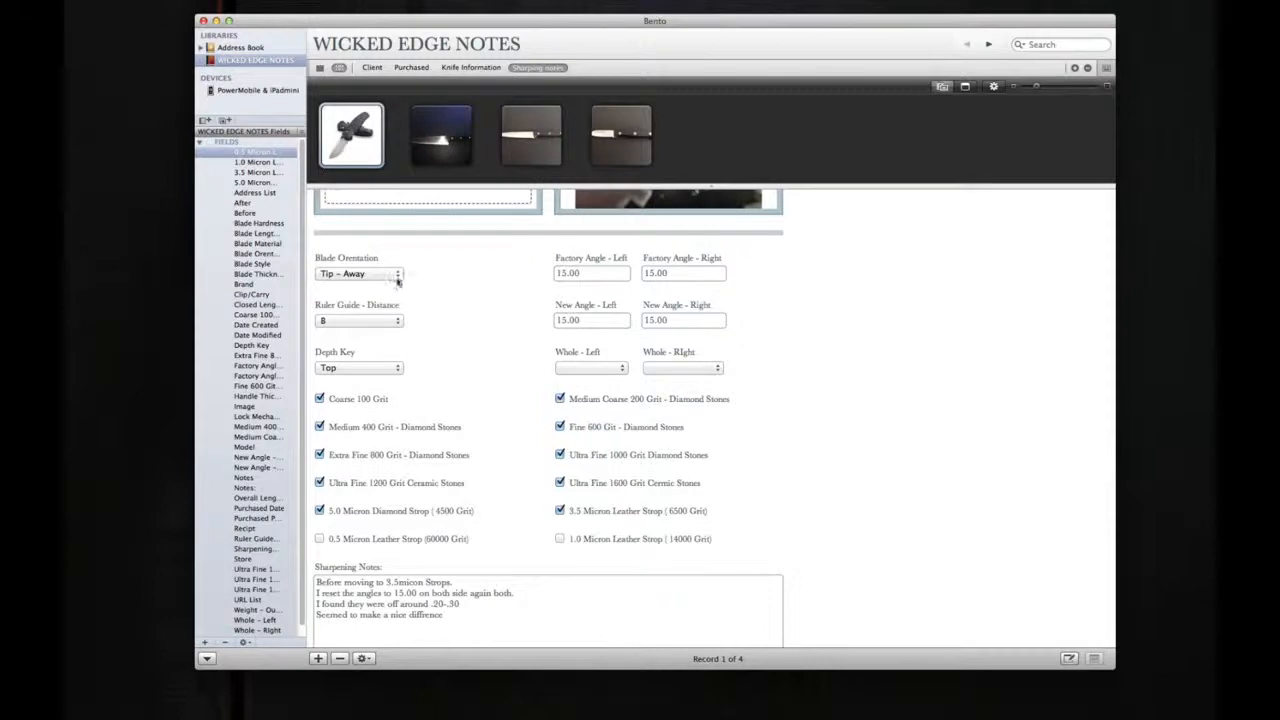
pyautogui.click(395, 274)
pyautogui.click(452, 274)
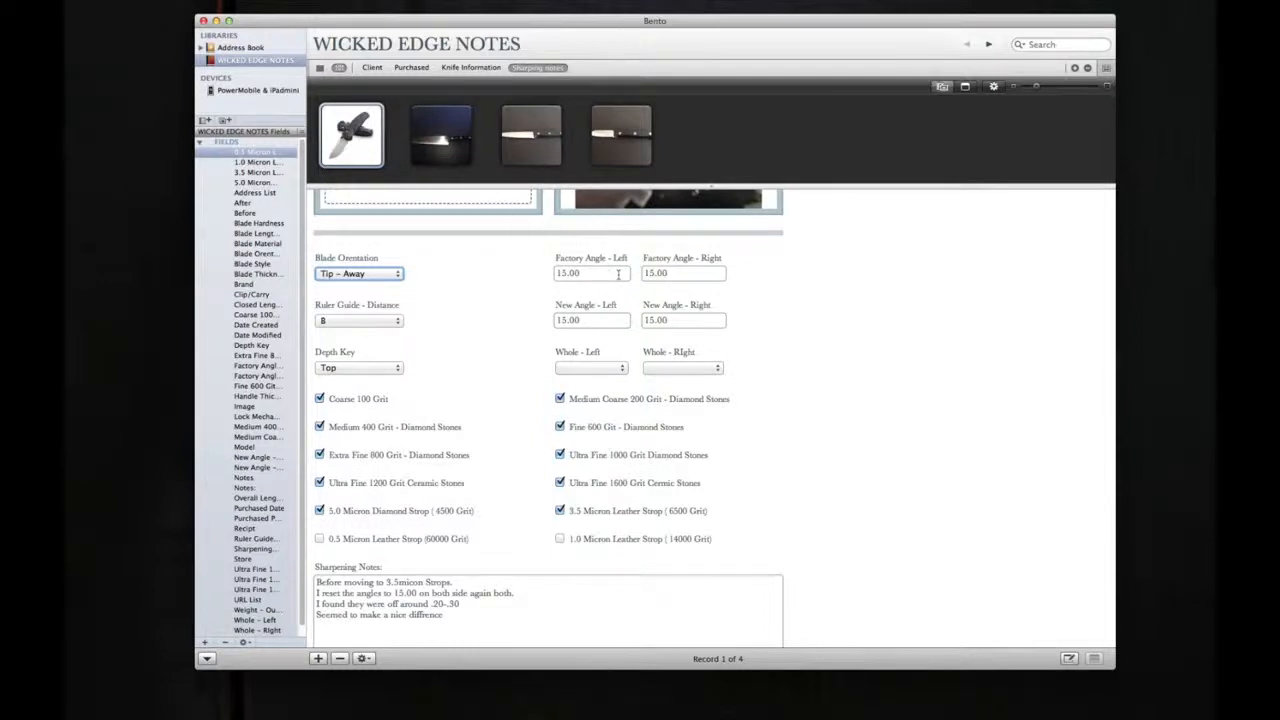
# Step: Check the choices for Ruler Guide - Distance and Whole - Left without changing either selection
pyautogui.scroll(-1, 443, 311)
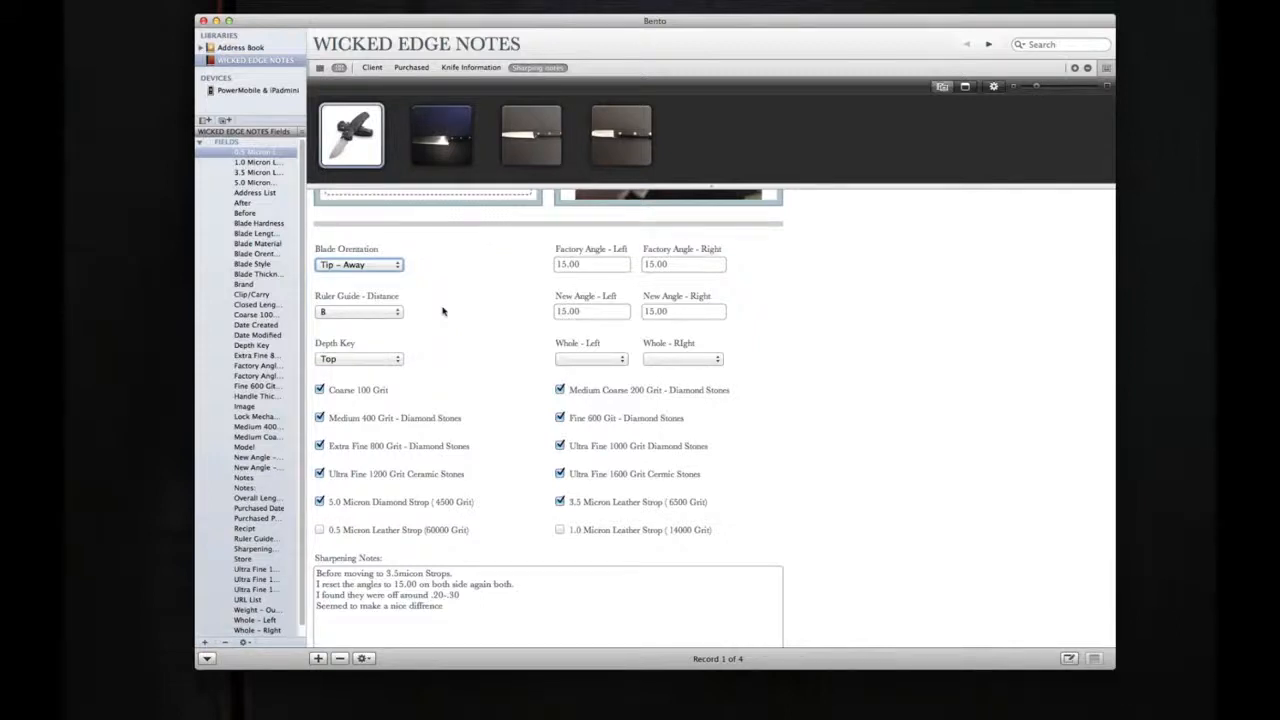
pyautogui.click(398, 312)
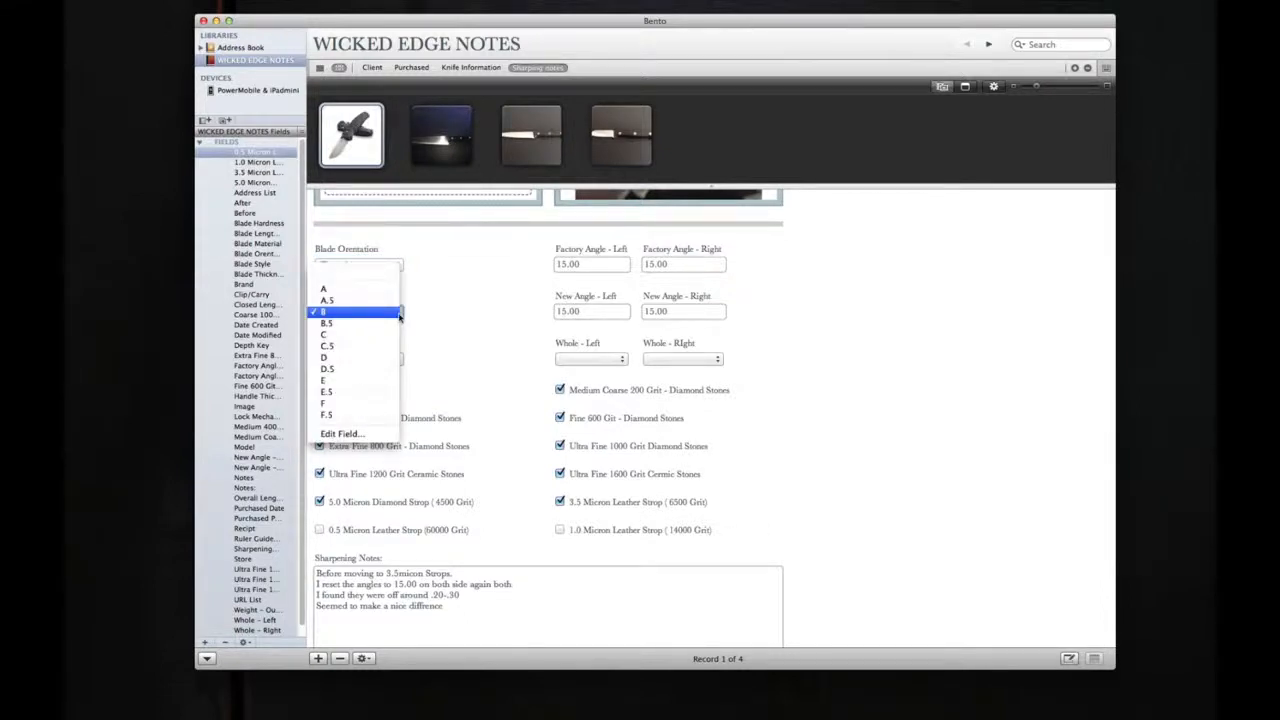
pyautogui.click(449, 314)
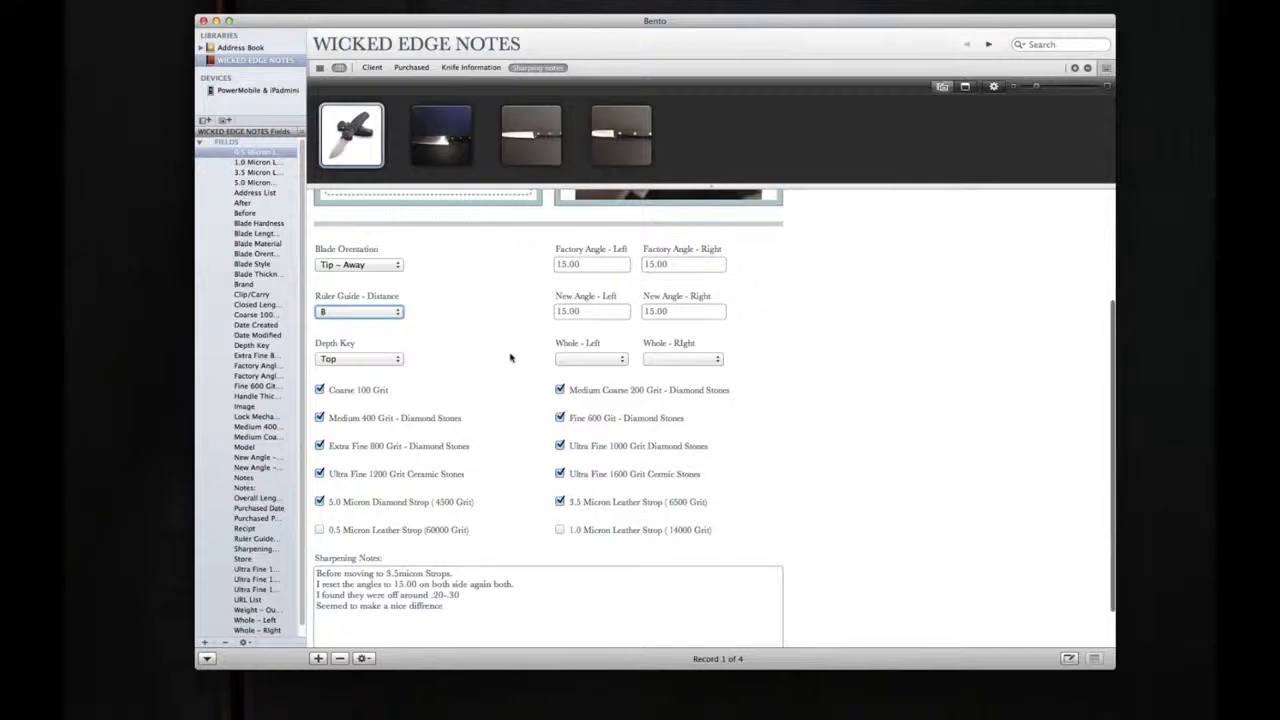
pyautogui.scroll(-1, 510, 357)
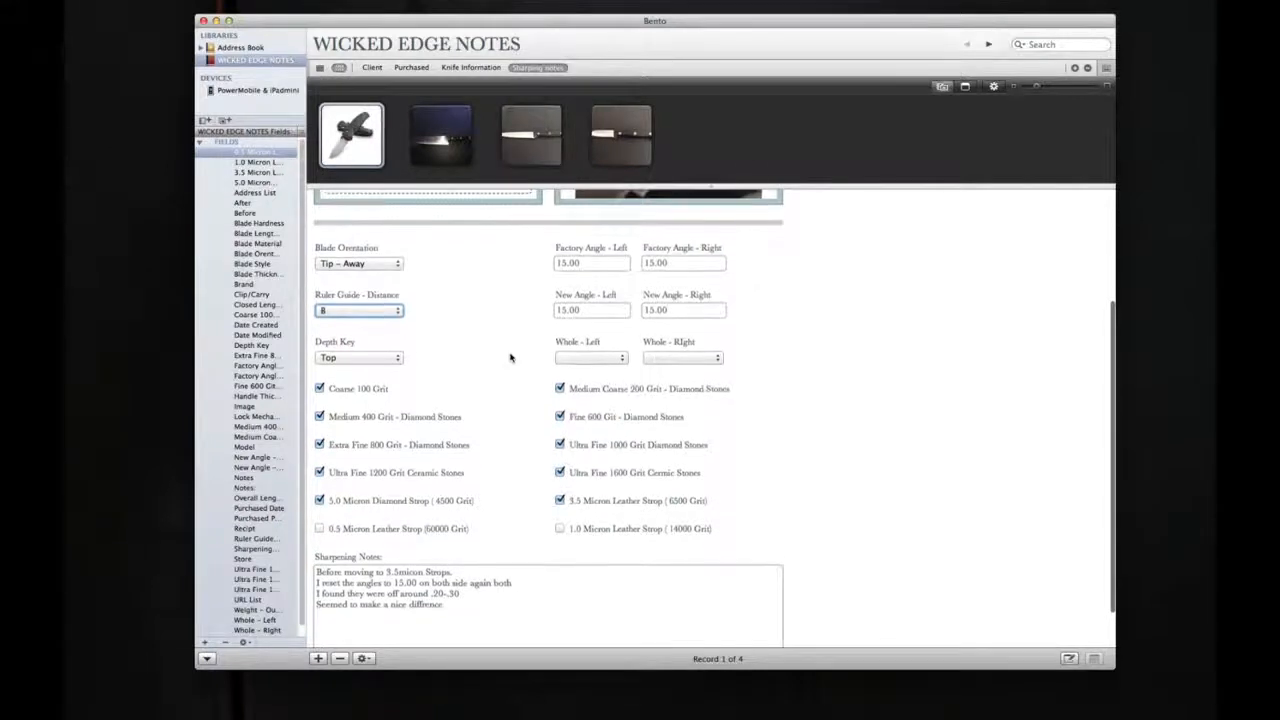
pyautogui.scroll(-1, 510, 357)
pyautogui.click(590, 327)
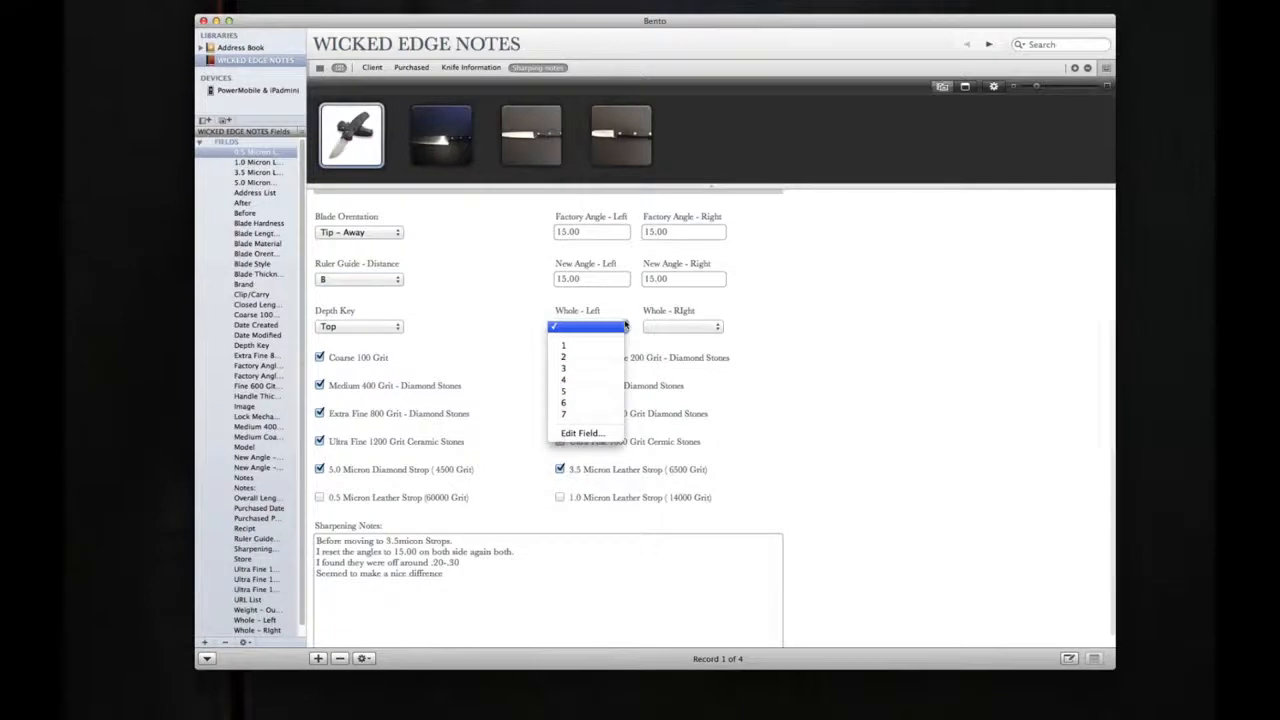
pyautogui.click(480, 330)
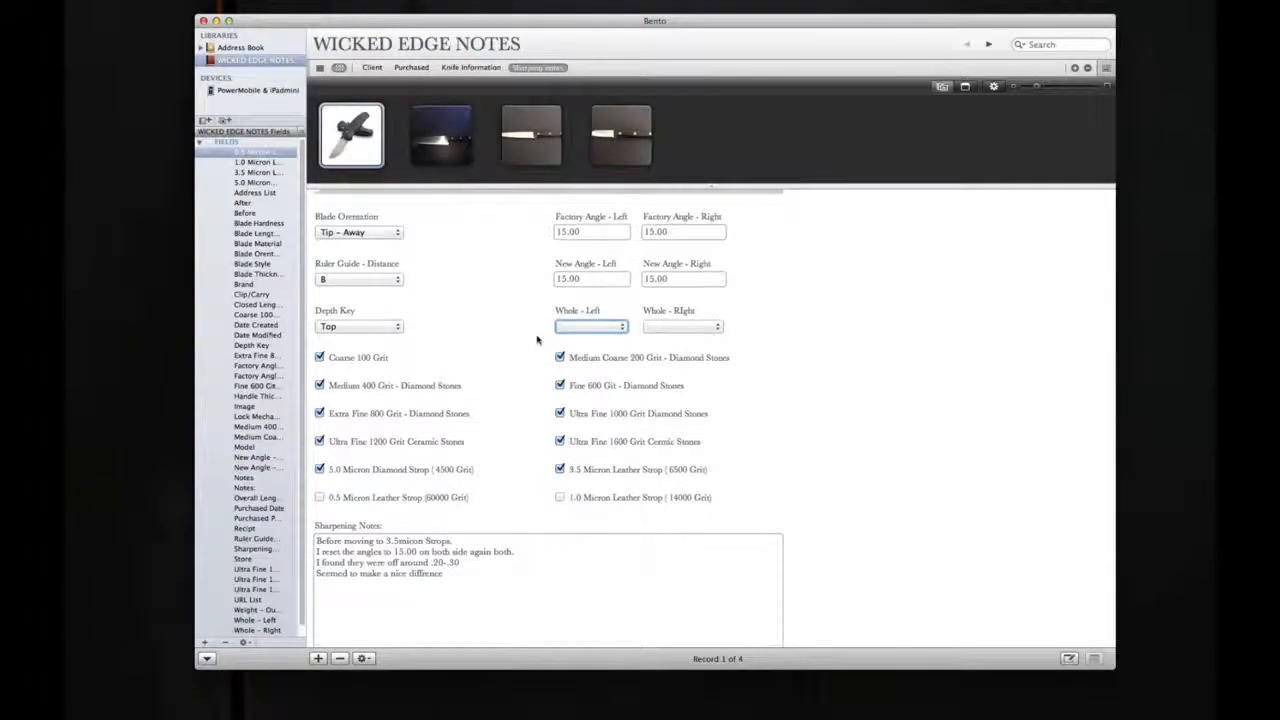
# Step: Review the stone and strop checkboxes and the Sharpening Notes text, and activate the record search field
pyautogui.scroll(-1, 538, 341)
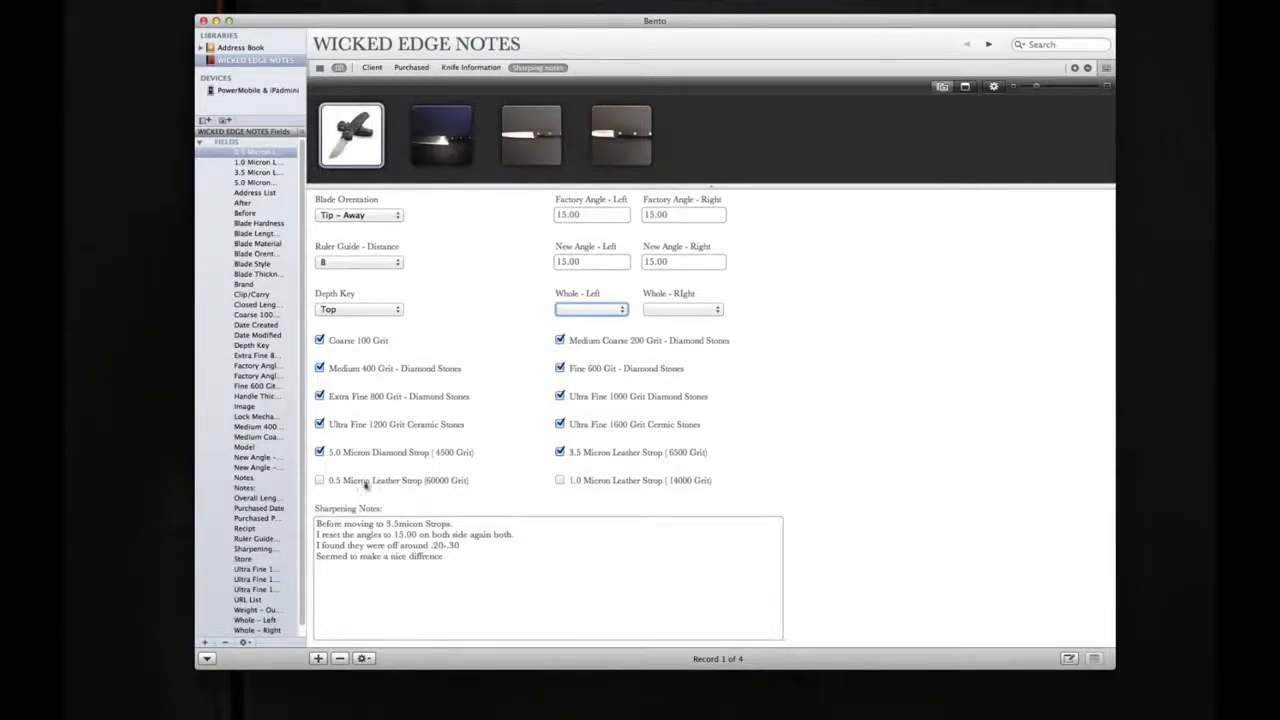
pyautogui.scroll(-2, 508, 509)
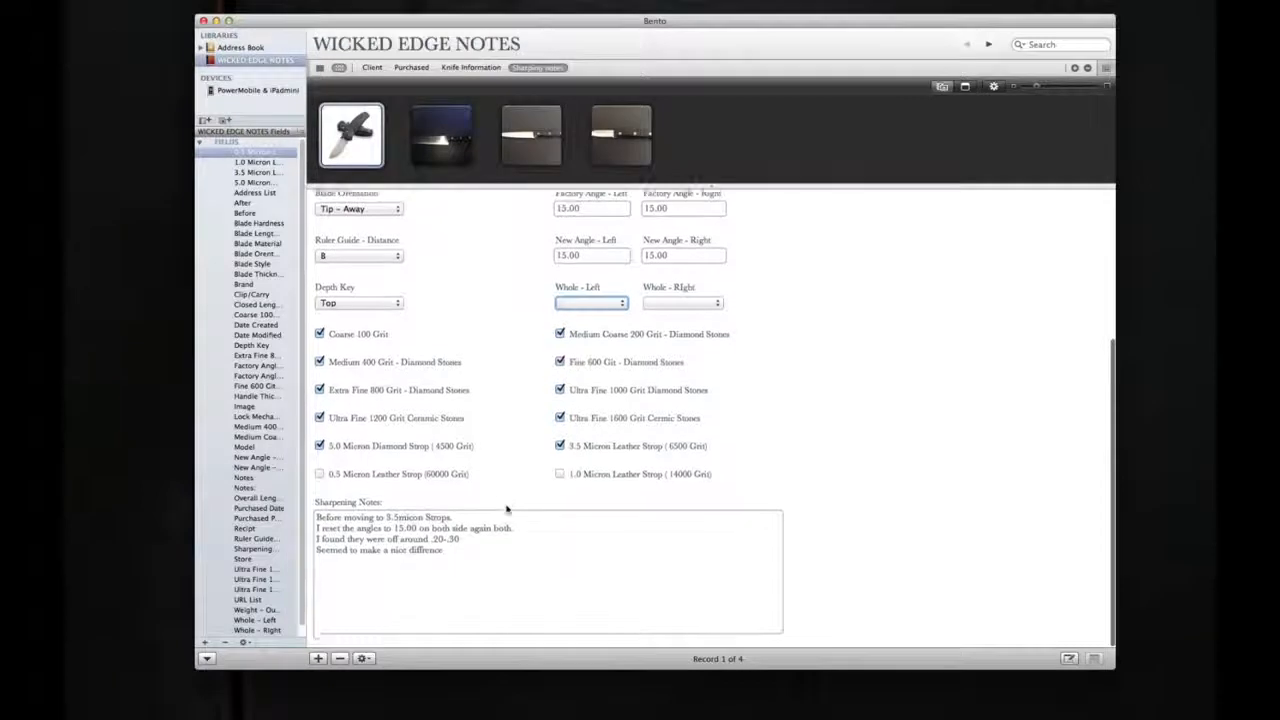
pyautogui.click(362, 594)
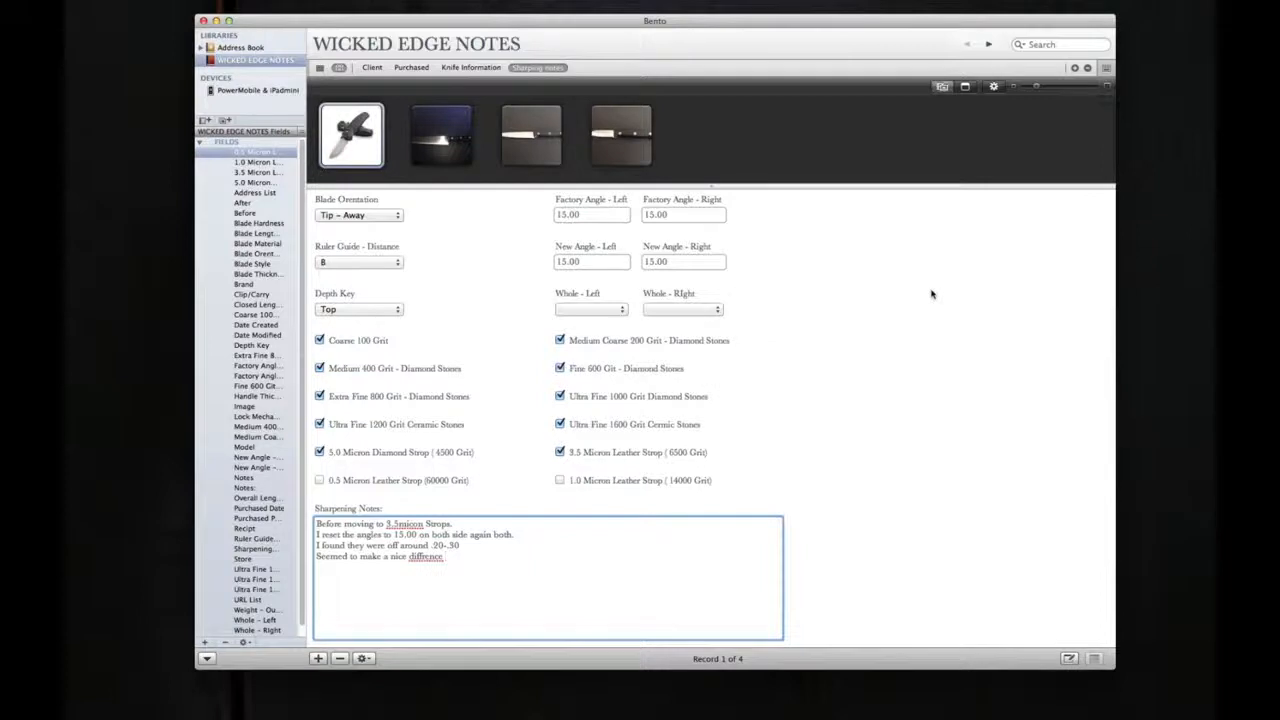
pyautogui.click(1046, 40)
pyautogui.click(1040, 45)
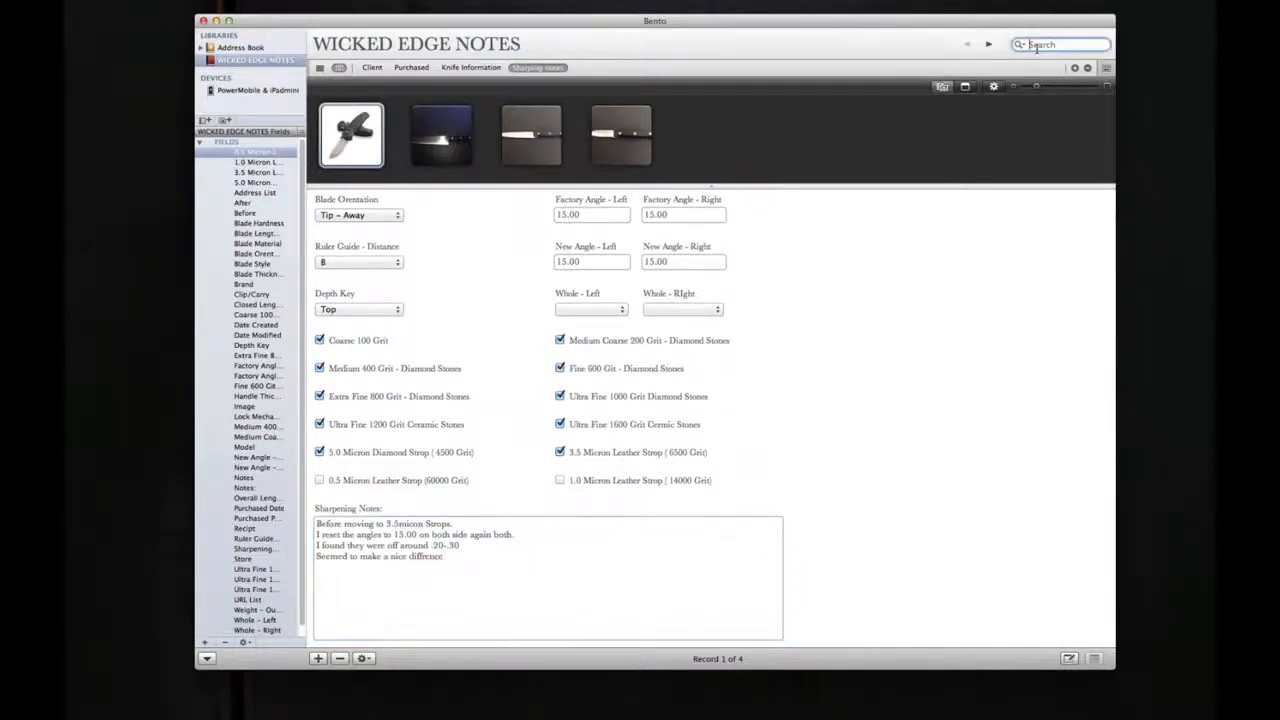
# Step: Select the second knife record and review its sharpening settings and before and after photos
pyautogui.click(450, 143)
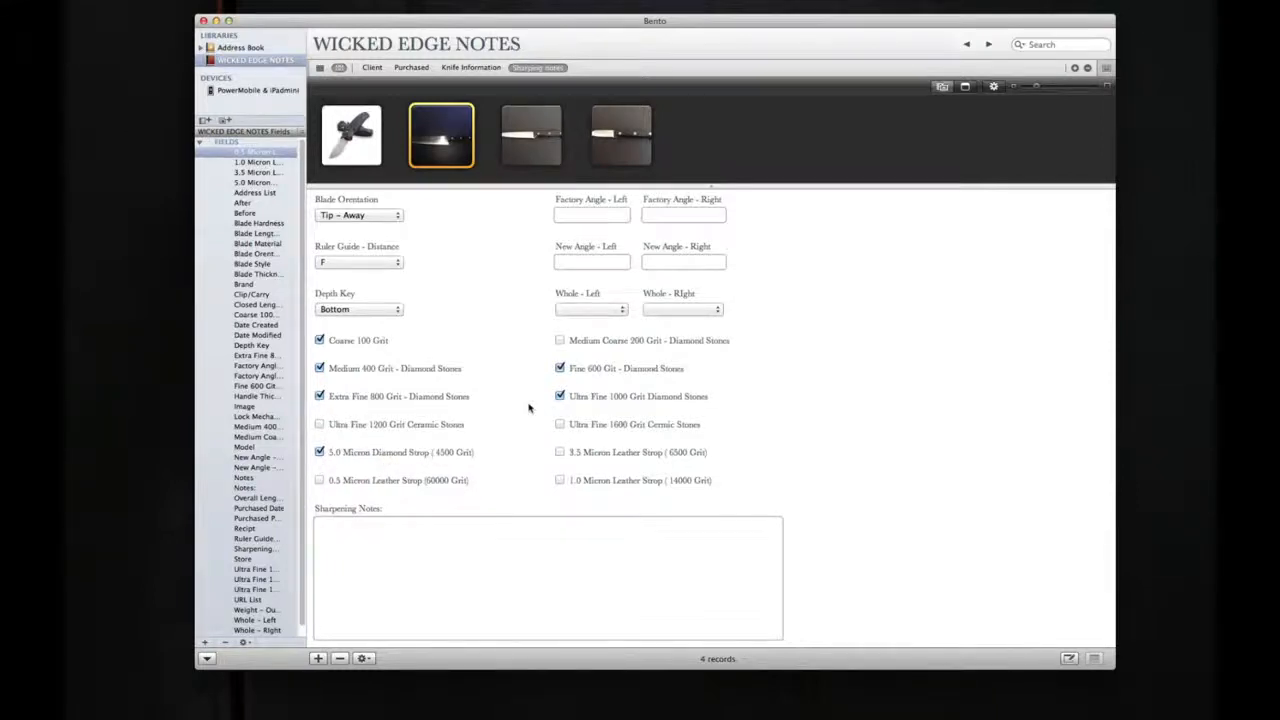
pyautogui.scroll(-2, 530, 407)
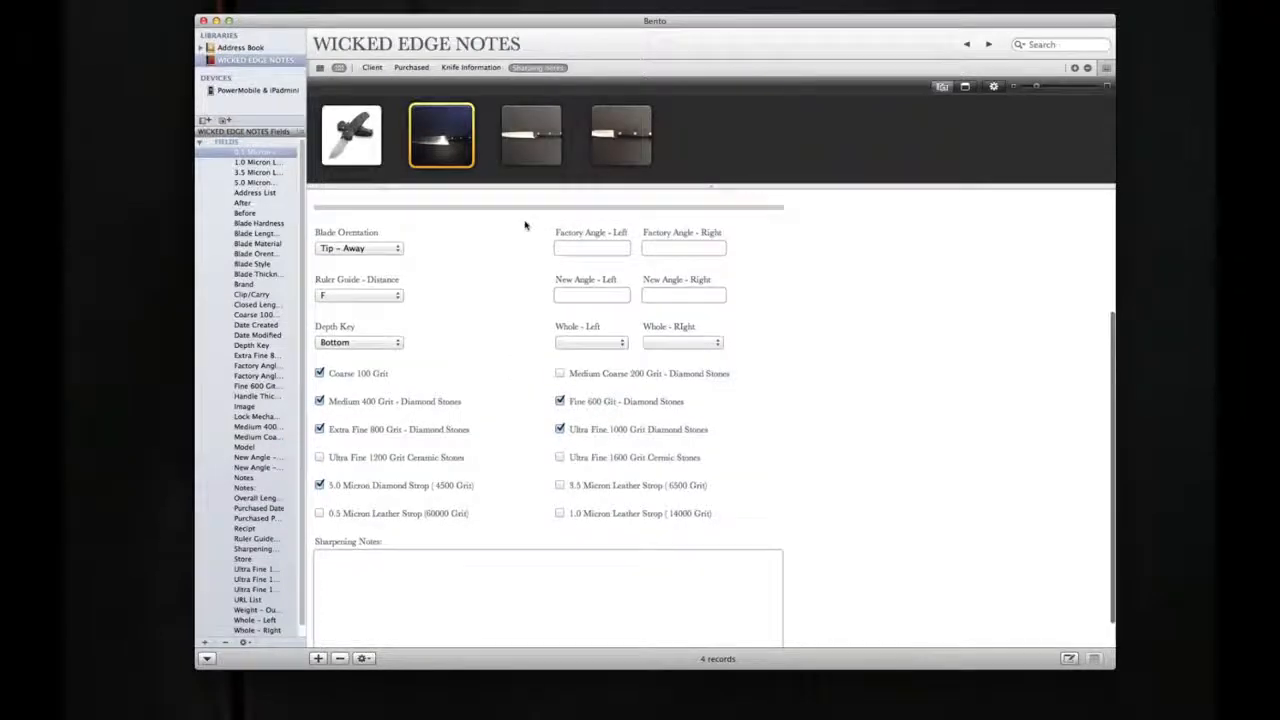
pyautogui.scroll(5, 525, 225)
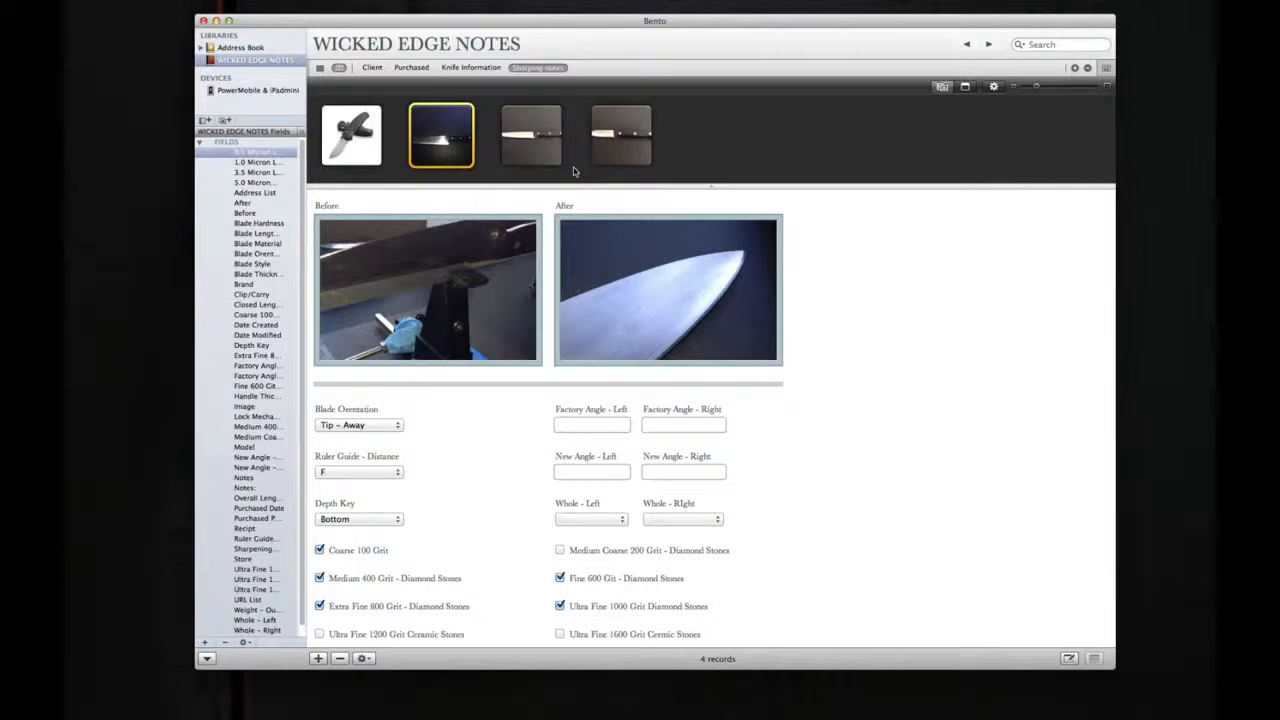
# Step: View the Purchased form for the second, third and fourth knife records
pyautogui.click(469, 68)
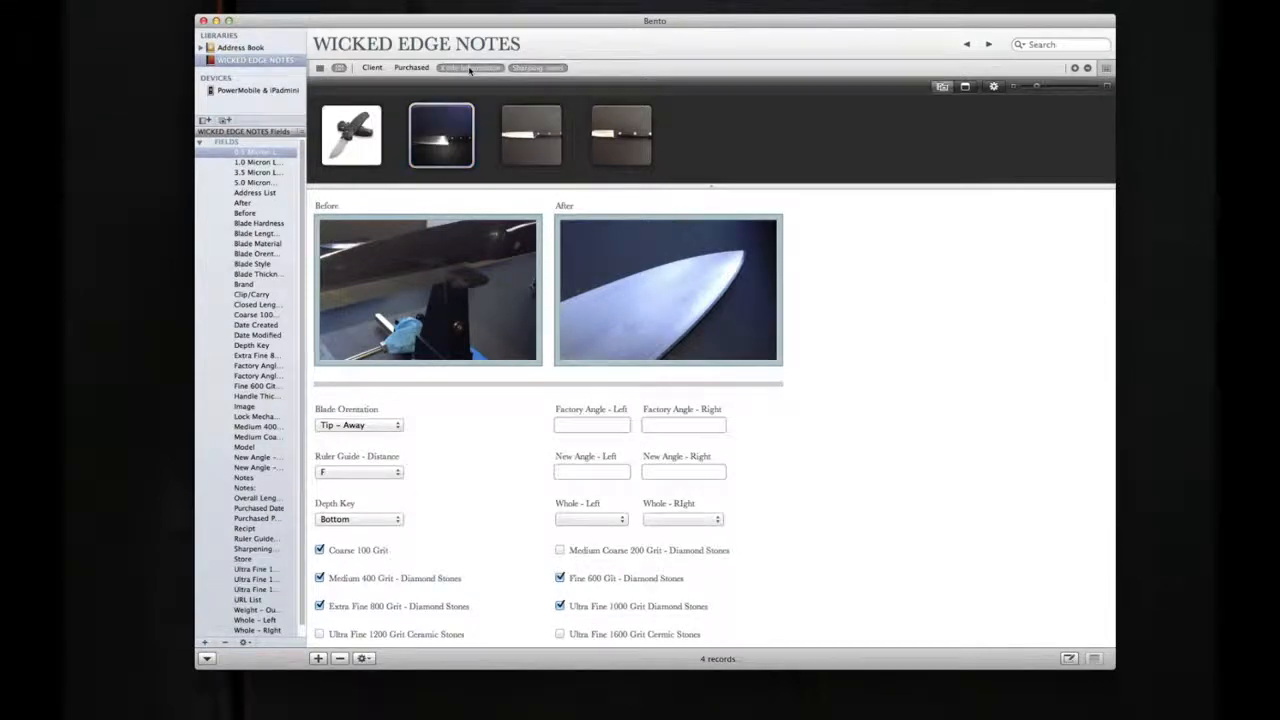
pyautogui.click(407, 70)
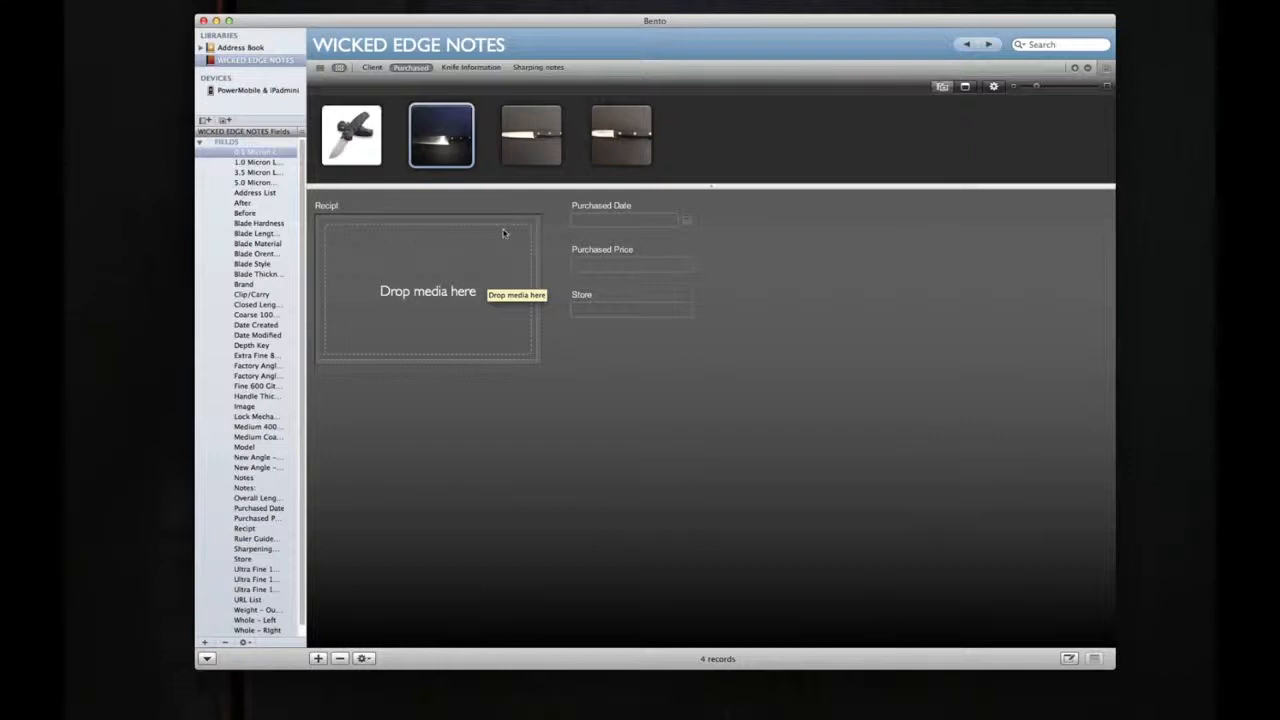
pyautogui.click(535, 137)
pyautogui.click(619, 152)
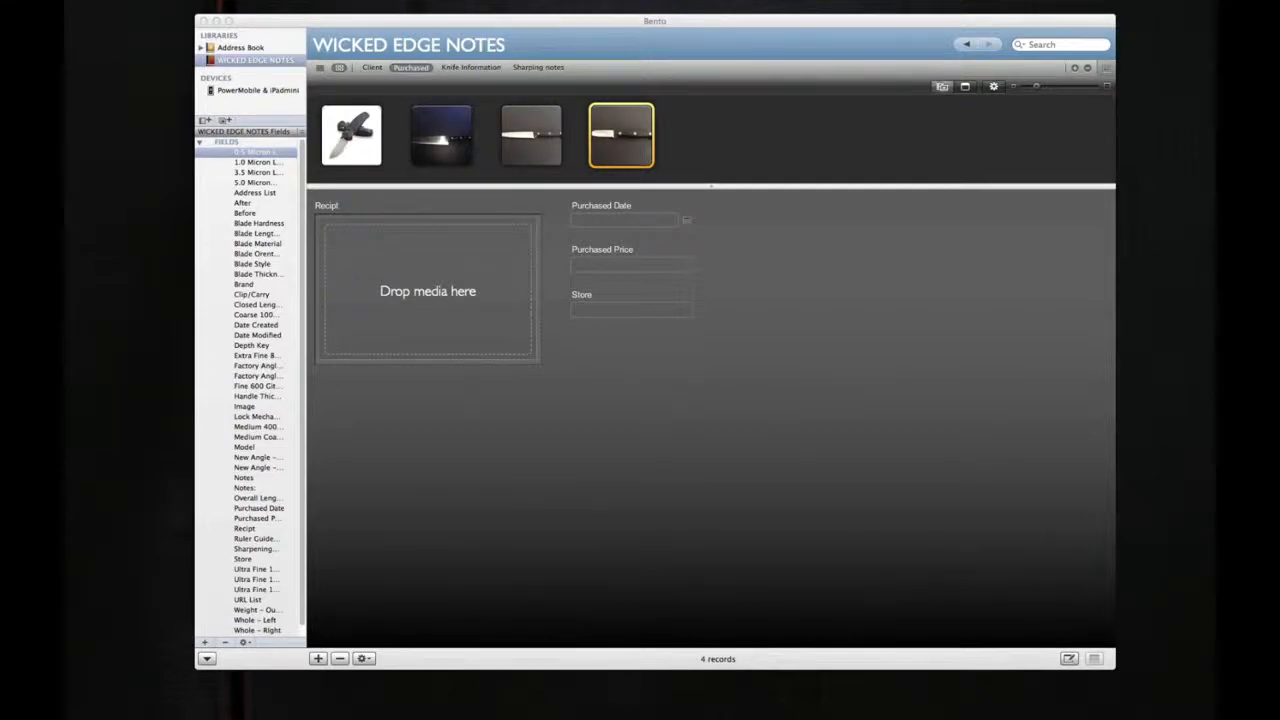
# Step: Bring the iPadmini mirror window into view and browse the Benchmade record's Blade Material choices without changing the selection
pyautogui.moveTo(1214, 272); pyautogui.dragTo(586, 79)
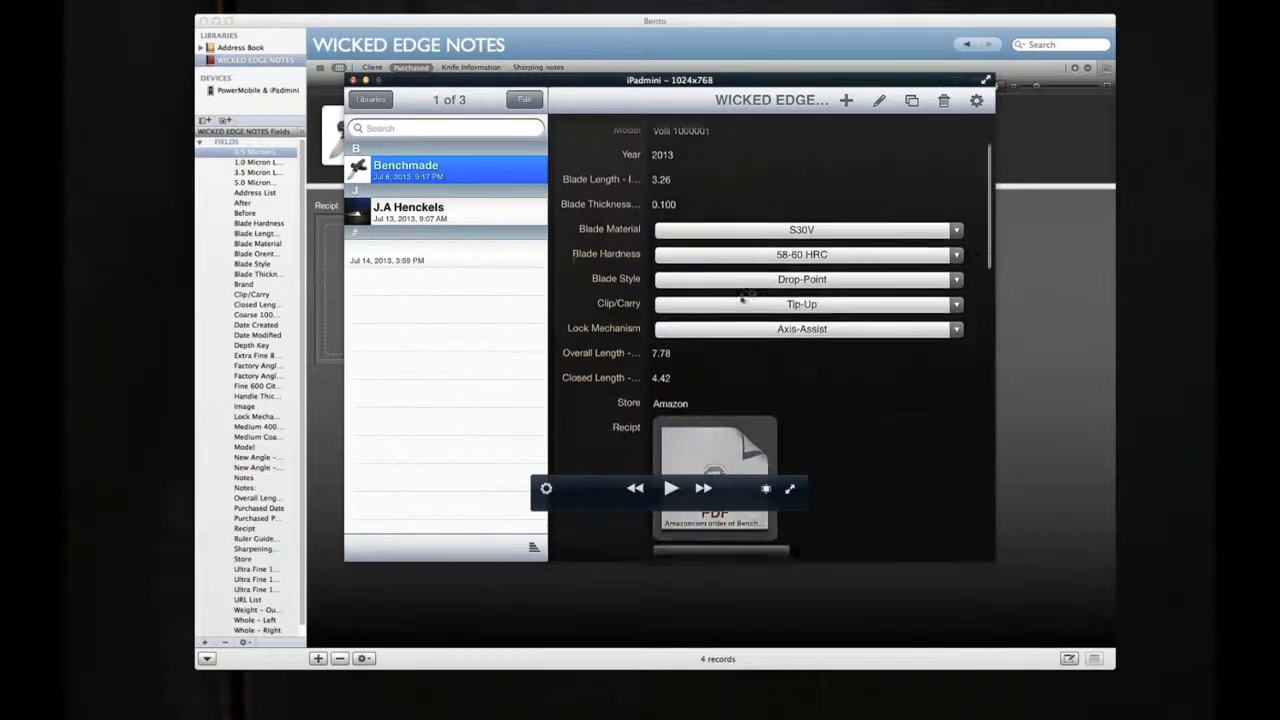
pyautogui.click(800, 222)
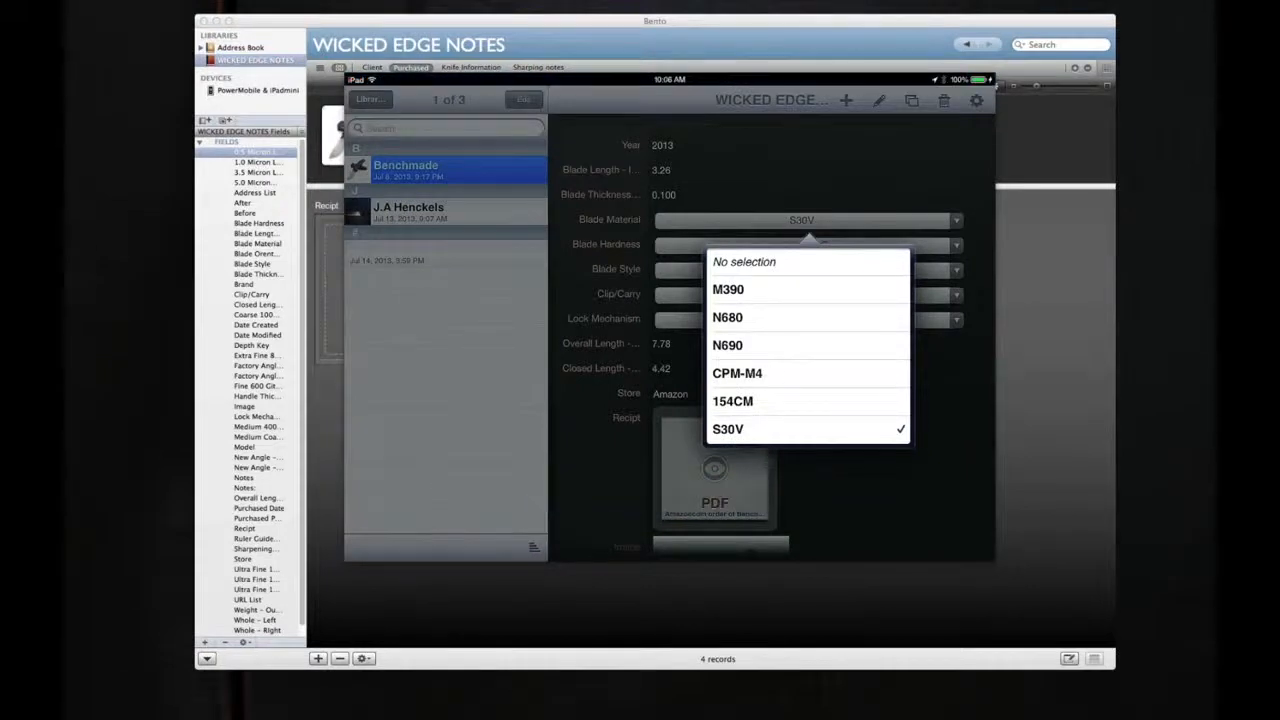
pyautogui.scroll(-3, 808, 346)
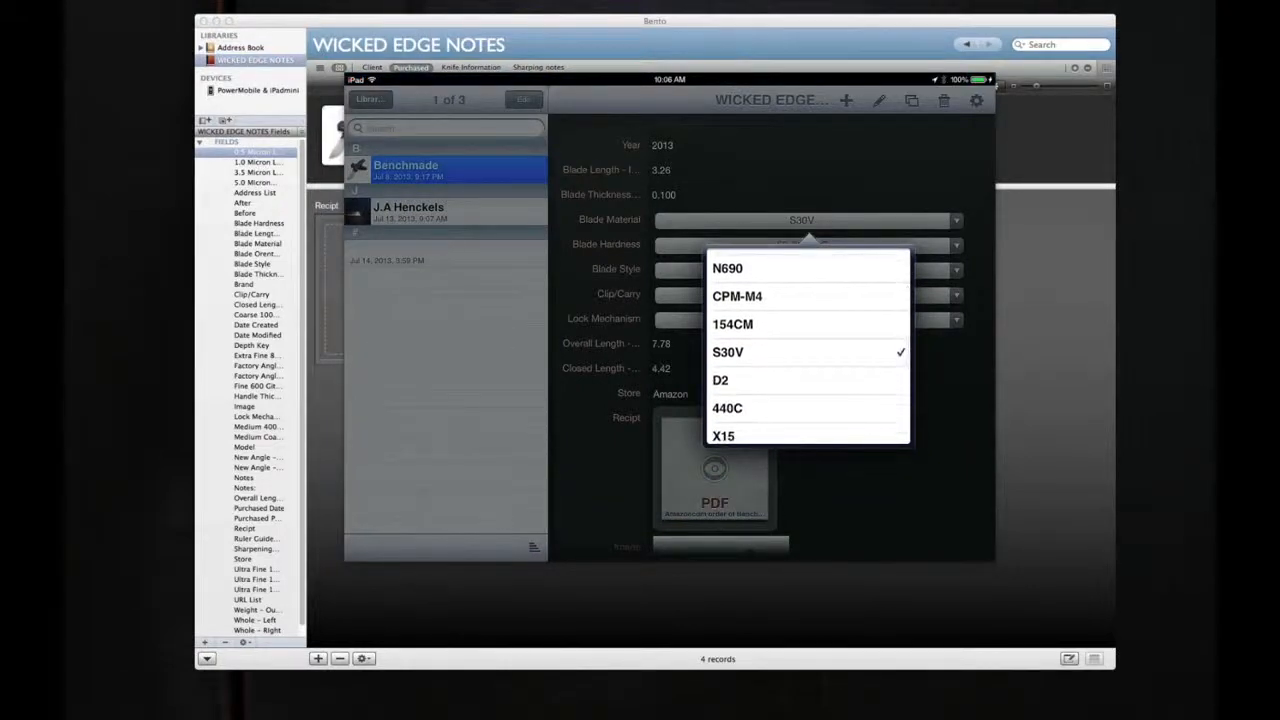
pyautogui.scroll(3, 808, 346)
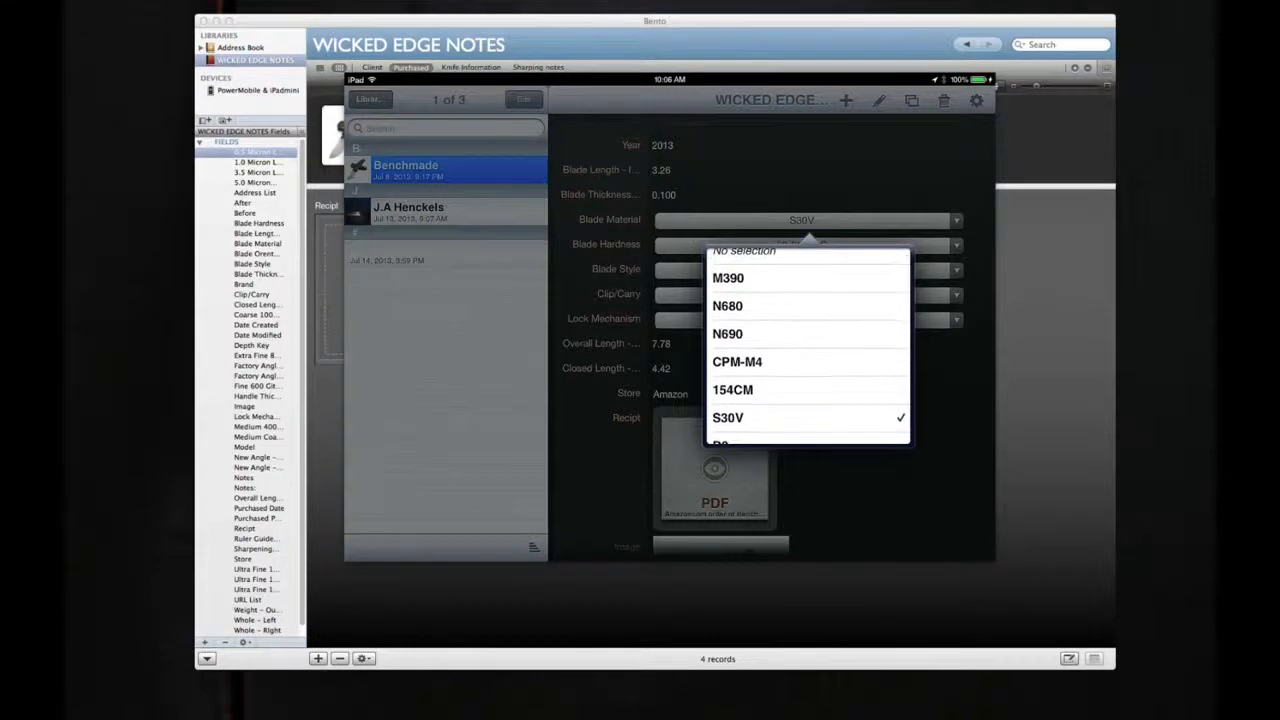
pyautogui.scroll(-3, 808, 346)
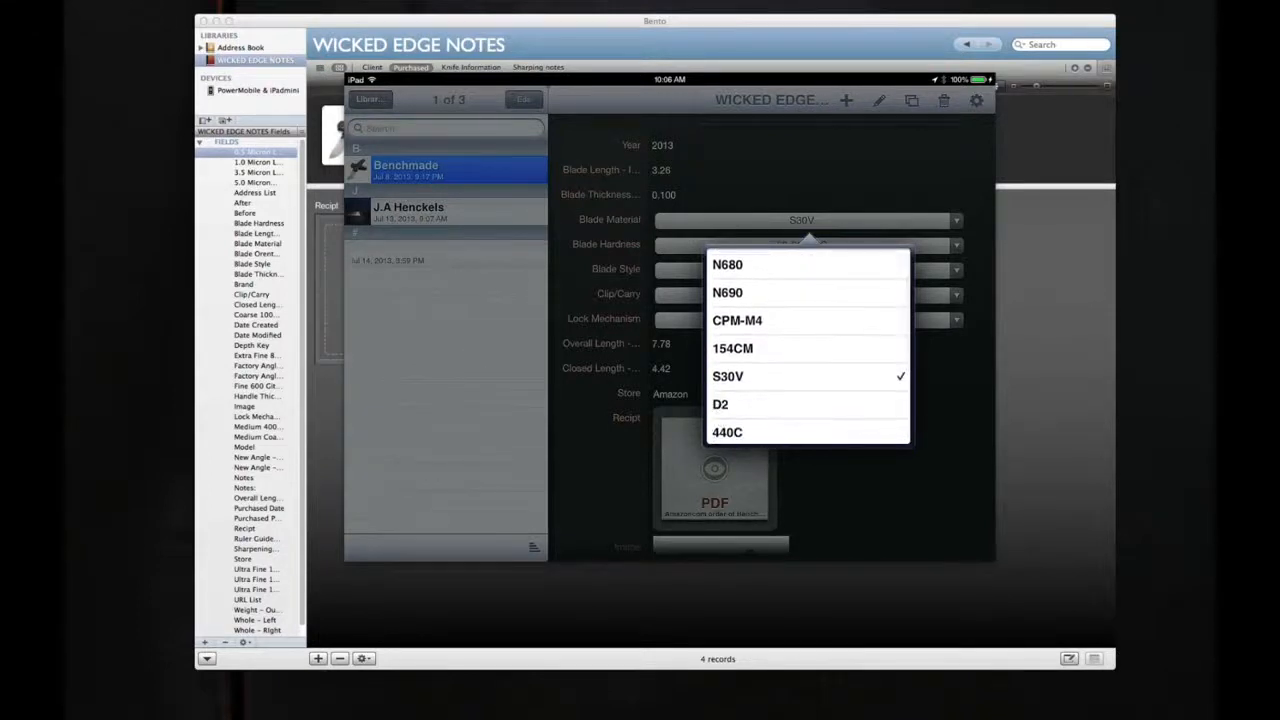
pyautogui.scroll(-3, 808, 346)
pyautogui.scroll(2, 808, 346)
pyautogui.scroll(2, 808, 346)
pyautogui.scroll(-2, 808, 346)
pyautogui.scroll(1, 808, 346)
pyautogui.scroll(1, 808, 346)
pyautogui.scroll(-2, 808, 346)
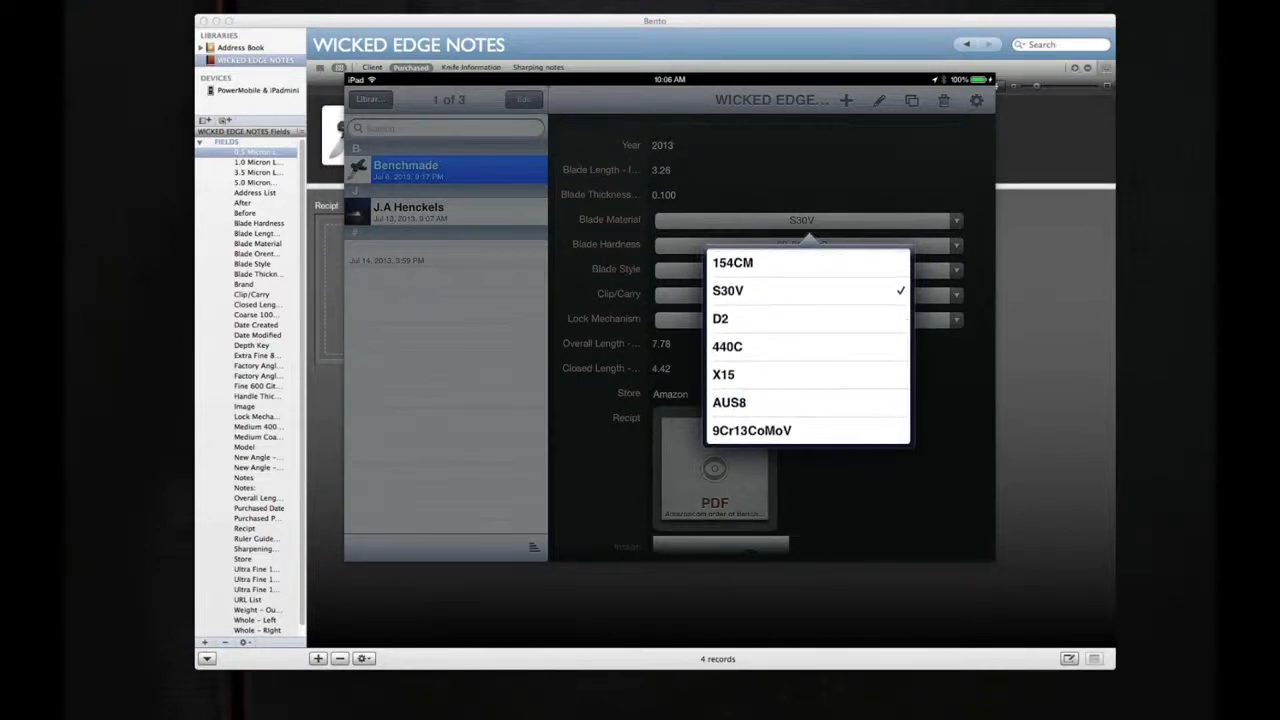
pyautogui.click(880, 490)
# Step: Review the rest of the Benchmade record on the iPad, from the receipt and purchase fields to the stone checkboxes and Depth Key
pyautogui.scroll(-3, 772, 346)
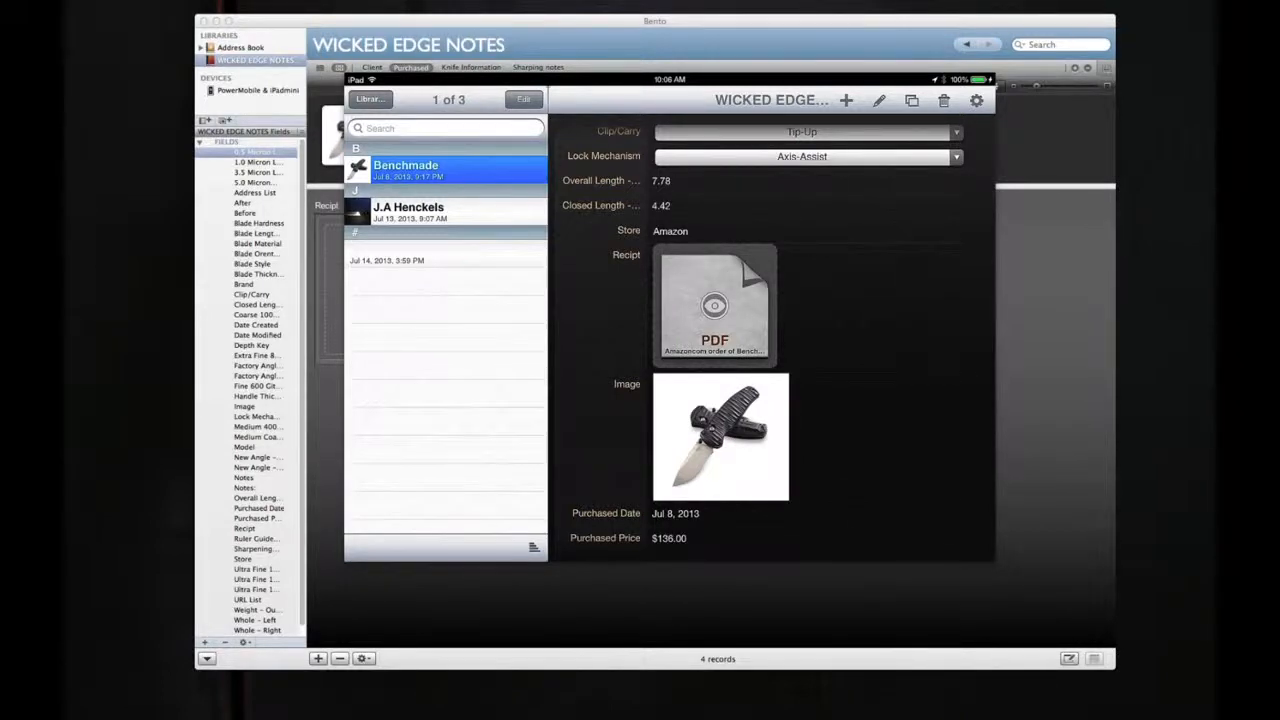
pyautogui.scroll(-3, 772, 340)
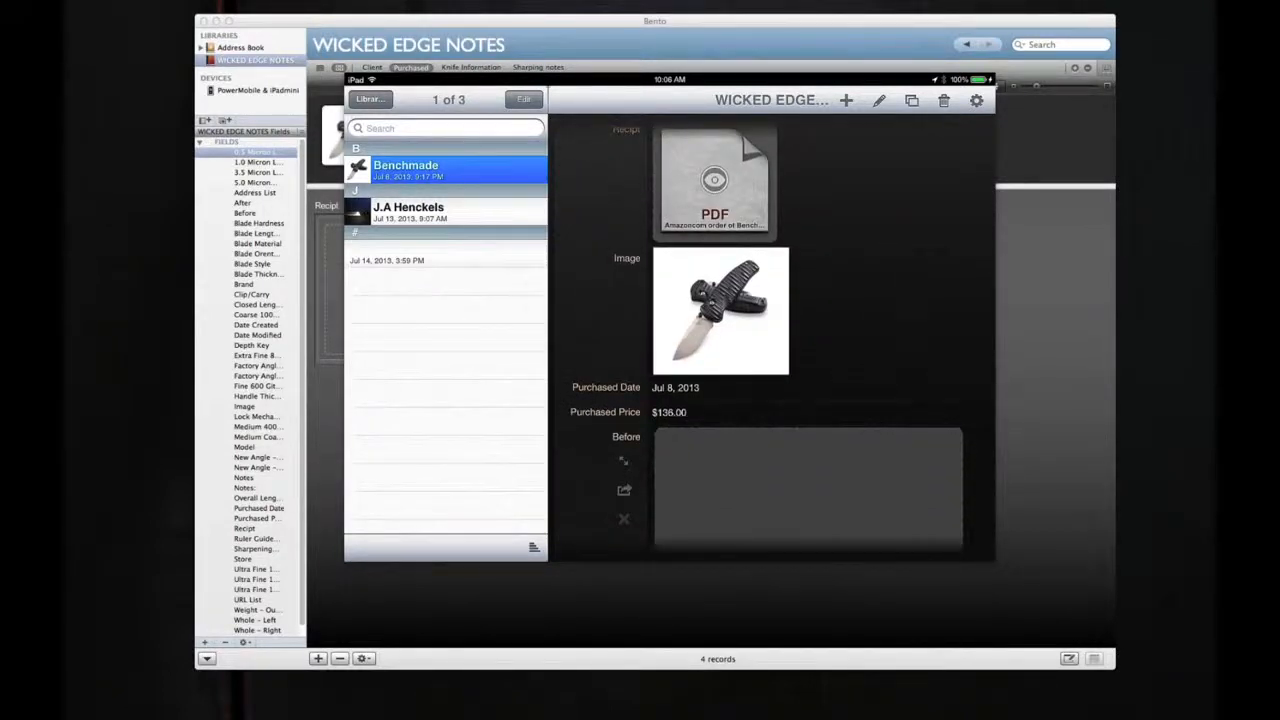
pyautogui.scroll(-2, 780, 330)
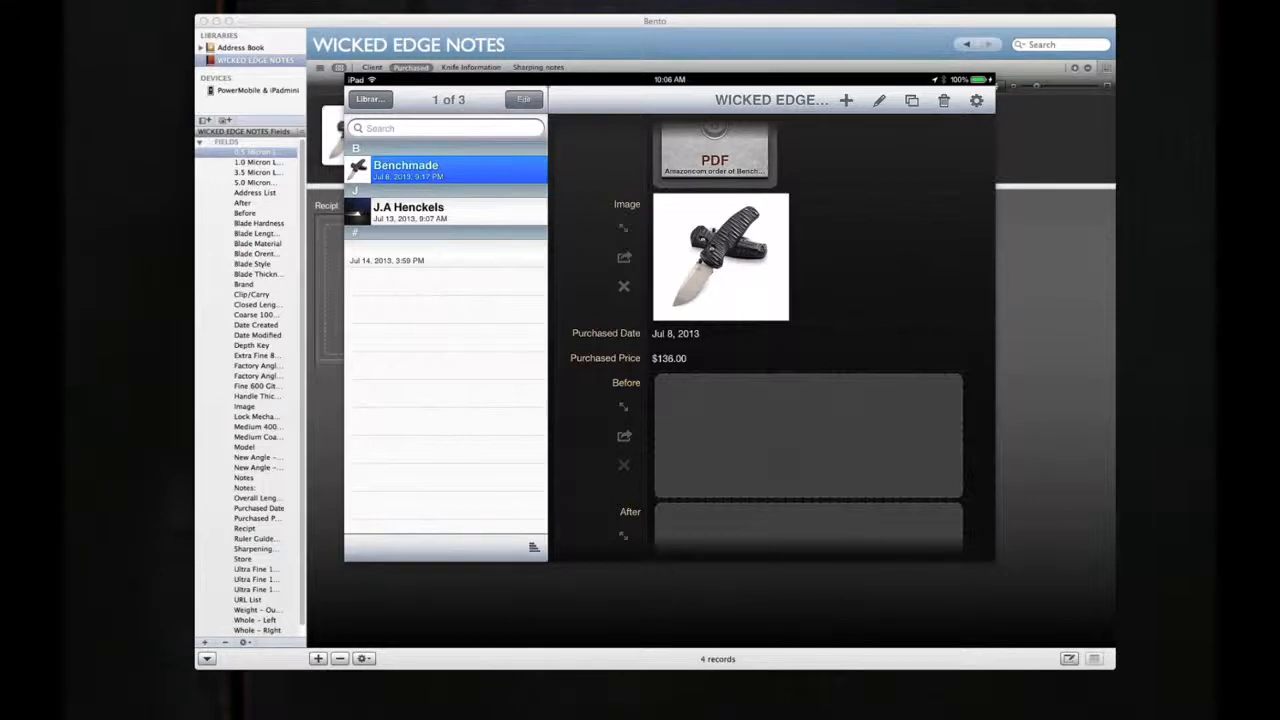
pyautogui.scroll(-3, 770, 330)
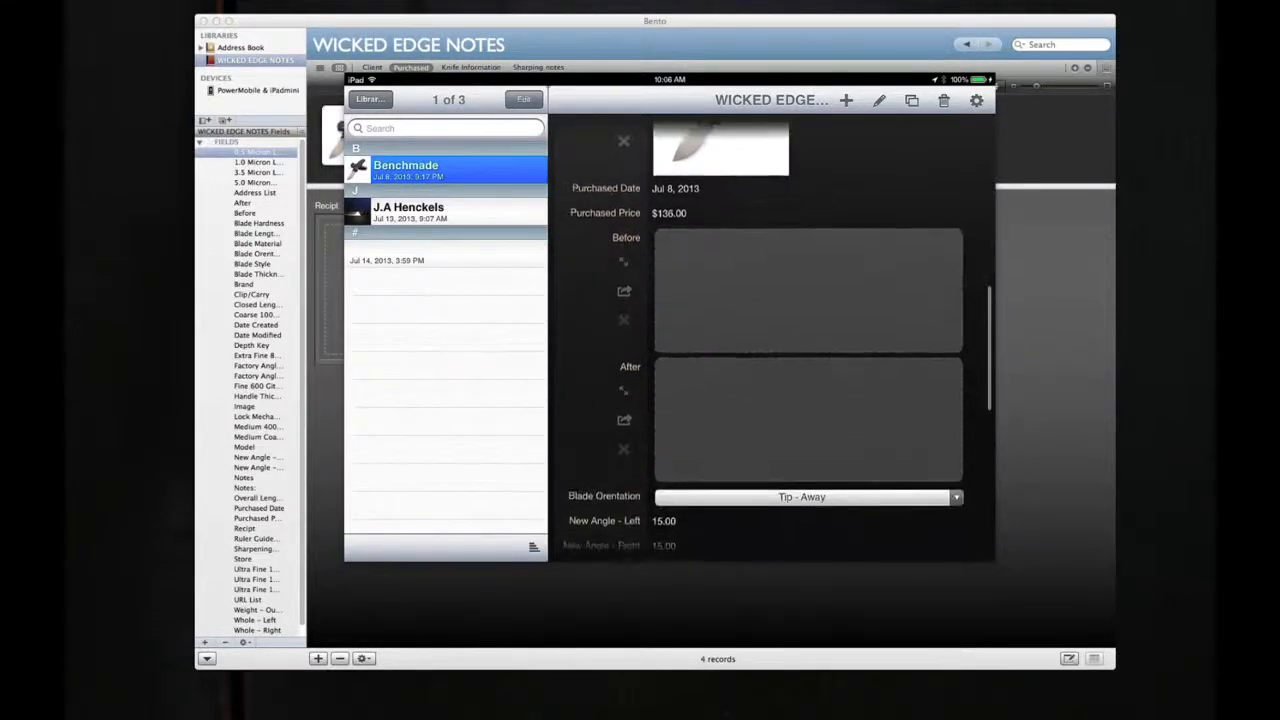
pyautogui.scroll(-2, 770, 330)
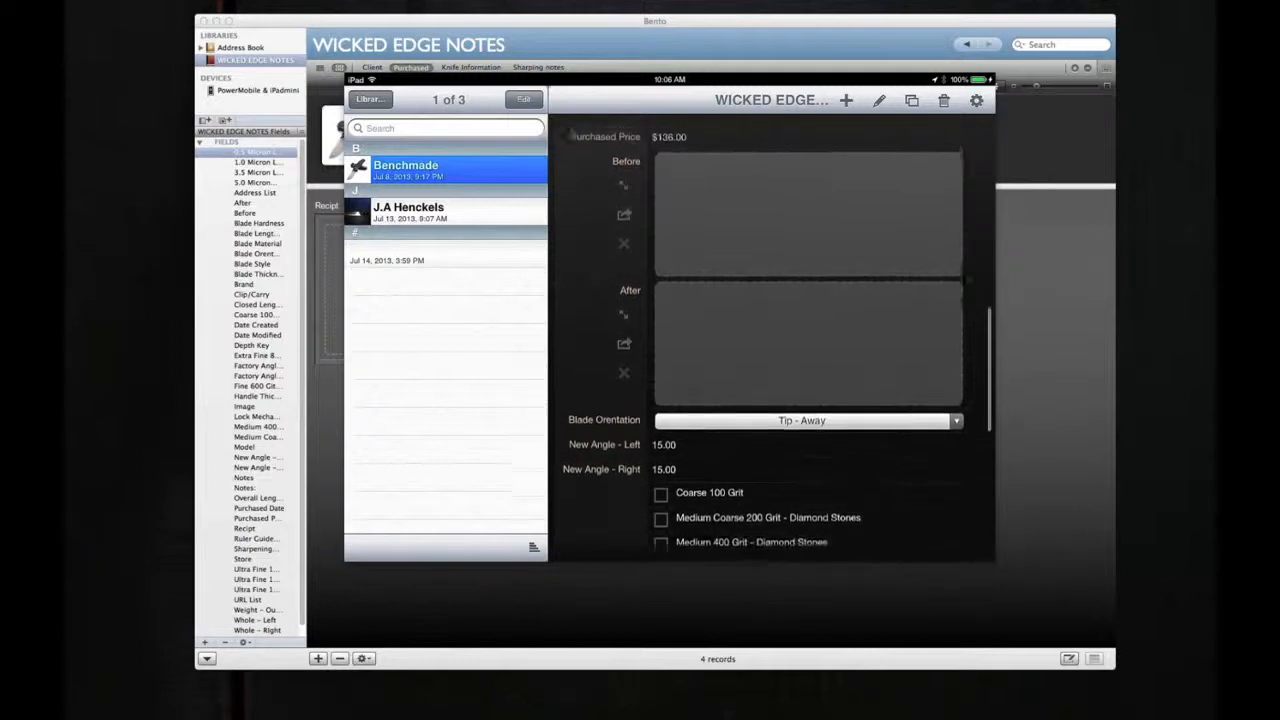
pyautogui.scroll(1, 770, 330)
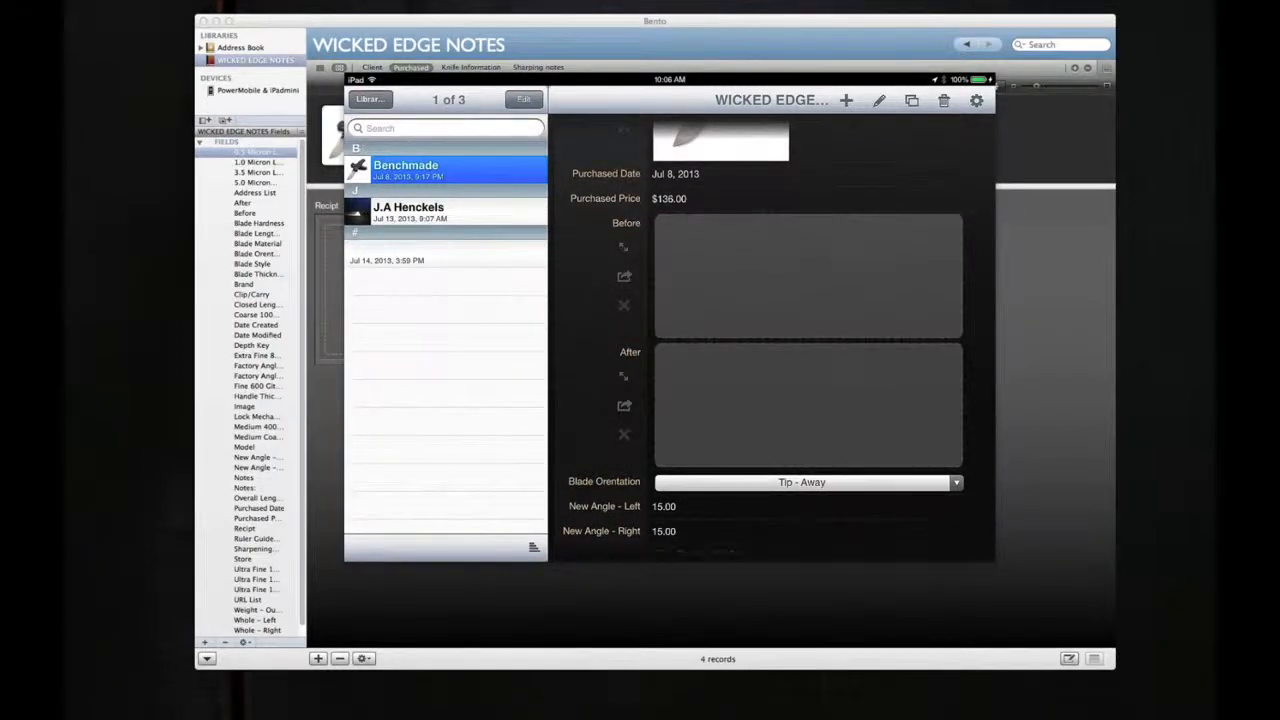
pyautogui.scroll(-7, 777, 333)
pyautogui.scroll(-1, 771, 333)
pyautogui.scroll(2, 771, 333)
pyautogui.scroll(-3, 776, 336)
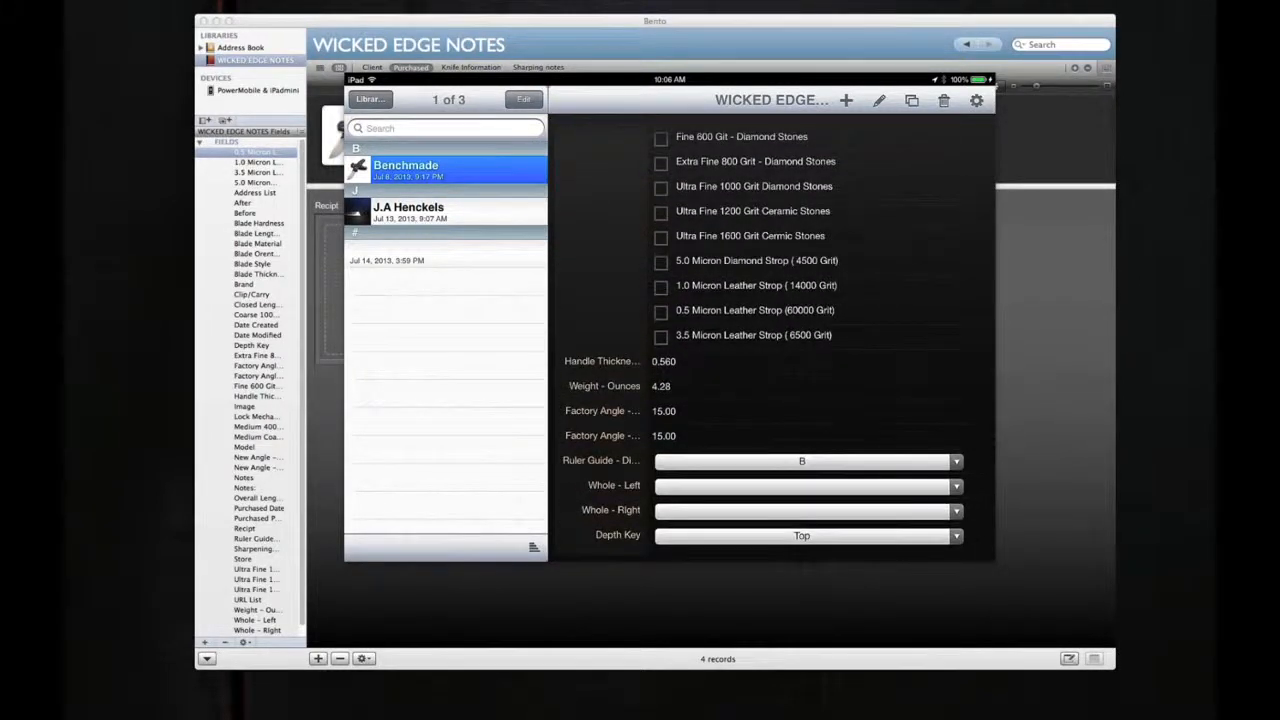
# Step: Sync the iPad's Bento library with the computer from the Sync & Setup options
pyautogui.scroll(10, 776, 336)
pyautogui.scroll(4, 776, 336)
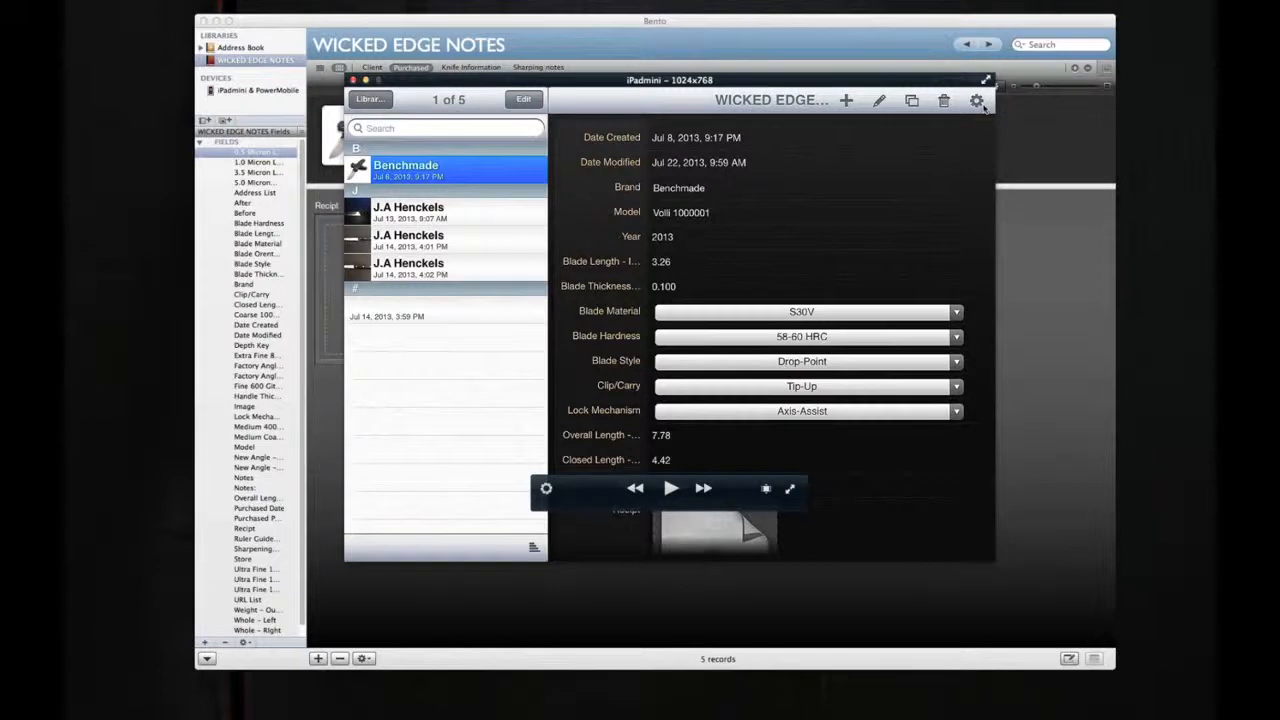
pyautogui.click(978, 101)
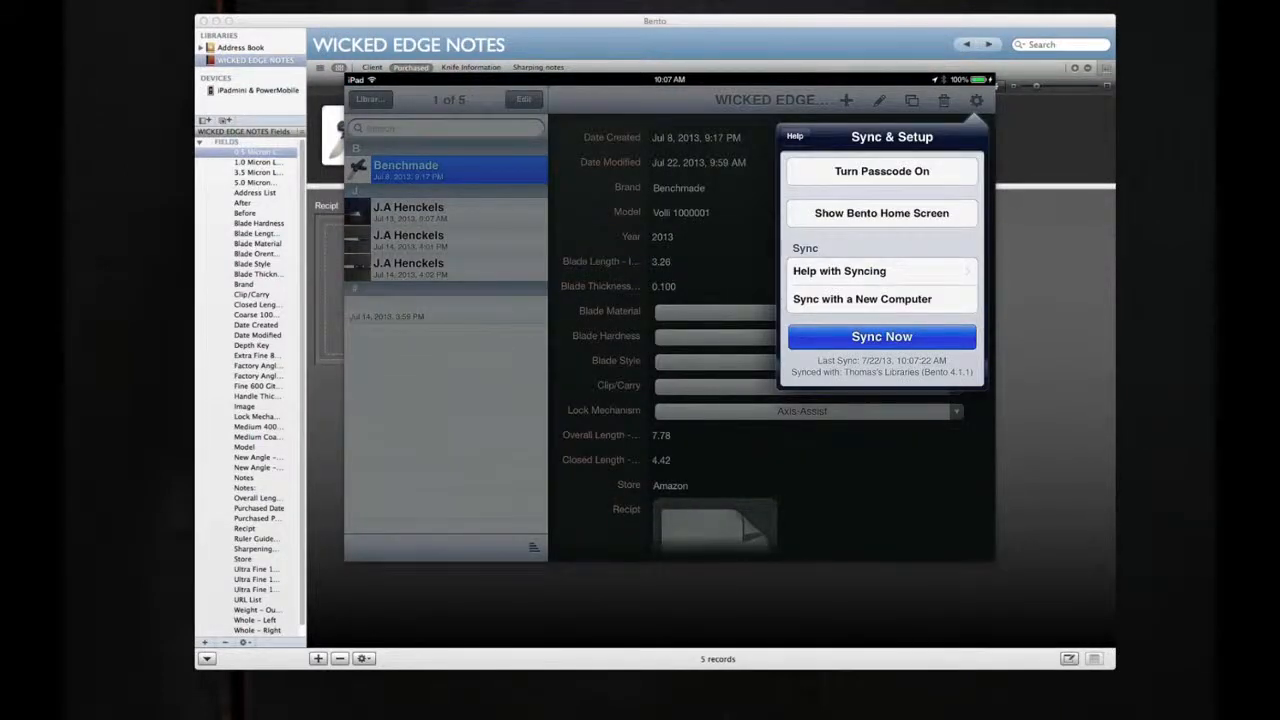
pyautogui.click(882, 337)
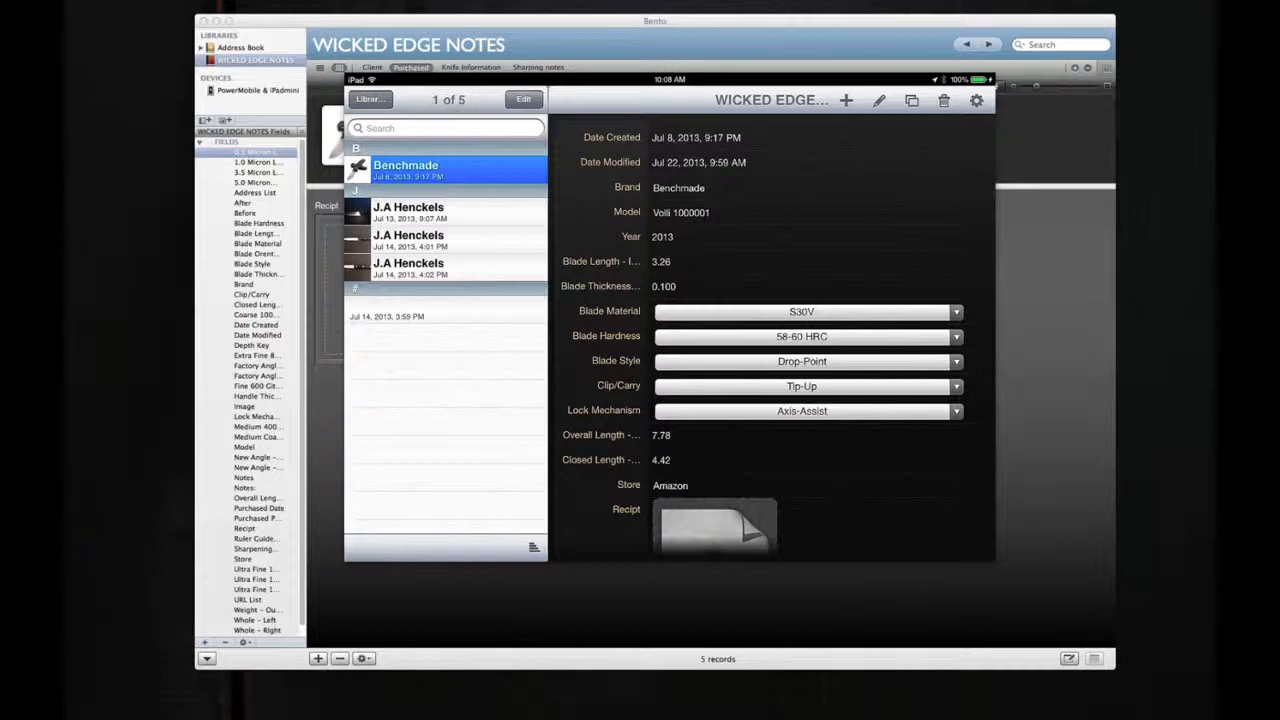
# Step: Review the Benchmade record's After photo, stone checkboxes and Sharpening Notes on the iPad, switching the 5.0 Micron Diamond Strop checkbox off and back on
pyautogui.scroll(-10, 777, 336)
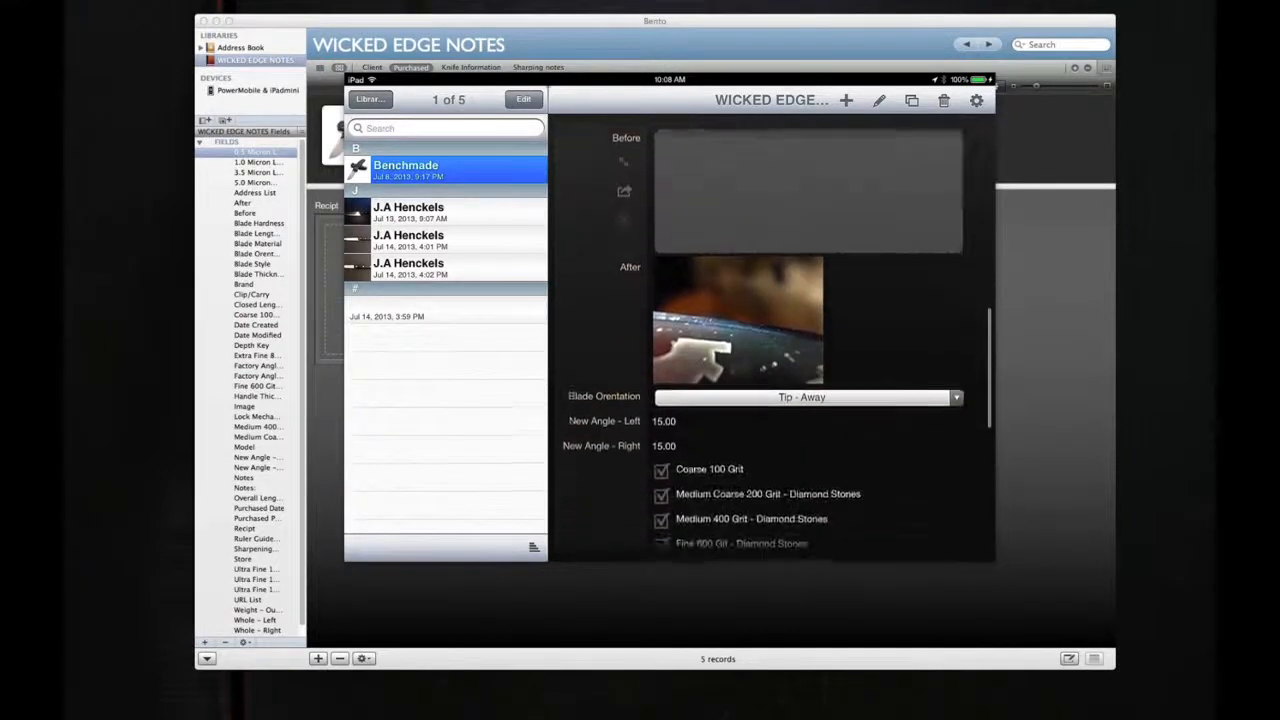
pyautogui.scroll(-5, 777, 336)
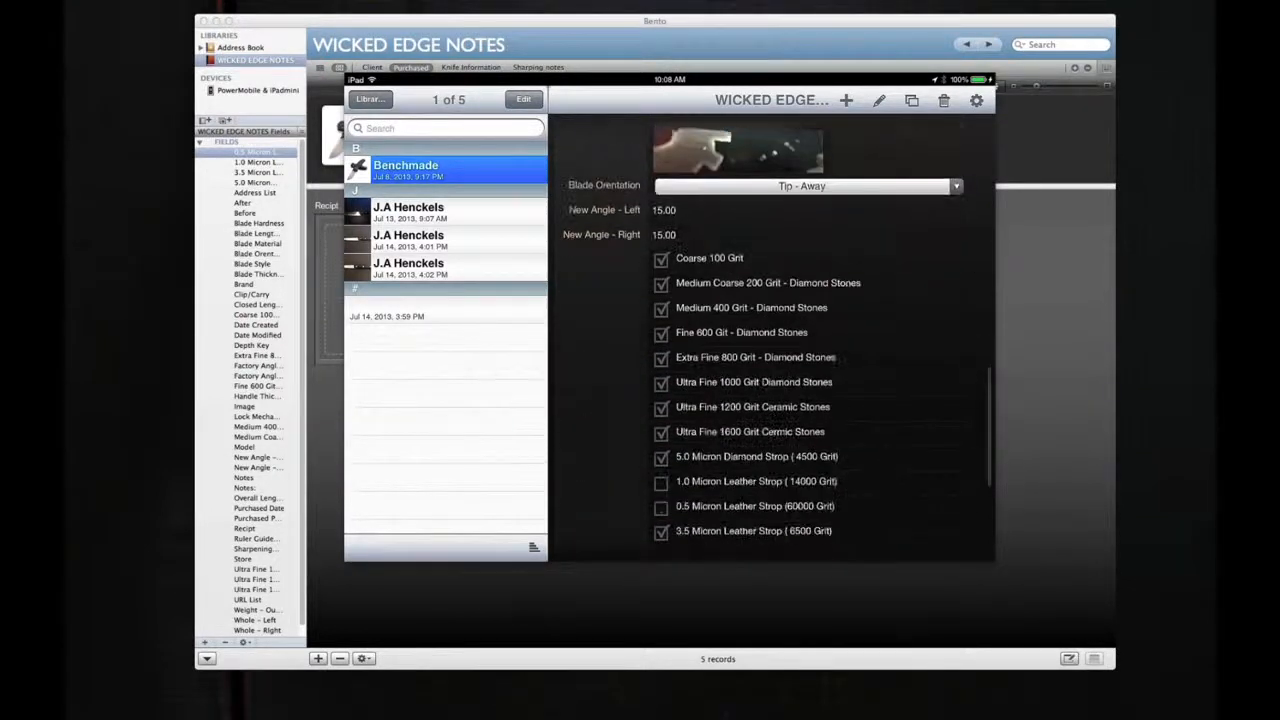
pyautogui.scroll(-2, 777, 336)
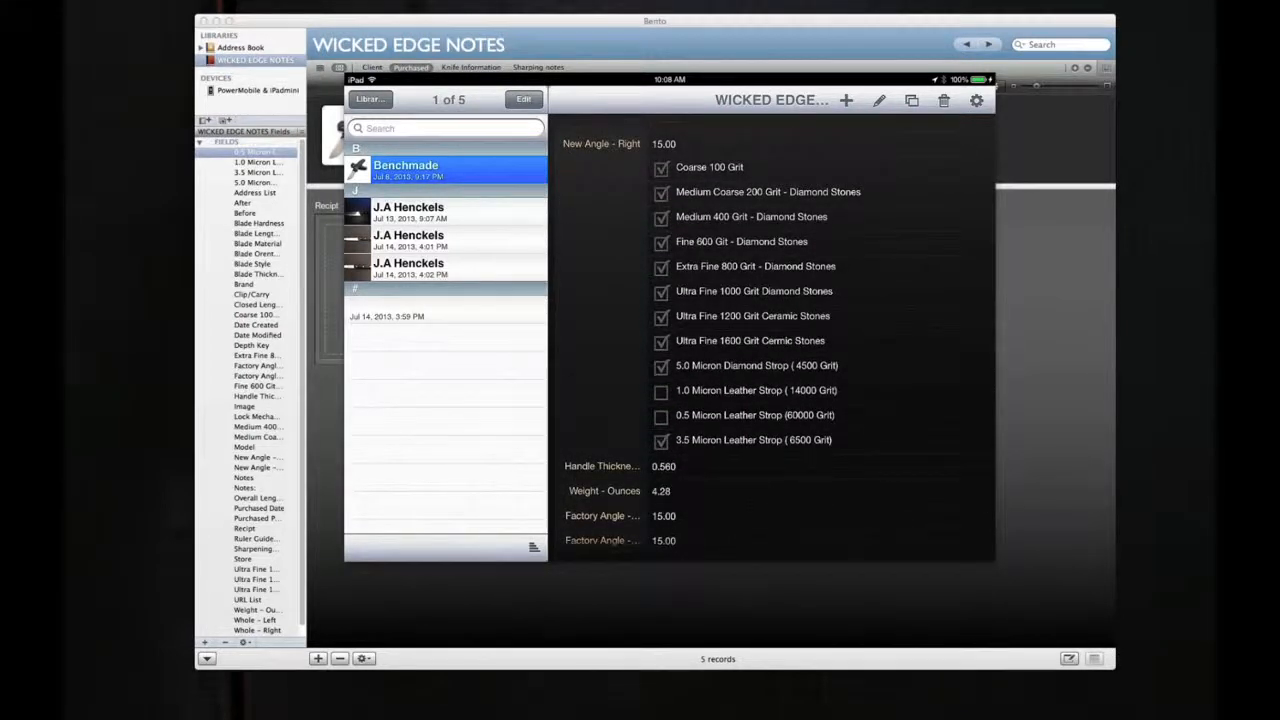
pyautogui.scroll(-2, 777, 336)
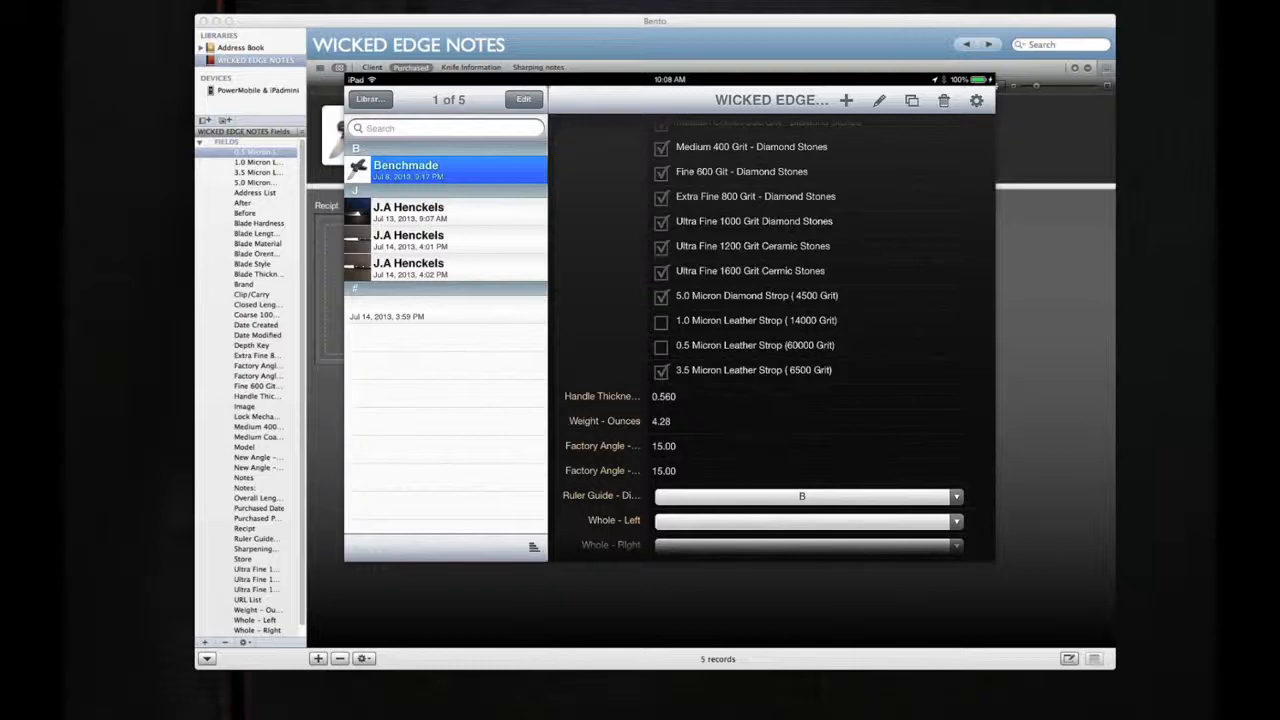
pyautogui.click(661, 297)
pyautogui.click(661, 297)
pyautogui.scroll(-2, 776, 336)
pyautogui.scroll(5, 776, 336)
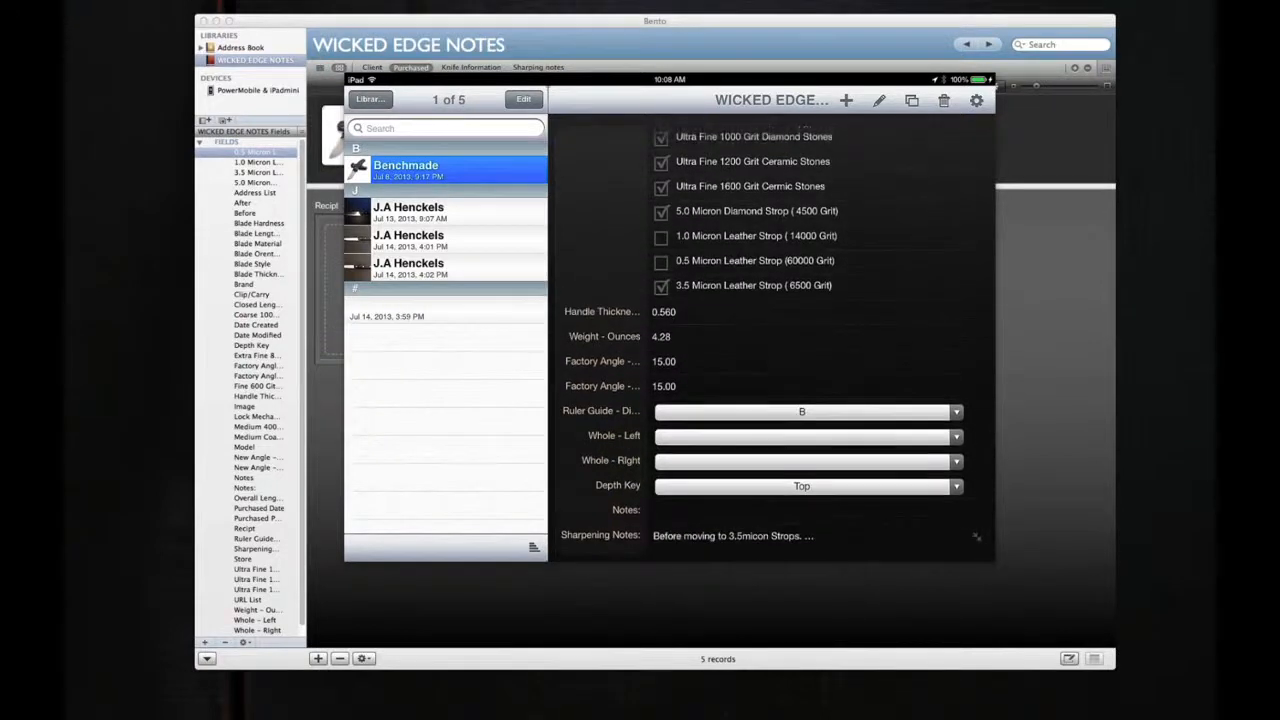
pyautogui.scroll(10, 776, 336)
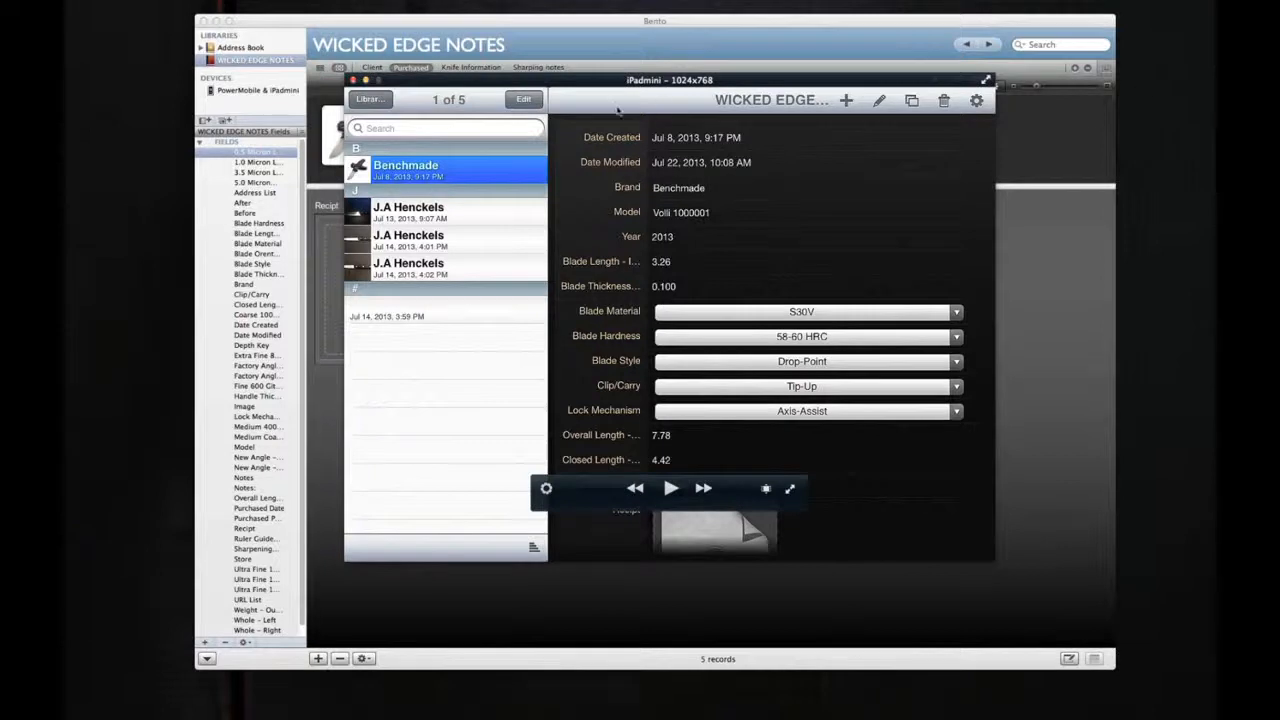
# Step: Move the iPadmini window out of view and show the Client form of the WICKED EDGE NOTES library on the Mac
pyautogui.moveTo(591, 88); pyautogui.dragTo(1215, 68)
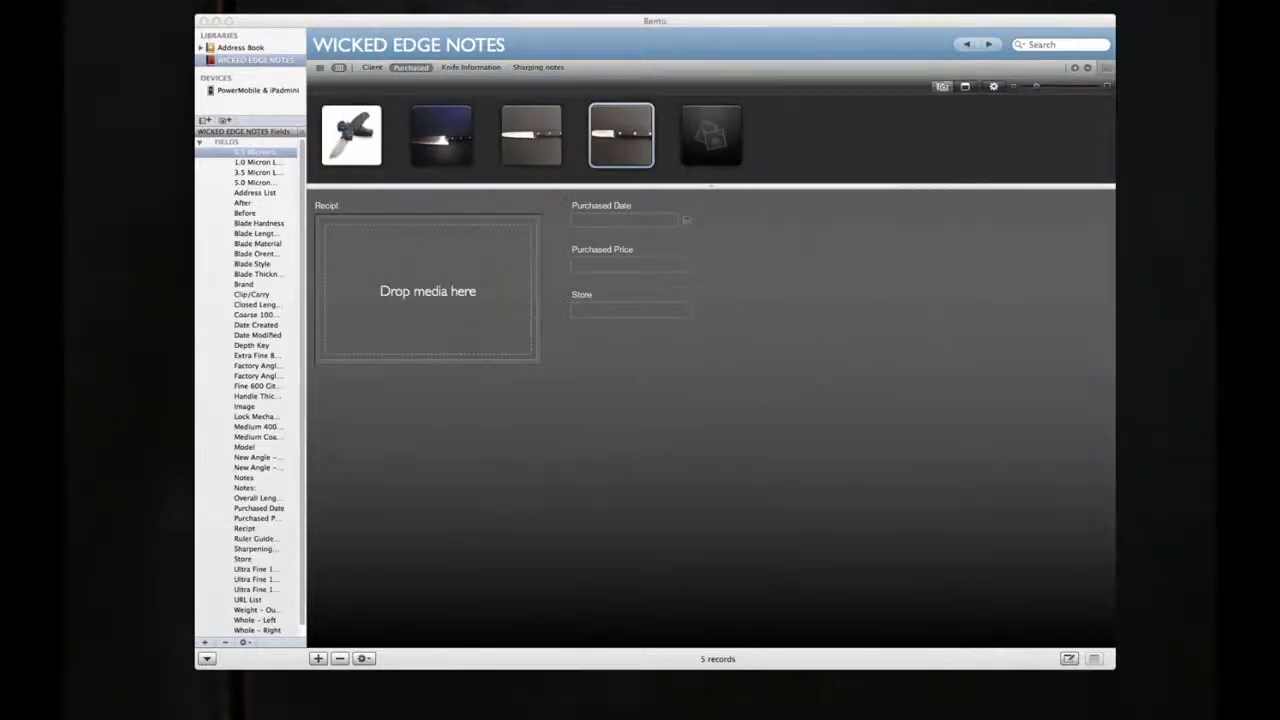
pyautogui.click(564, 509)
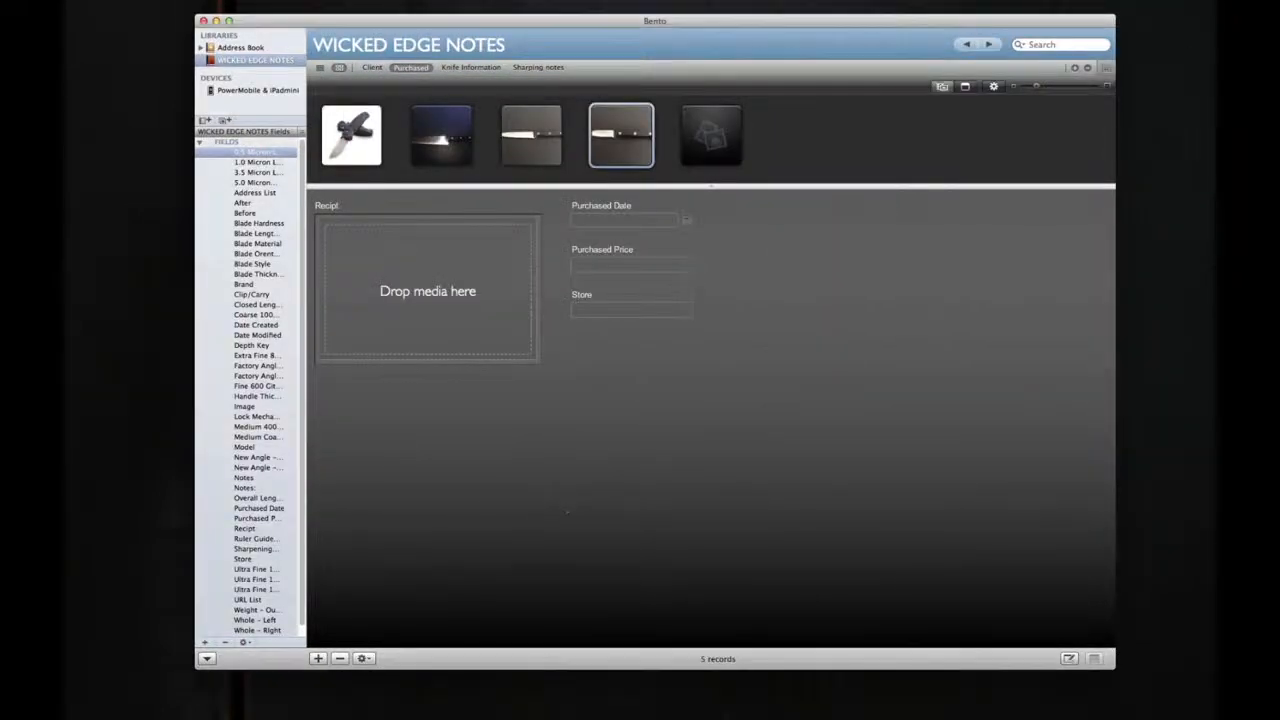
pyautogui.click(370, 70)
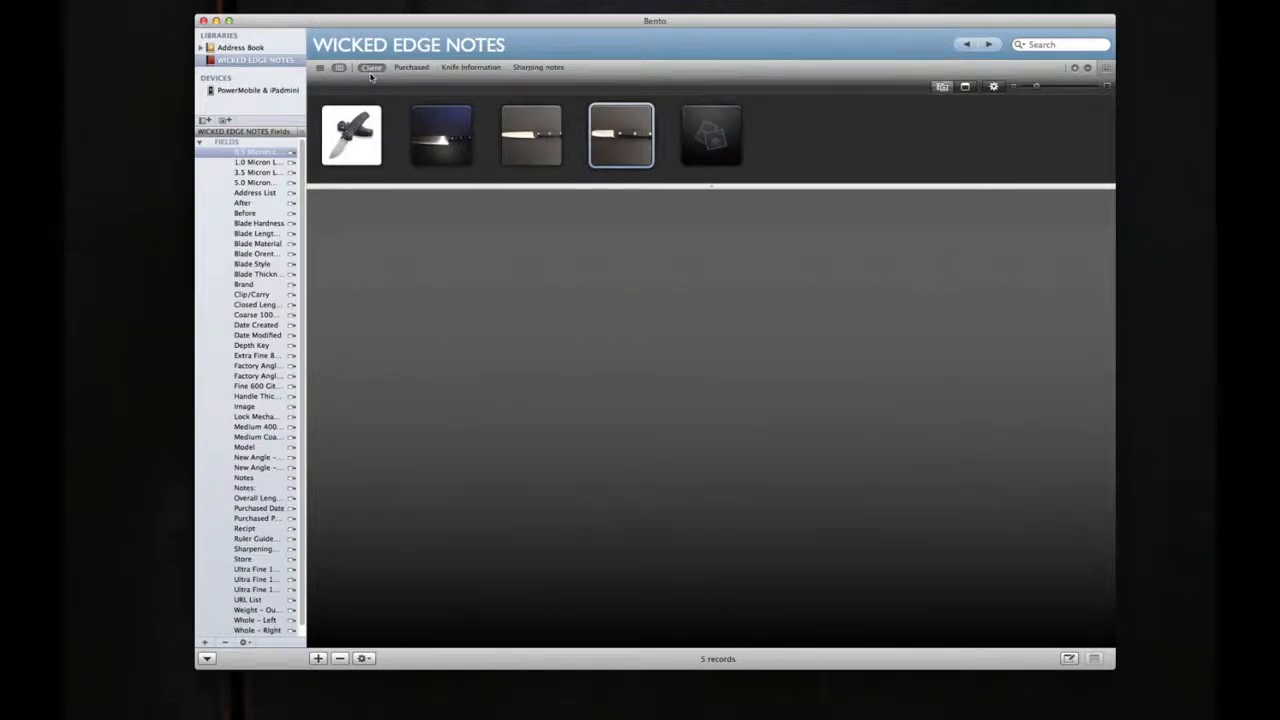
# Step: Add a new text field named "textTEST" to the Client form
pyautogui.rightClick(433, 270)
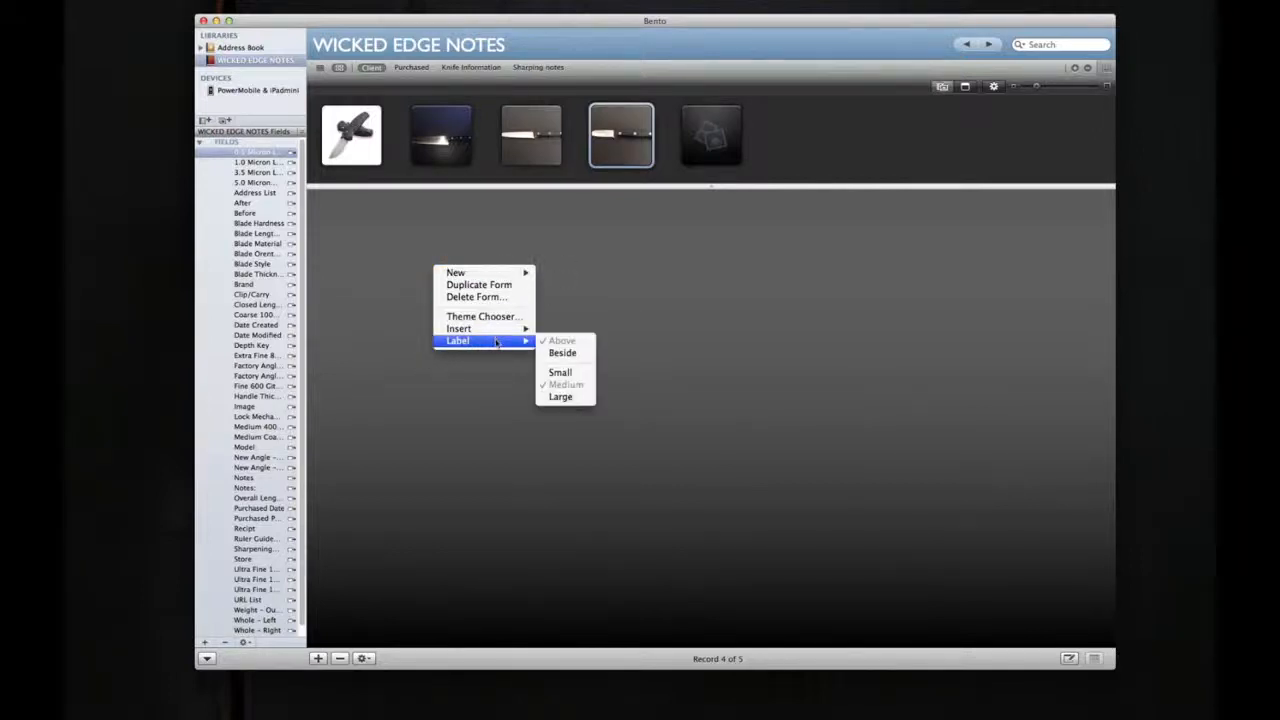
pyautogui.moveTo(495, 338)
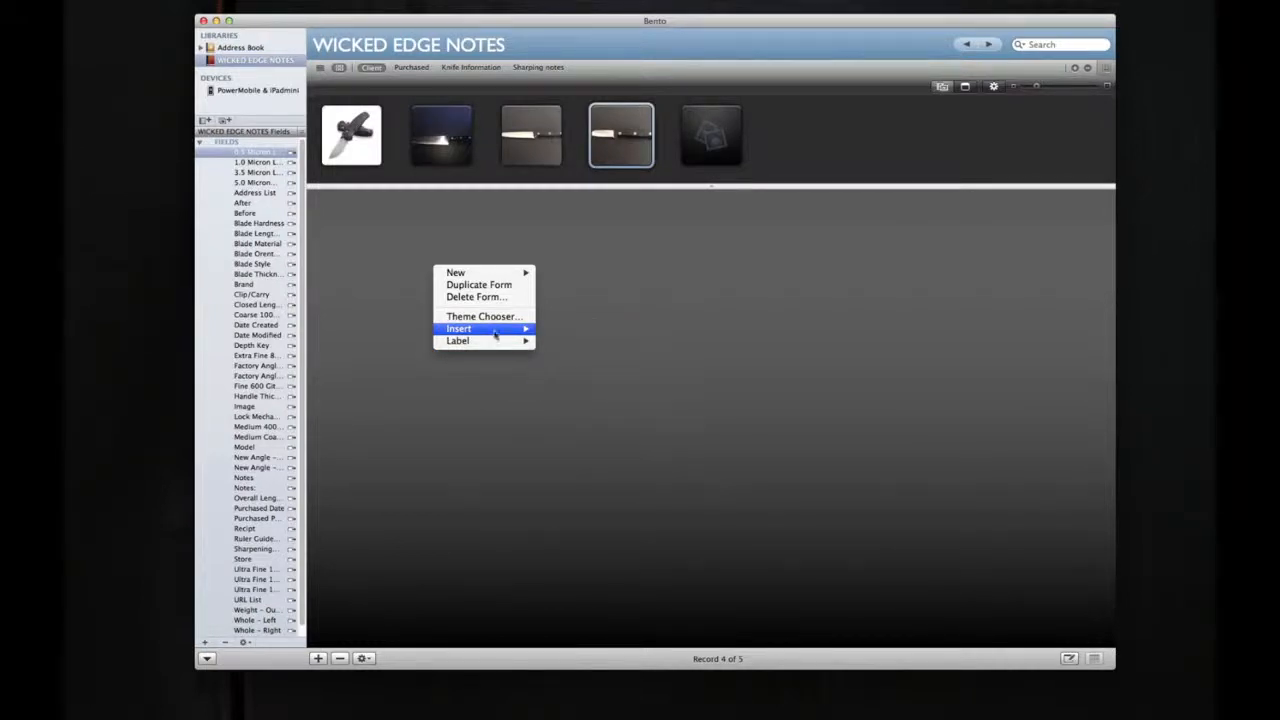
pyautogui.moveTo(489, 276)
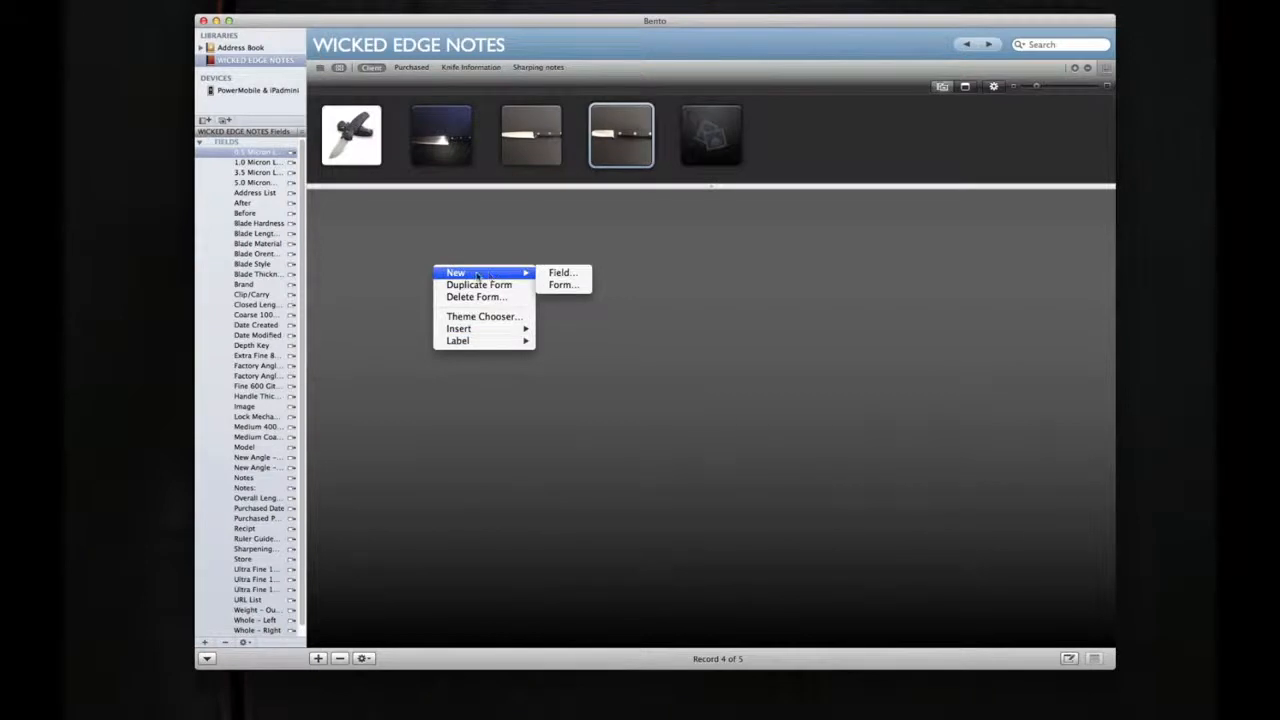
pyautogui.click(565, 273)
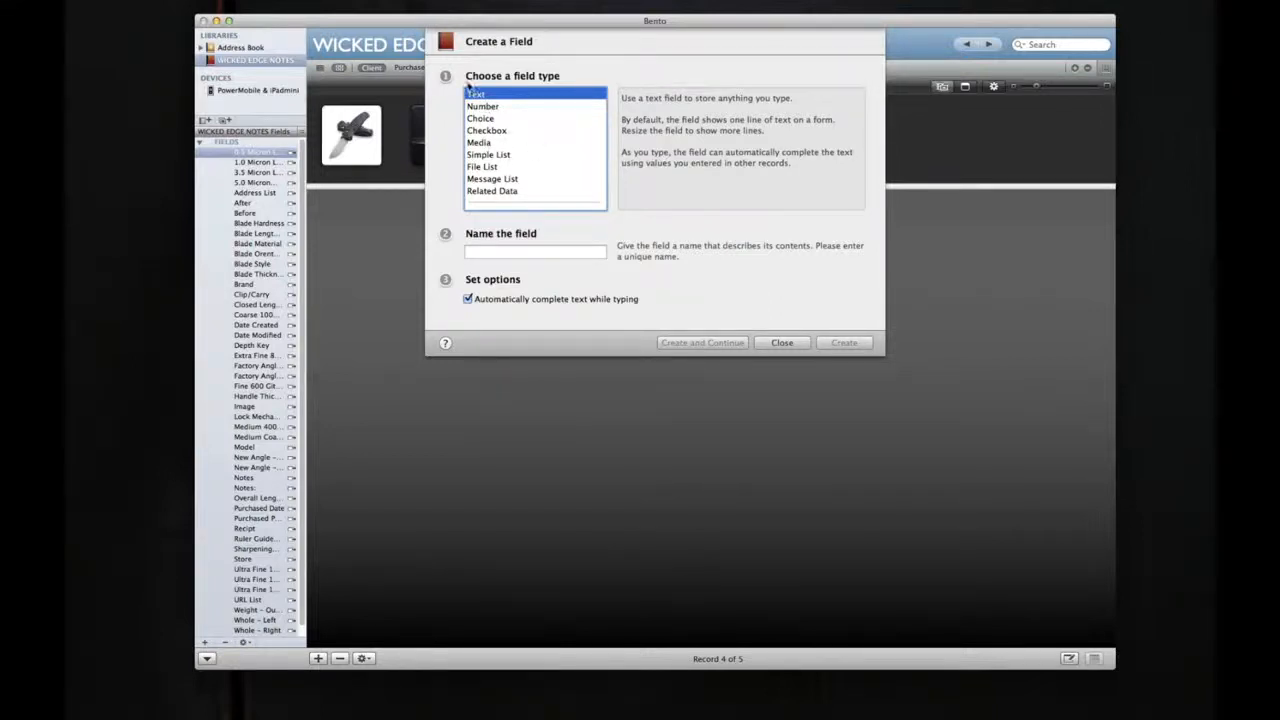
pyautogui.click(534, 252)
pyautogui.write('text')
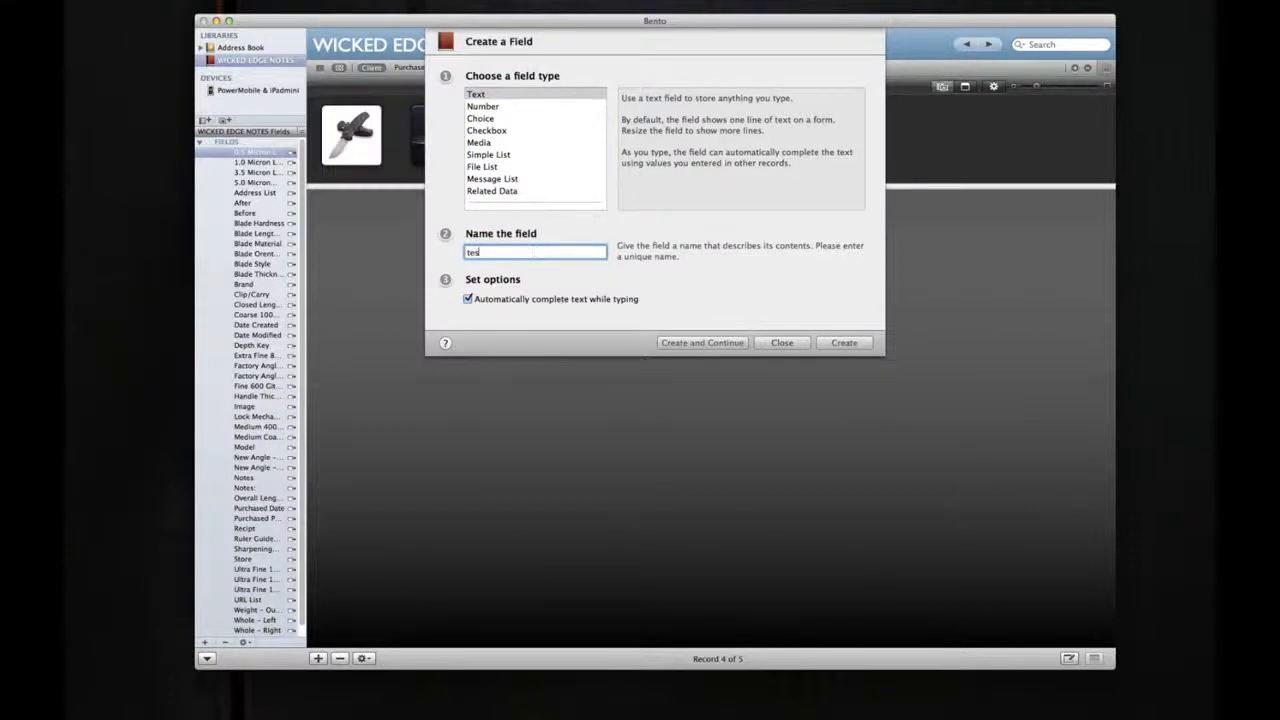
pyautogui.write('TEST')
pyautogui.click(843, 343)
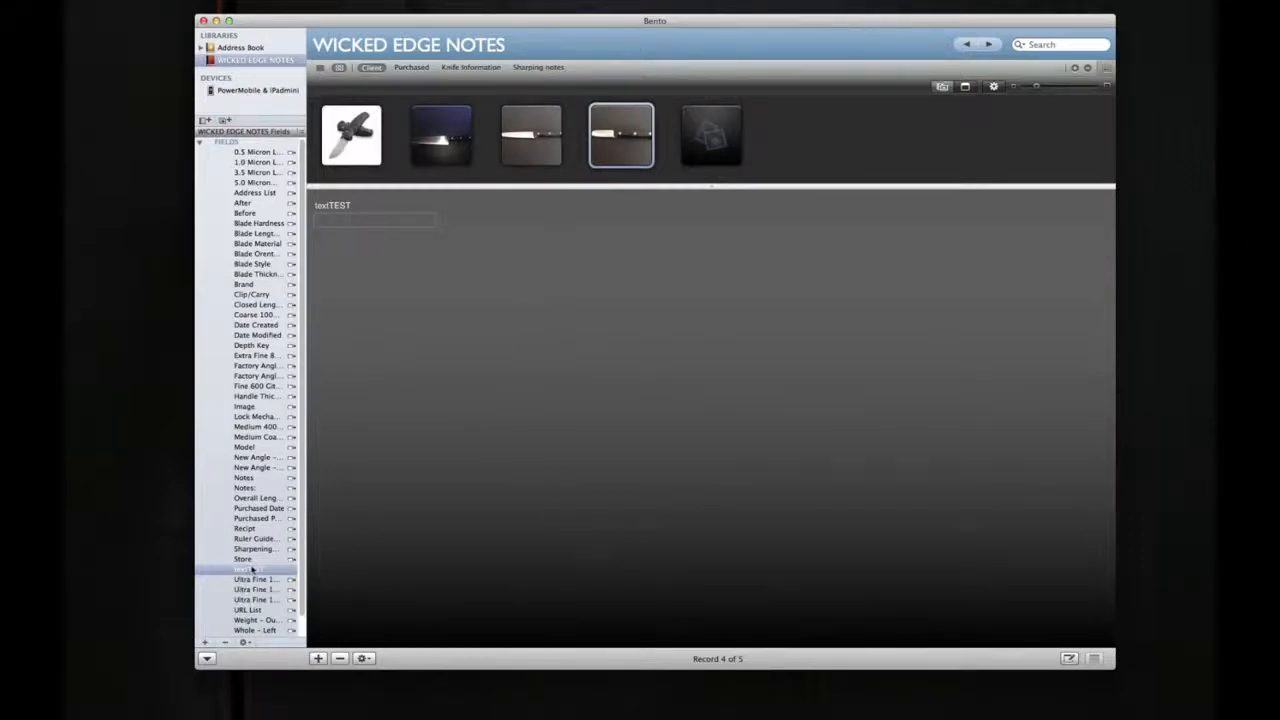
# Step: Fill in the textTEST field with a first name followed by " - wicked edge"
pyautogui.click(354, 218)
pyautogui.write('thomas')
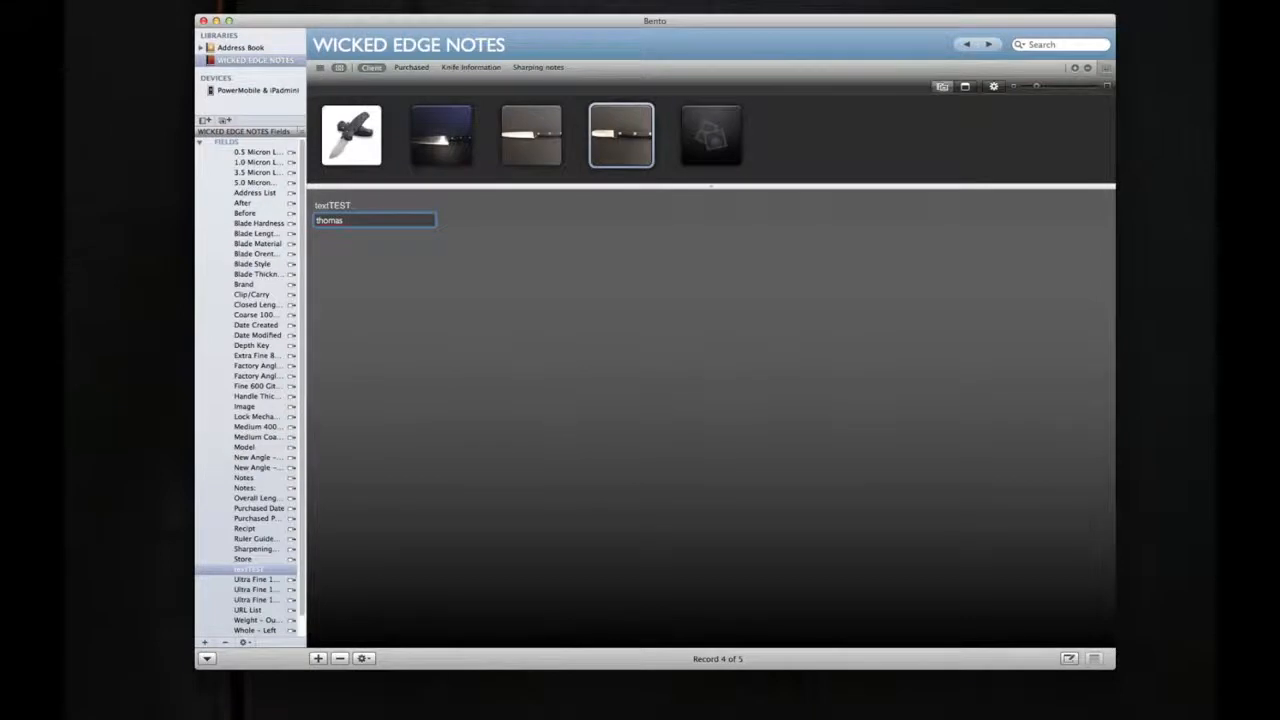
pyautogui.write(' - wicked edge')
pyautogui.click(392, 256)
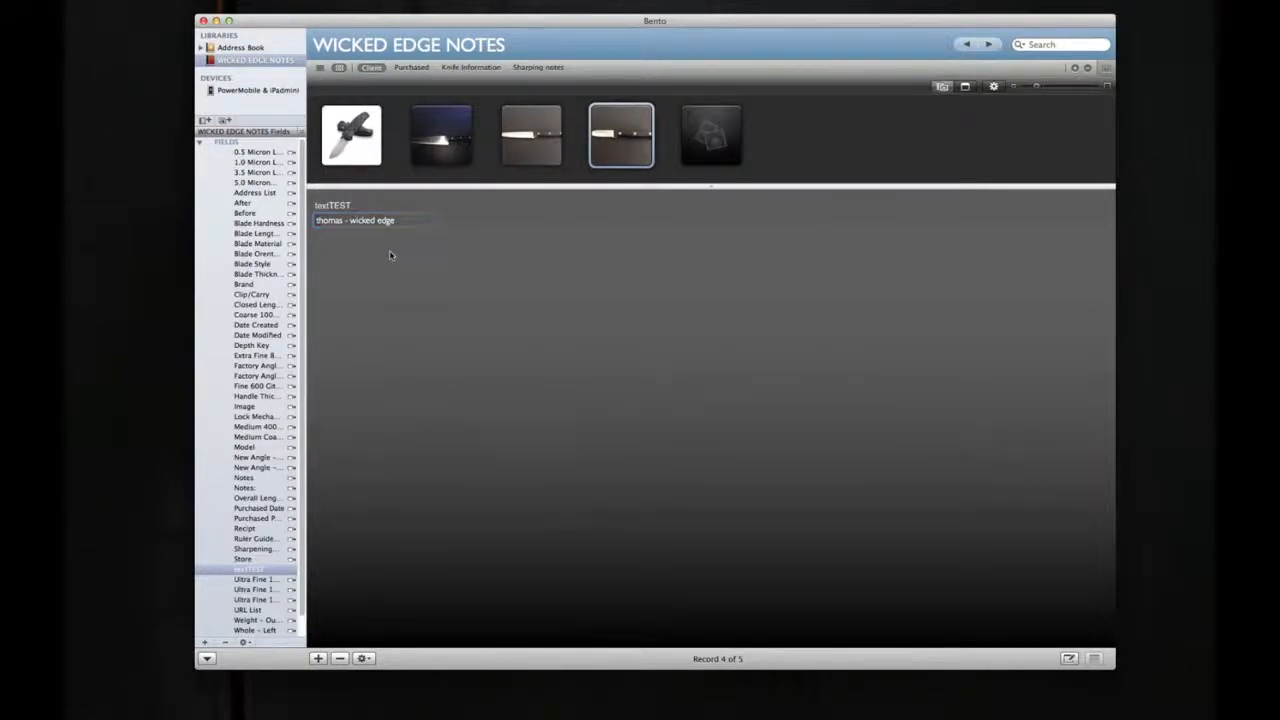
# Step: Start a new choice field on the Client form and name it "textChouse"
pyautogui.rightClick(525, 275)
pyautogui.moveTo(550, 277)
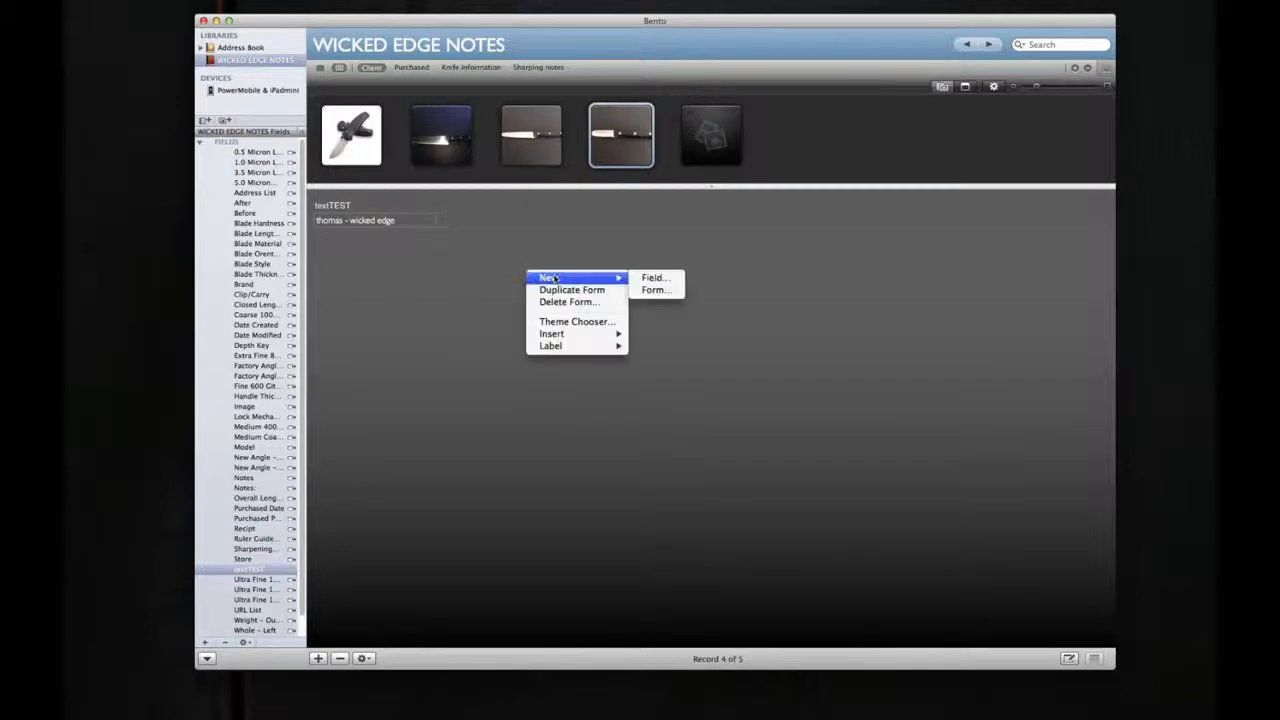
pyautogui.click(648, 280)
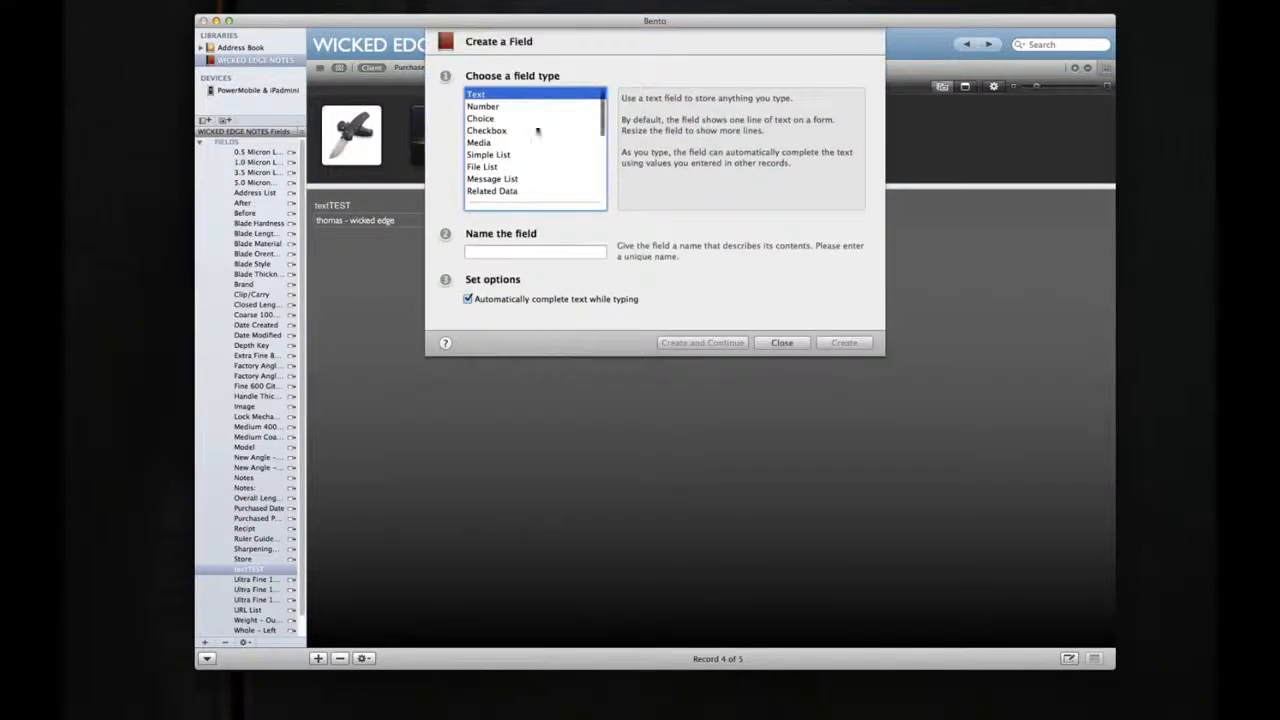
pyautogui.click(494, 120)
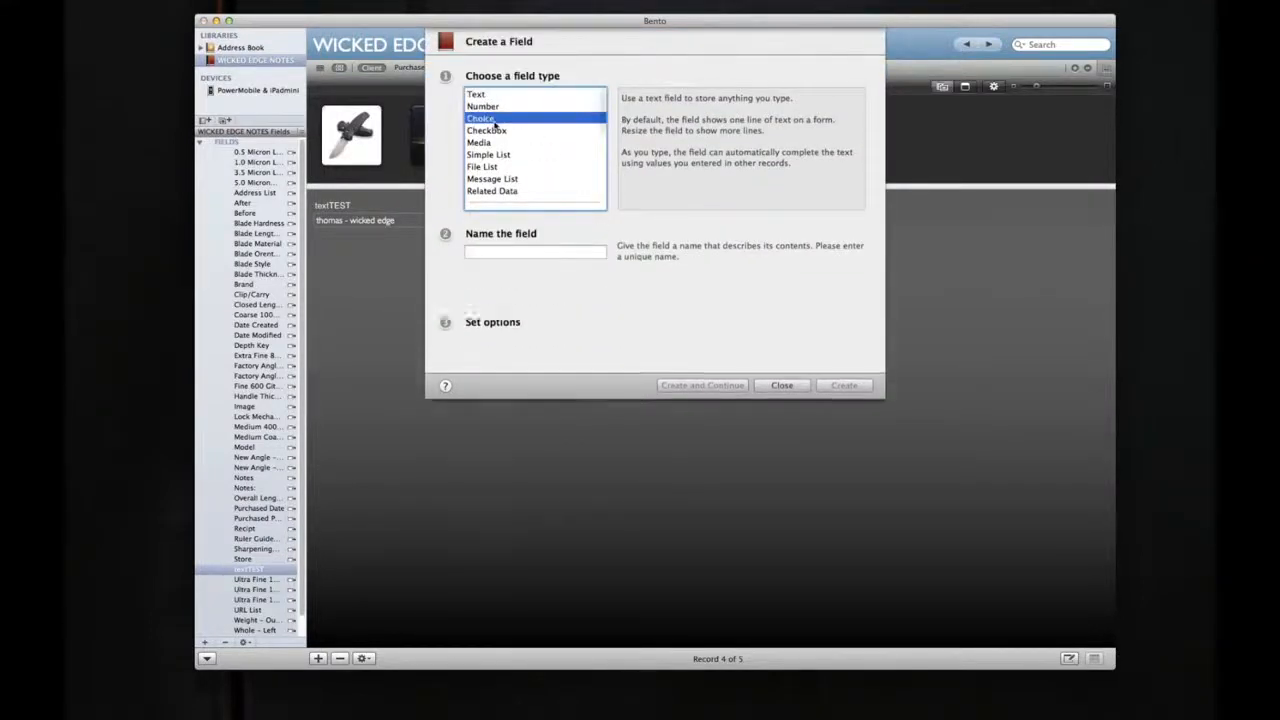
pyautogui.click(507, 250)
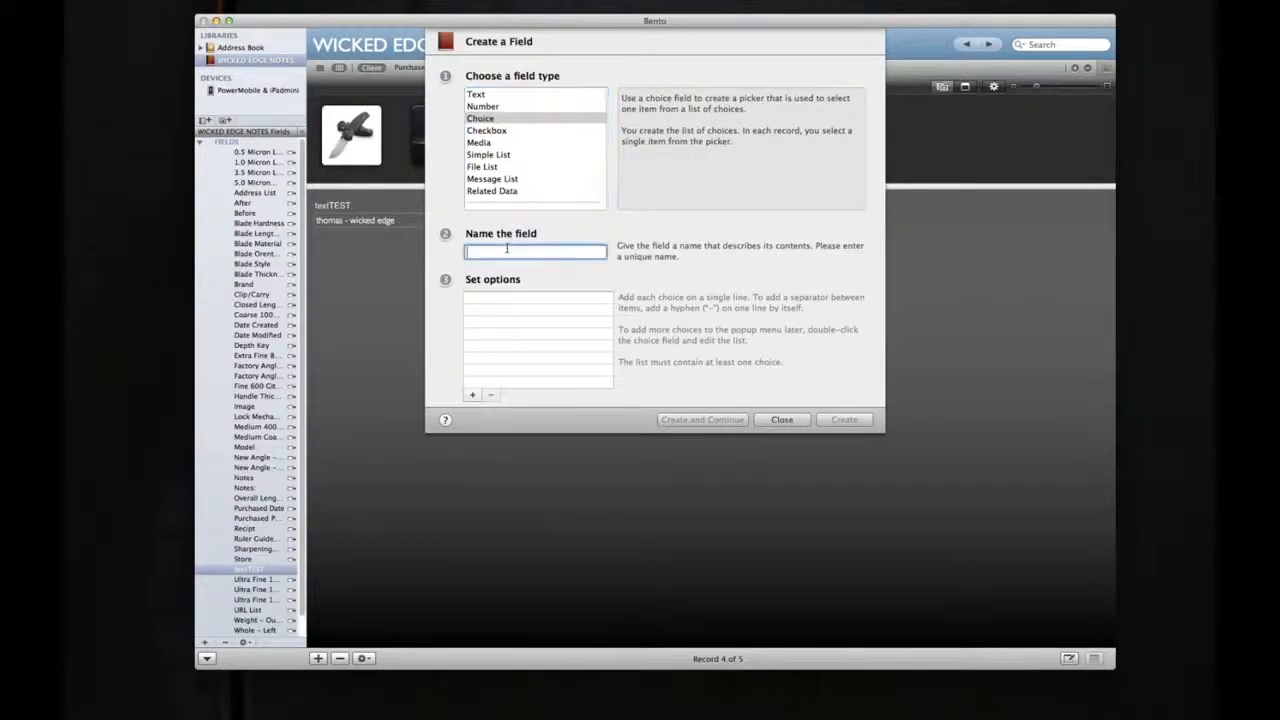
pyautogui.write('choo')
pyautogui.press('BackSpace')
pyautogui.press('BackSpace')
pyautogui.press('BackSpace')
pyautogui.press('BackSpace')
pyautogui.write('ce')
pyautogui.write('xtCha')
pyautogui.write('ose')
pyautogui.press('Tab')
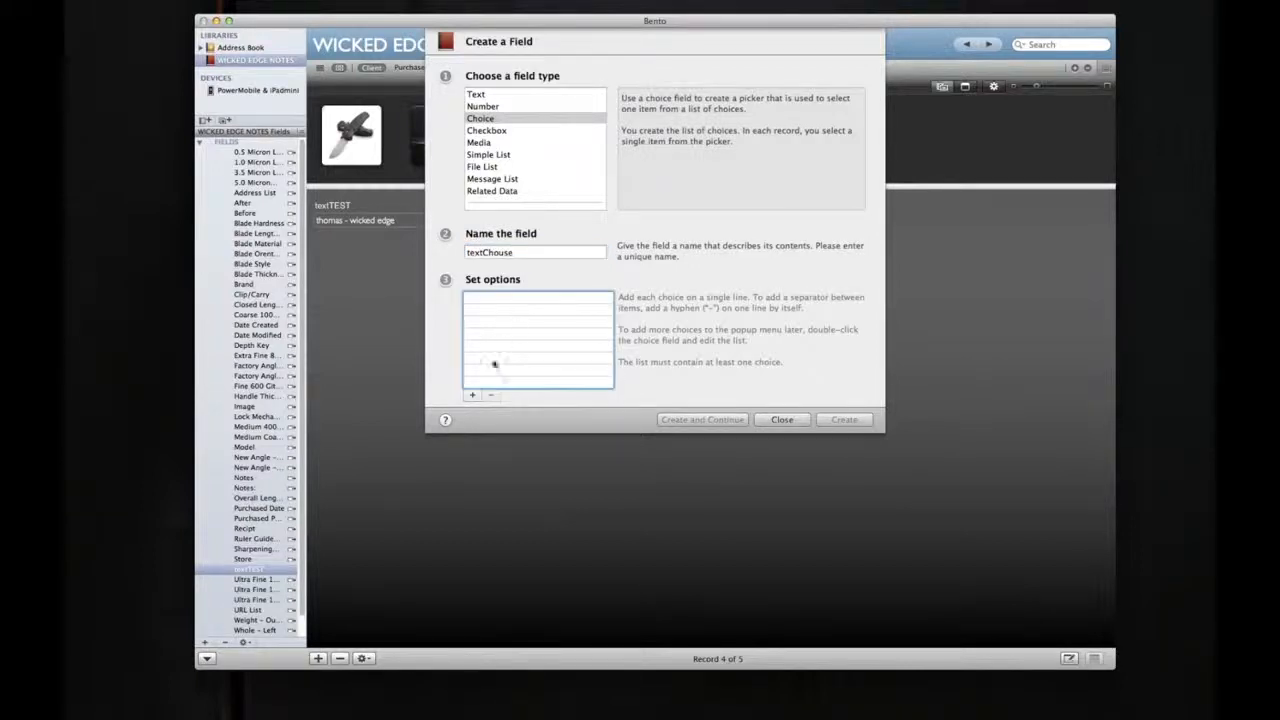
# Step: Give the new choice field the options 123 and 456 and create it
pyautogui.click(472, 394)
pyautogui.write('123')
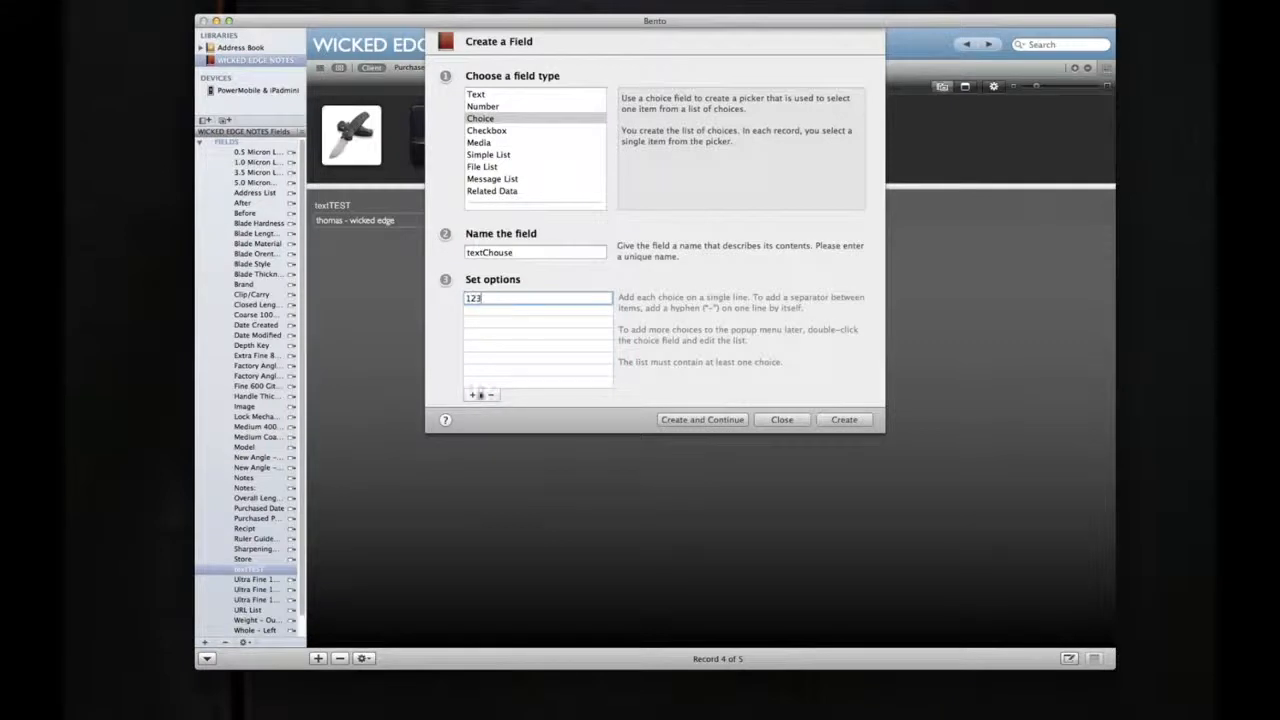
pyautogui.click(512, 315)
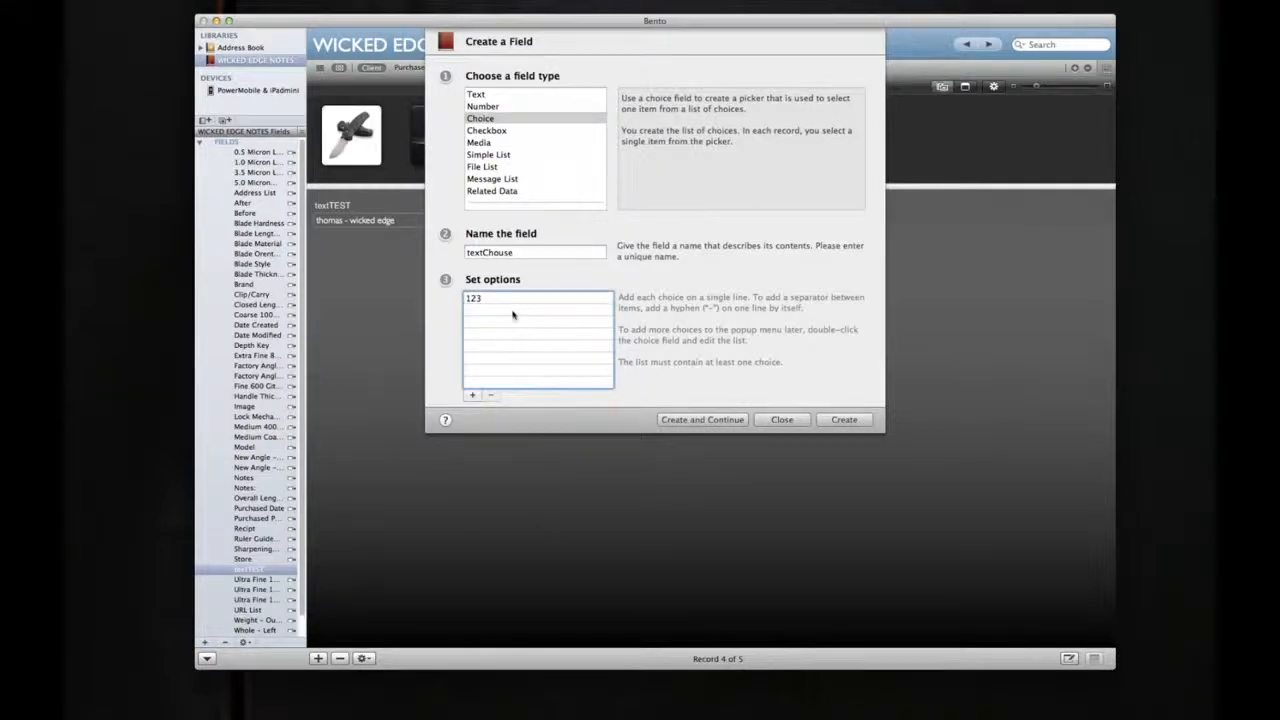
pyautogui.click(472, 394)
pyautogui.write('456')
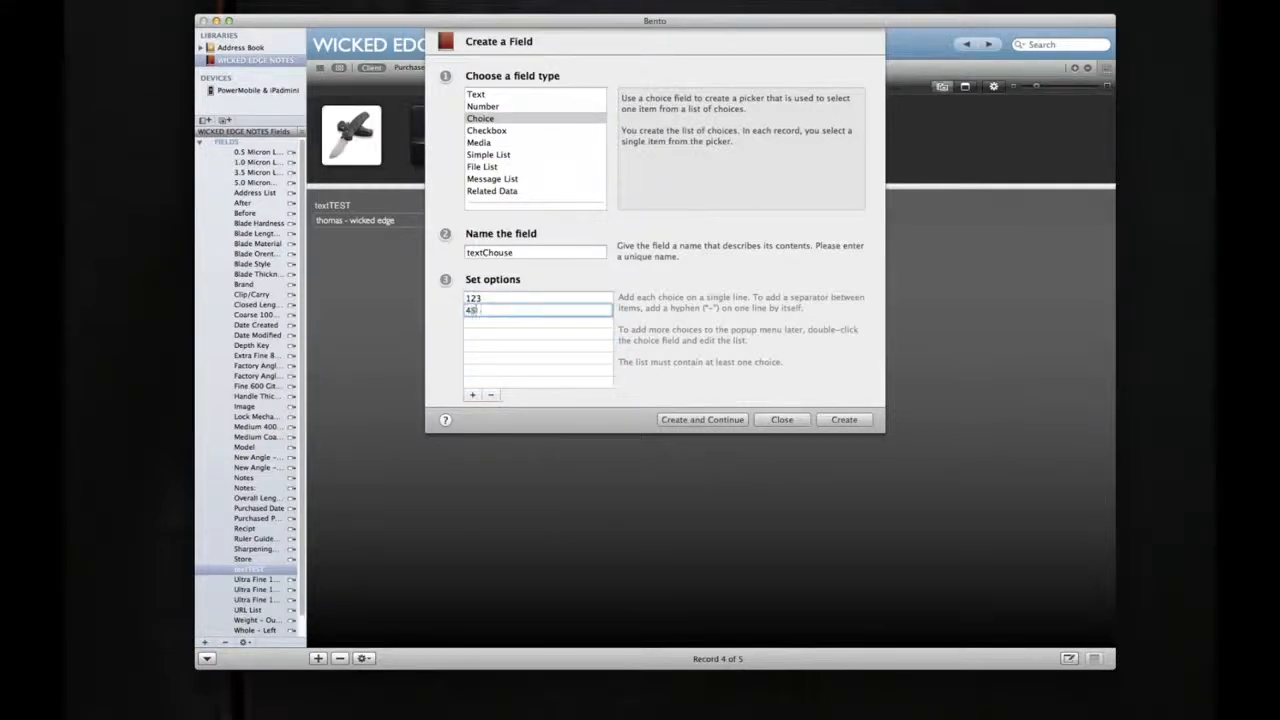
pyautogui.click(843, 420)
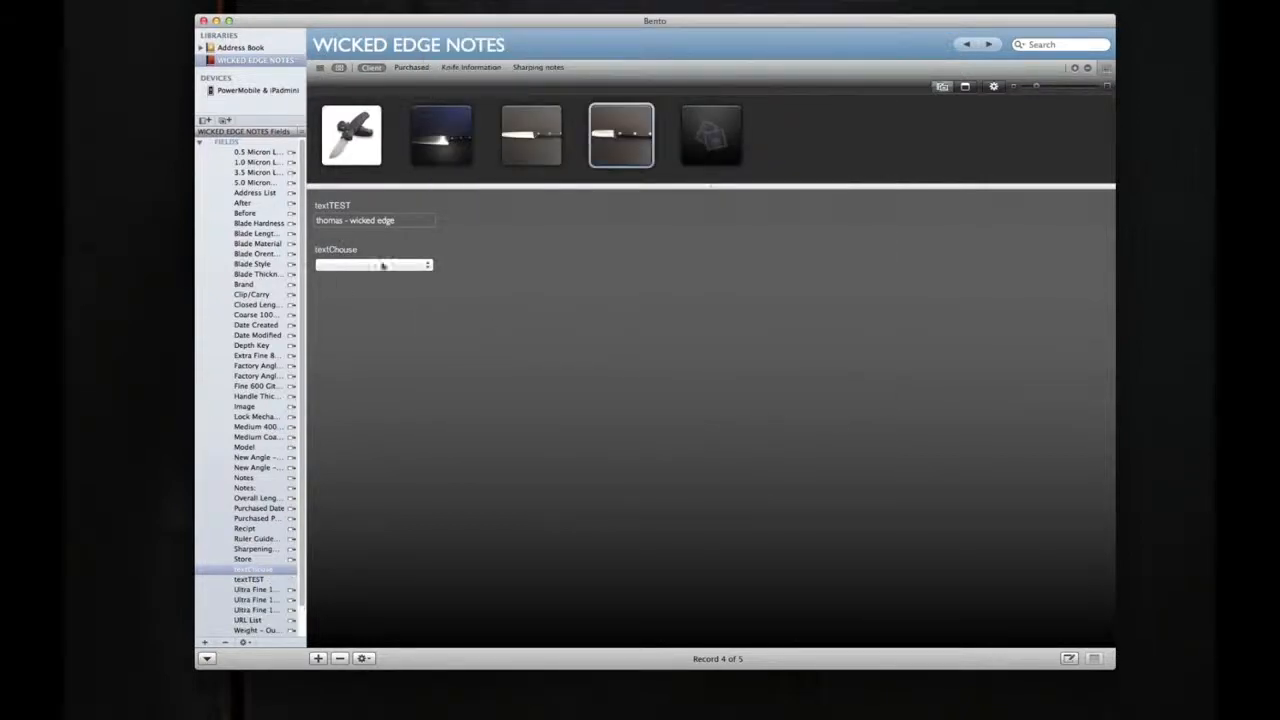
# Step: Check the textChouse field's list of options and move the field beside textTEST on the form
pyautogui.click(428, 267)
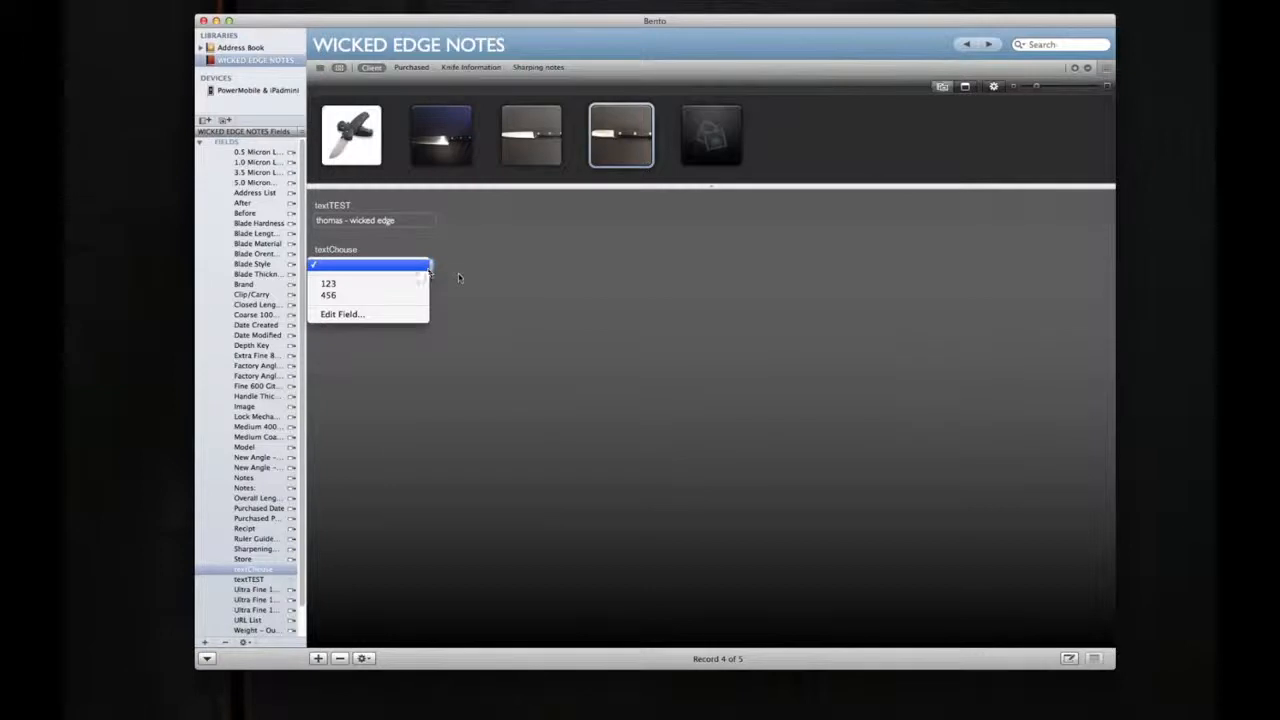
pyautogui.click(460, 278)
pyautogui.doubleClick(375, 244)
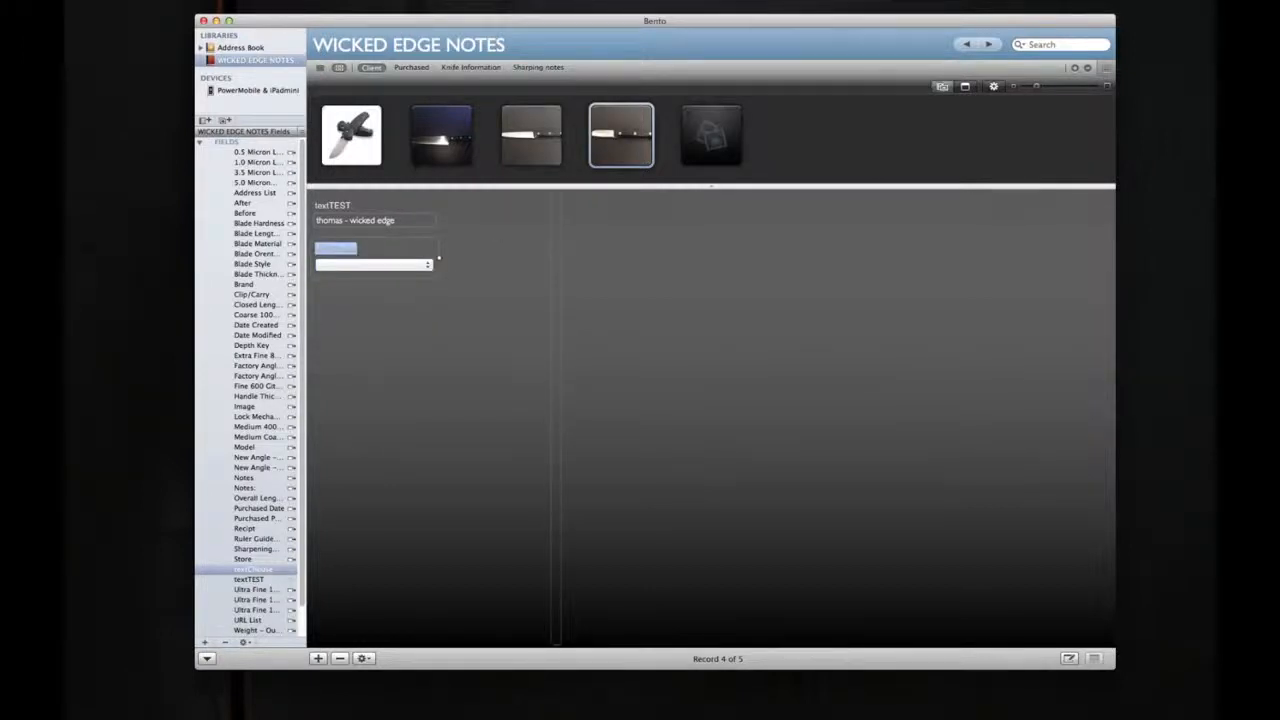
pyautogui.click(371, 239)
pyautogui.moveTo(371, 239); pyautogui.dragTo(457, 216)
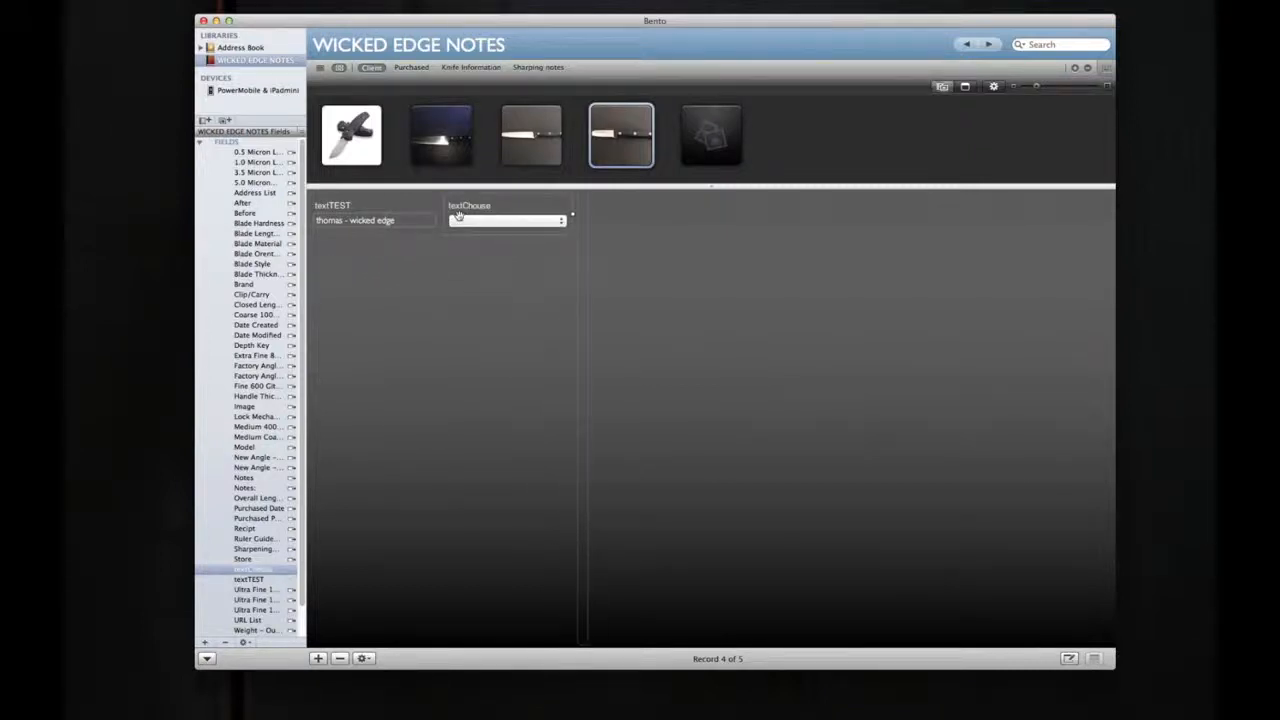
# Step: Add a new media field named "textMedia" to the Client form
pyautogui.rightClick(449, 294)
pyautogui.moveTo(466, 291)
pyautogui.click(577, 297)
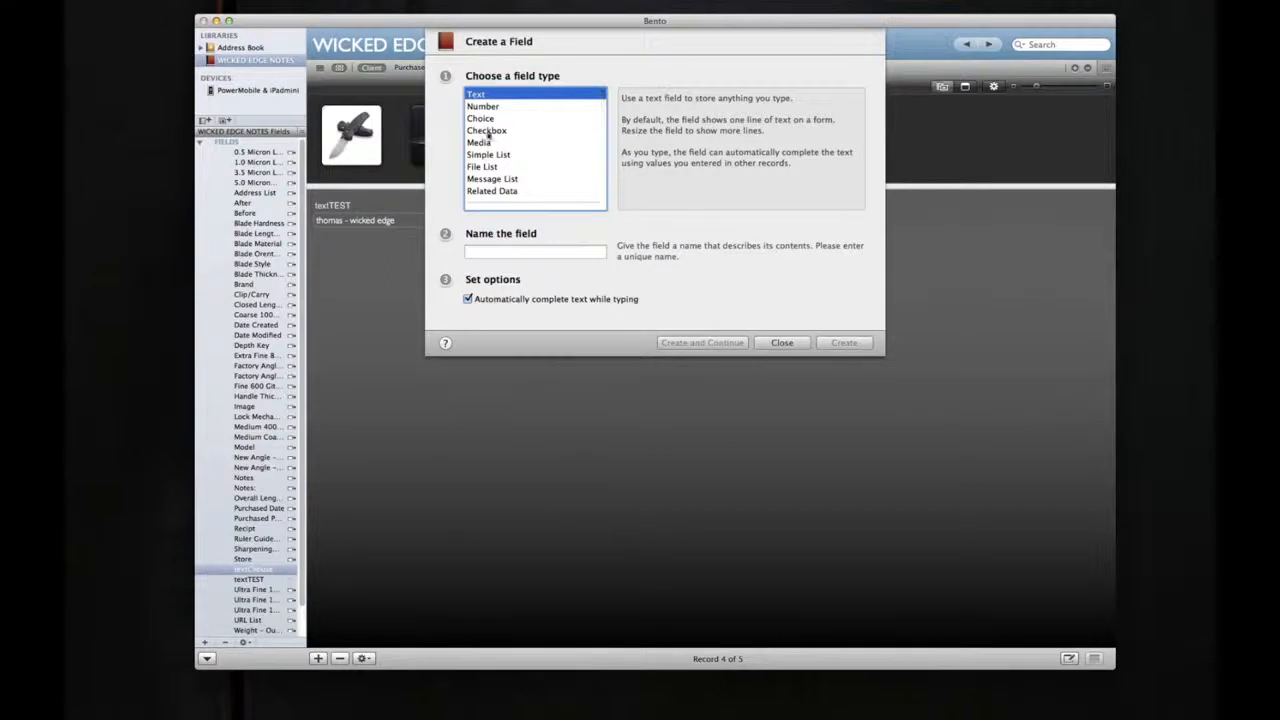
pyautogui.click(481, 143)
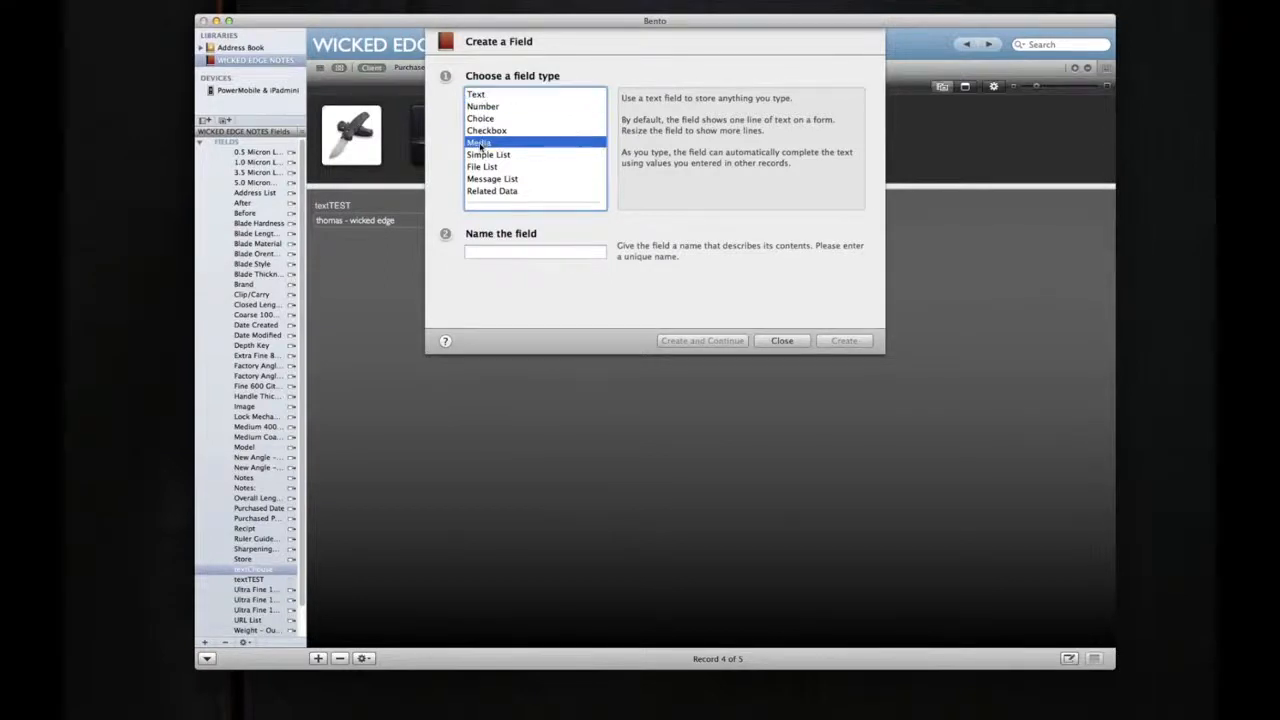
pyautogui.click(519, 253)
pyautogui.write('text')
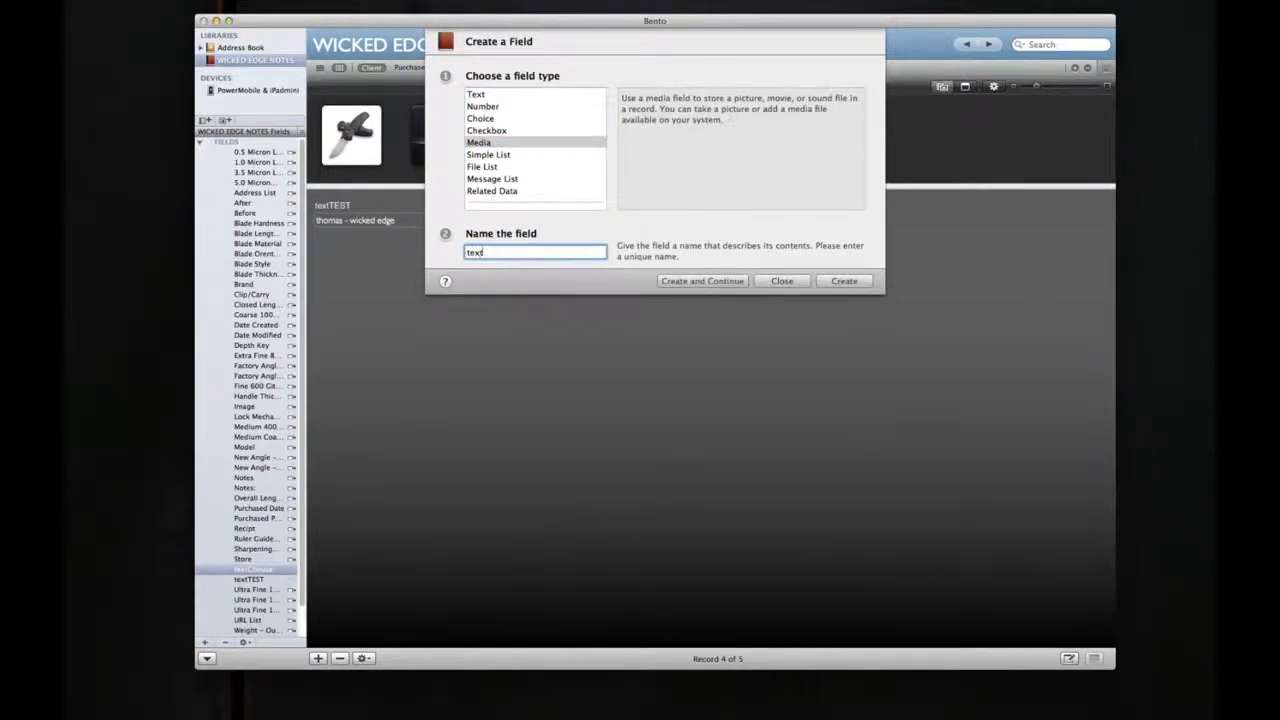
pyautogui.write('Media')
pyautogui.press('Return')
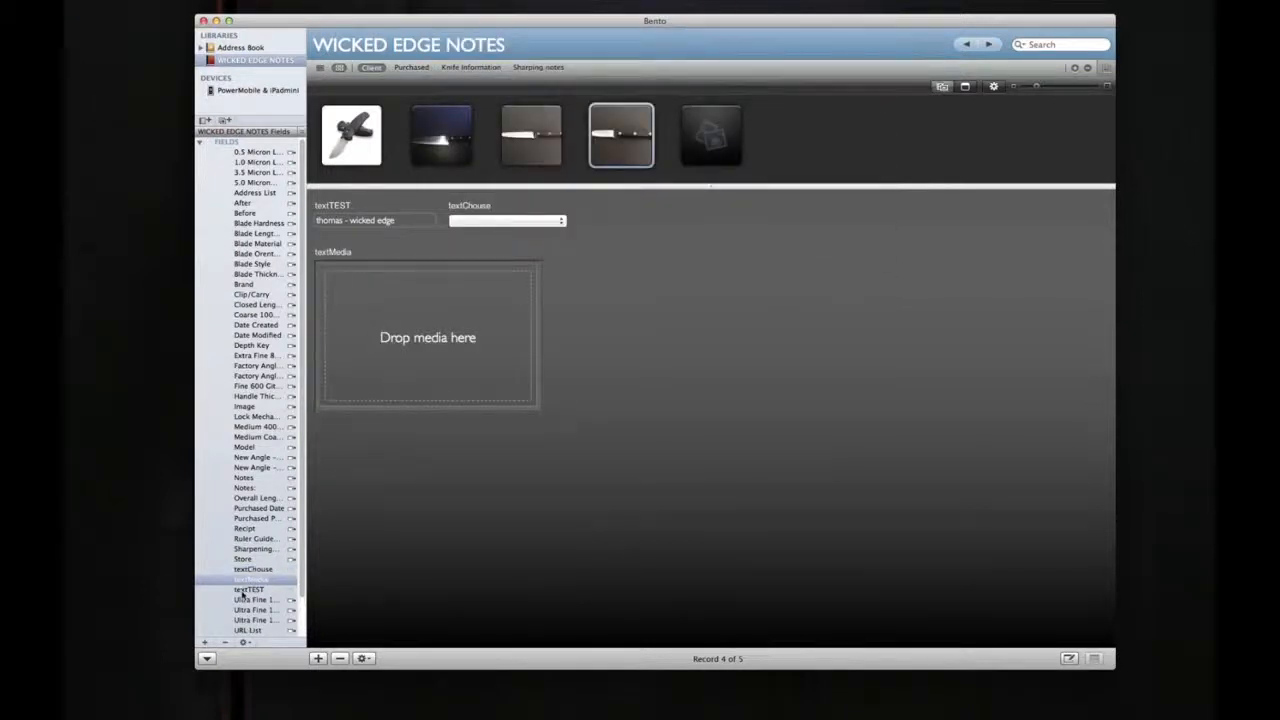
# Step: Place the desktop image IMG_0399.jpg in the textMedia field and shrink the field to about the width of textTEST
pyautogui.moveTo(338, 260); pyautogui.dragTo(386, 263)
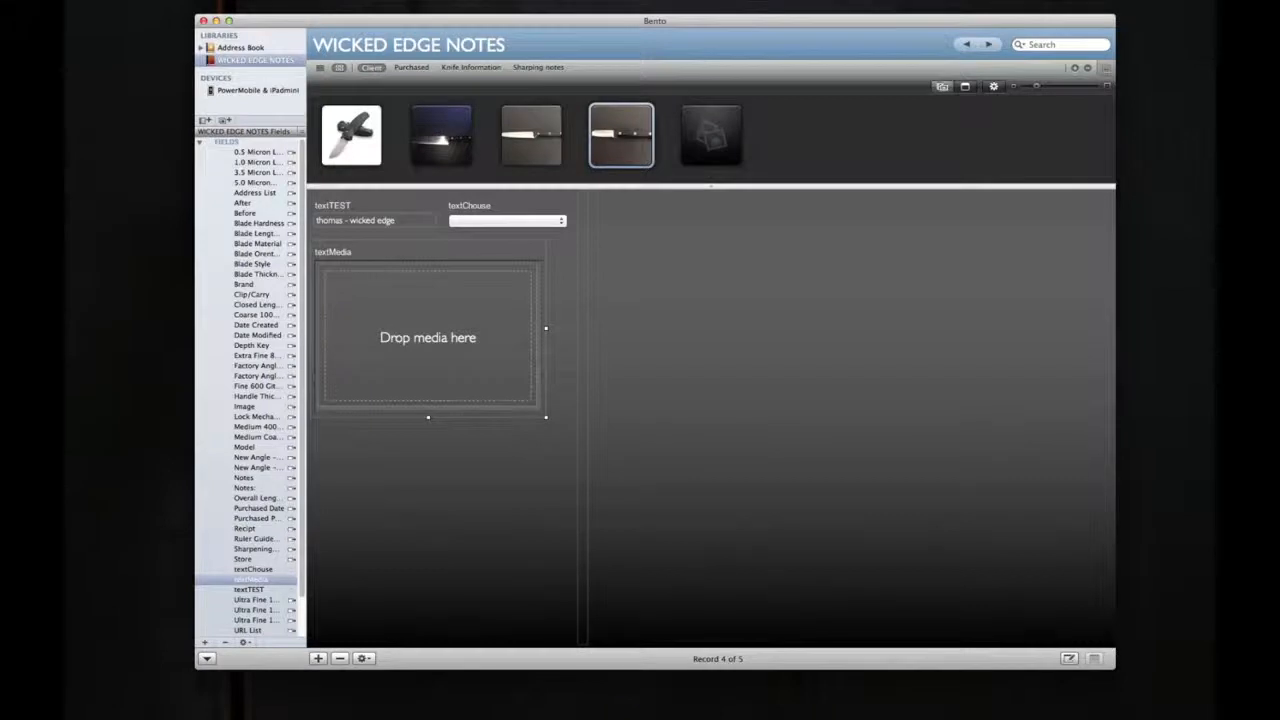
pyautogui.press('super+Tab')
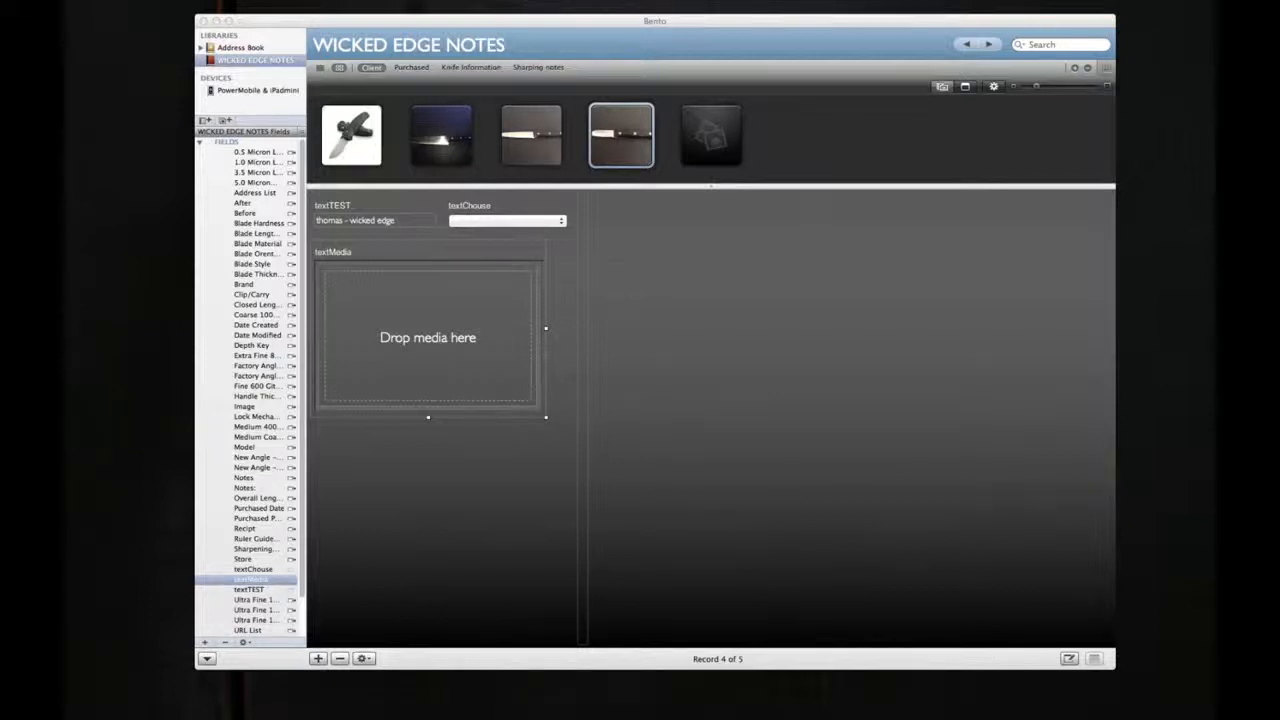
pyautogui.moveTo(1068, 142); pyautogui.dragTo(425, 336)
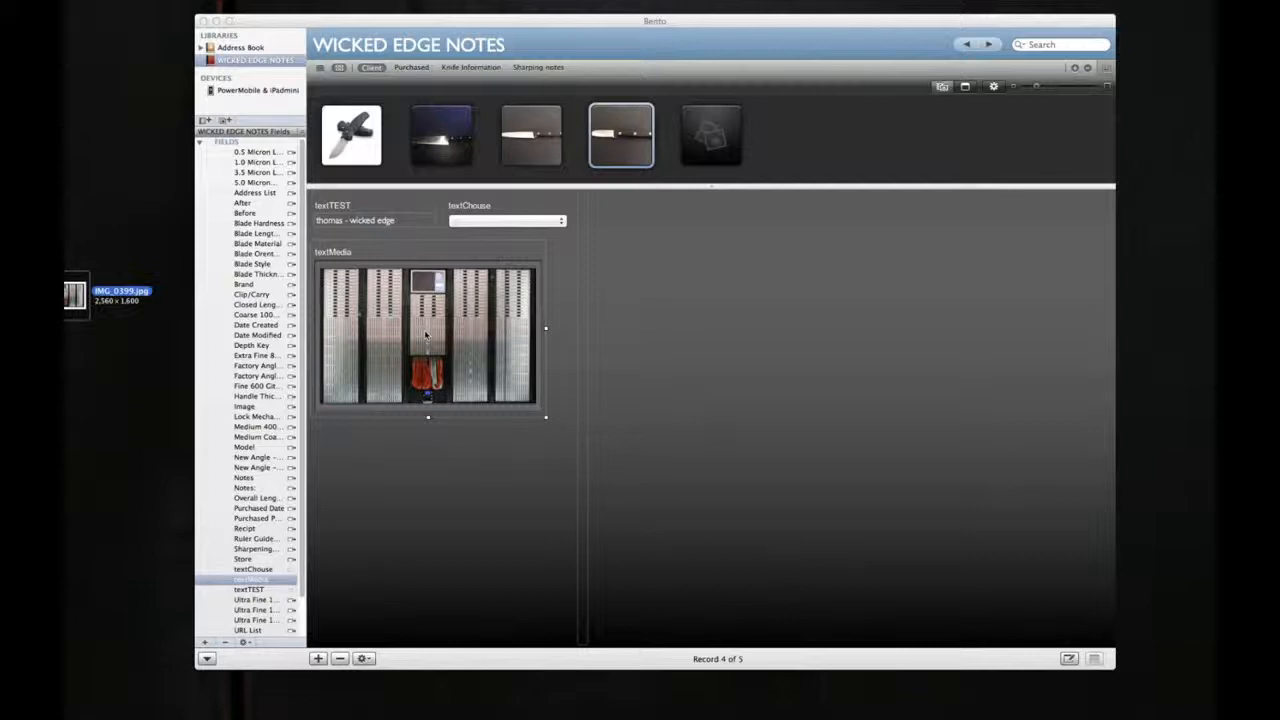
pyautogui.click(546, 421)
pyautogui.moveTo(546, 421); pyautogui.dragTo(437, 351)
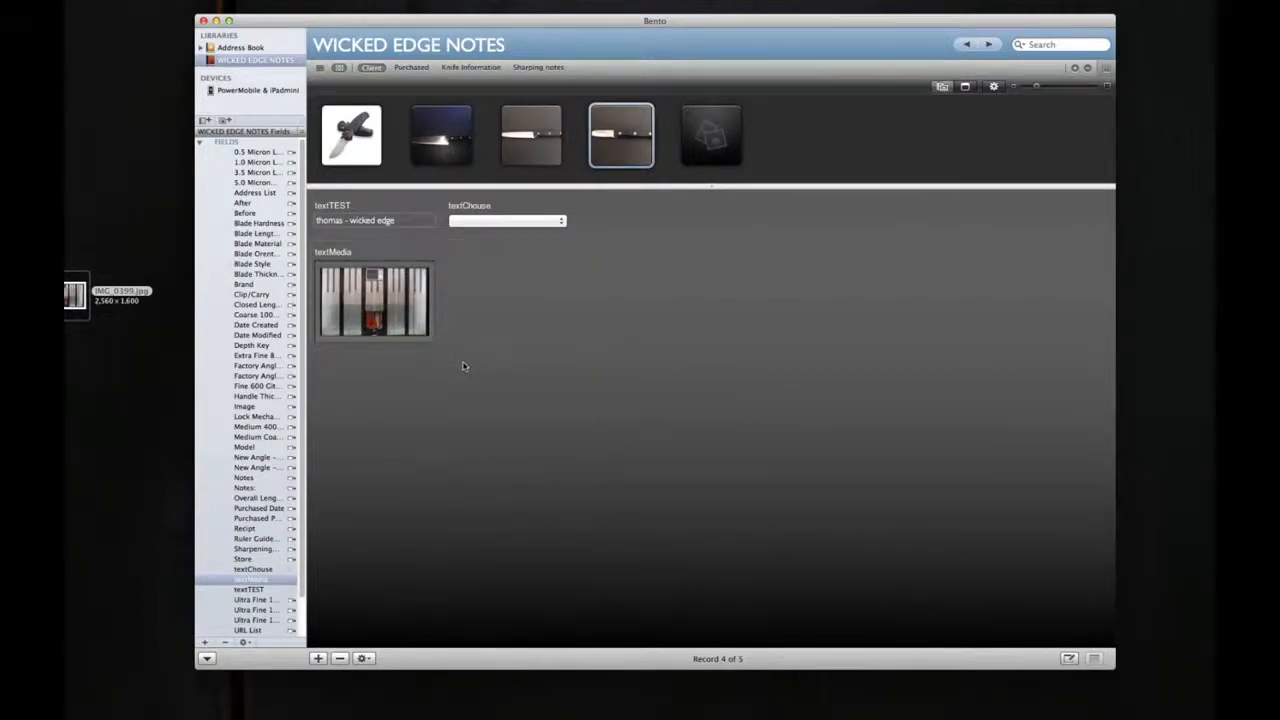
# Step: Enlarge the picture inside the textMedia frame so that it no longer fits to frame, and close the image settings
pyautogui.click(392, 306)
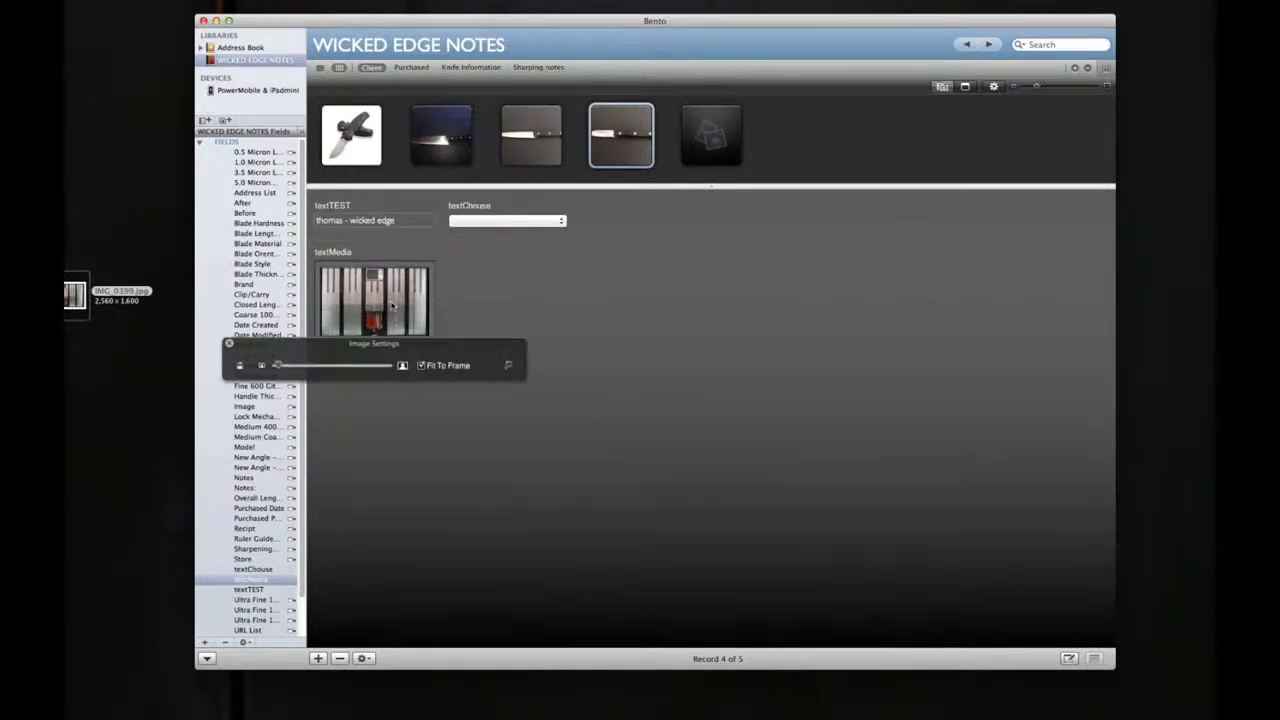
pyautogui.moveTo(278, 366); pyautogui.dragTo(305, 367)
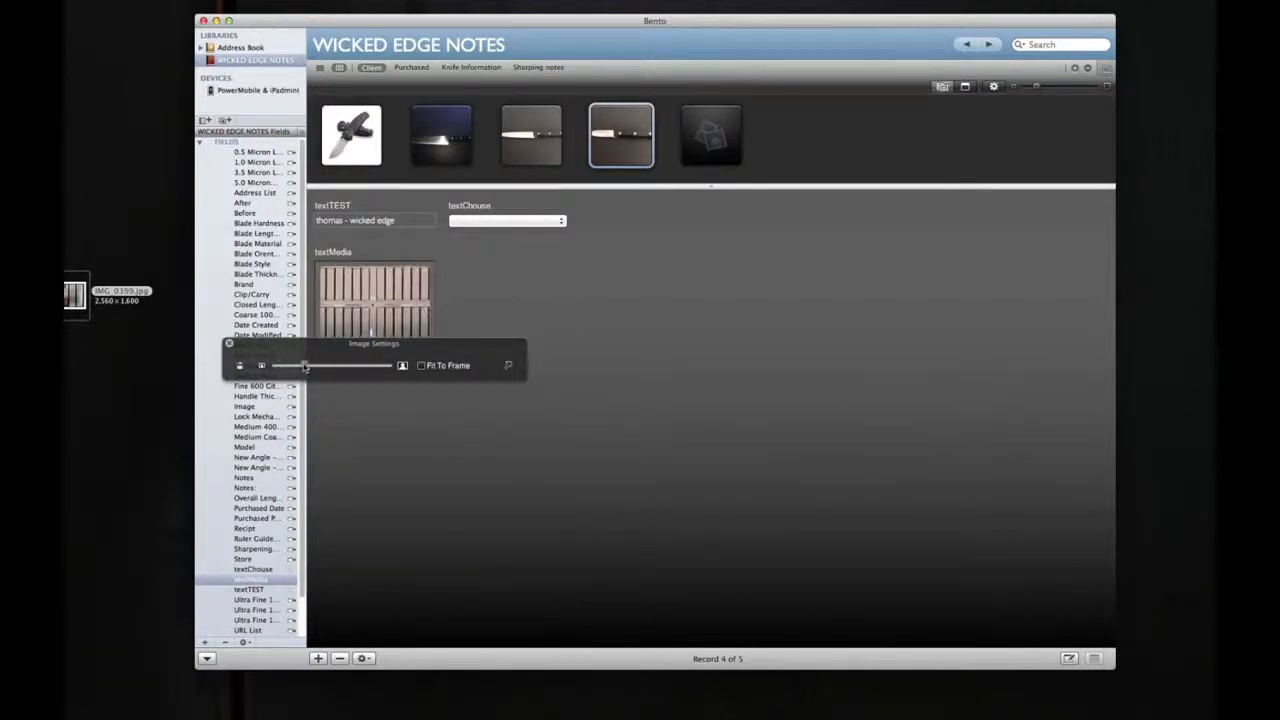
pyautogui.click(438, 422)
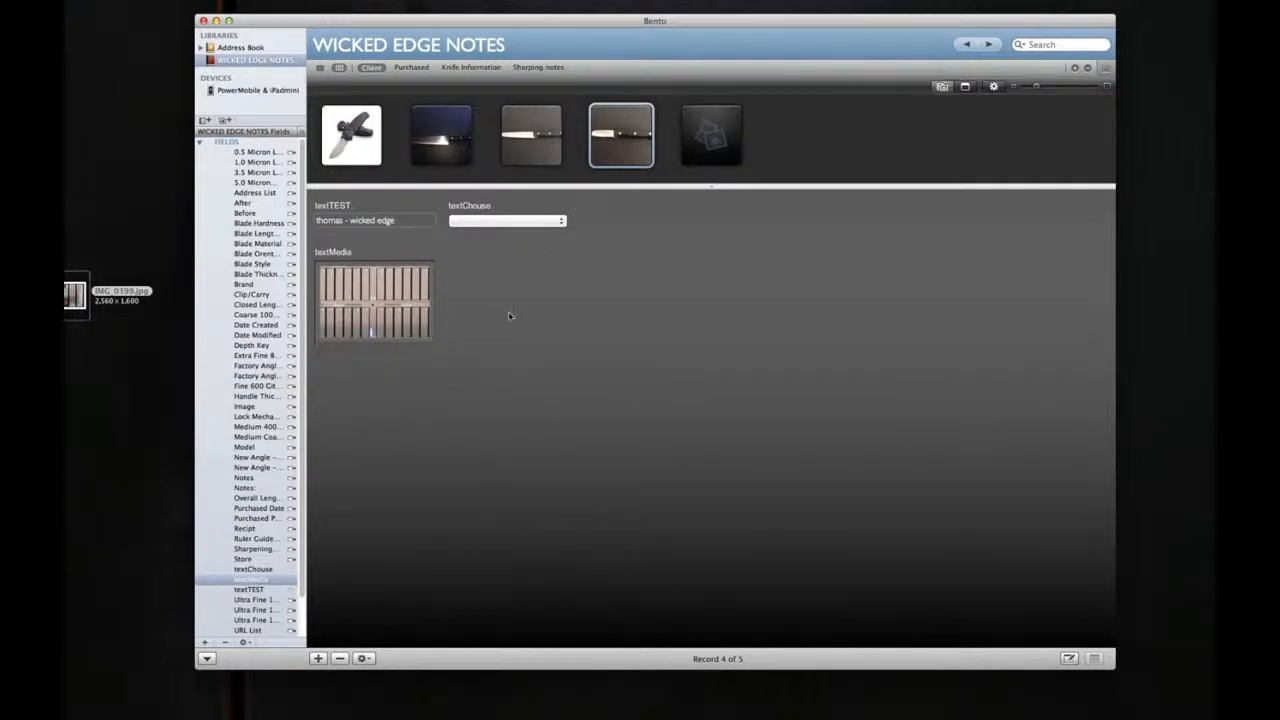
# Step: Add a new phone number field named "textPhomenumber" to the Client form, keeping the work label and no format
pyautogui.rightClick(476, 314)
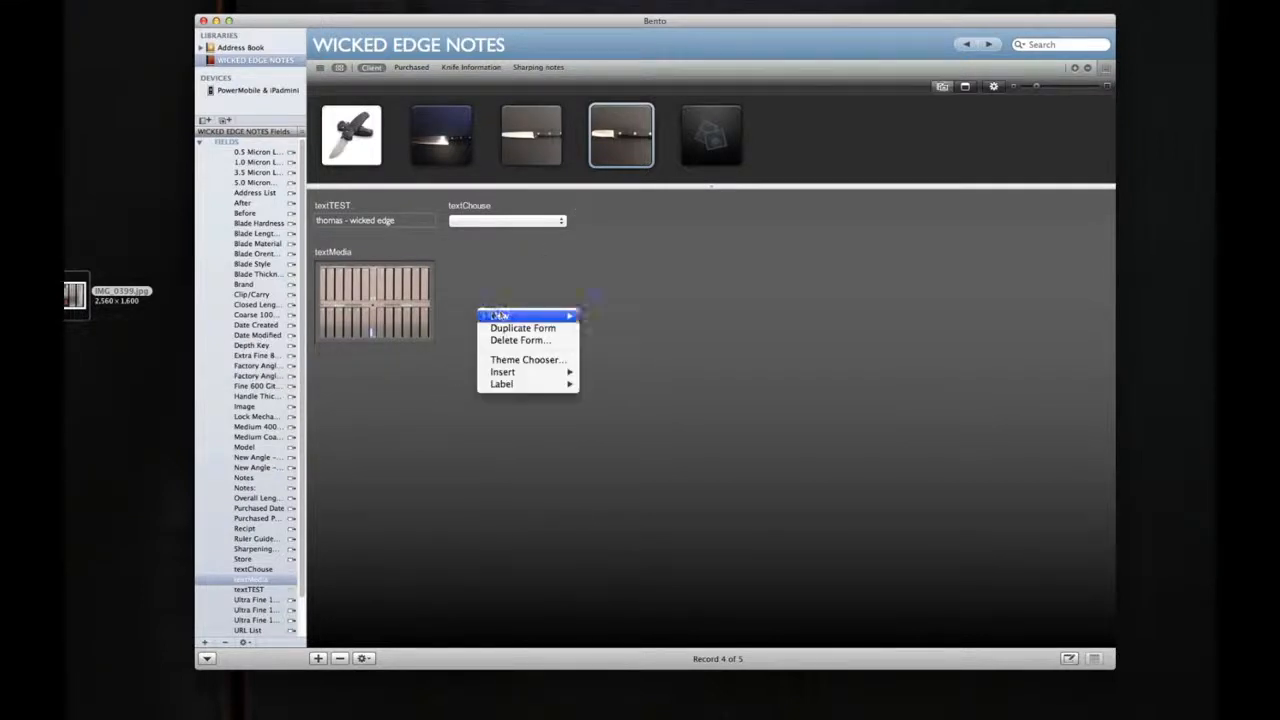
pyautogui.moveTo(500, 316)
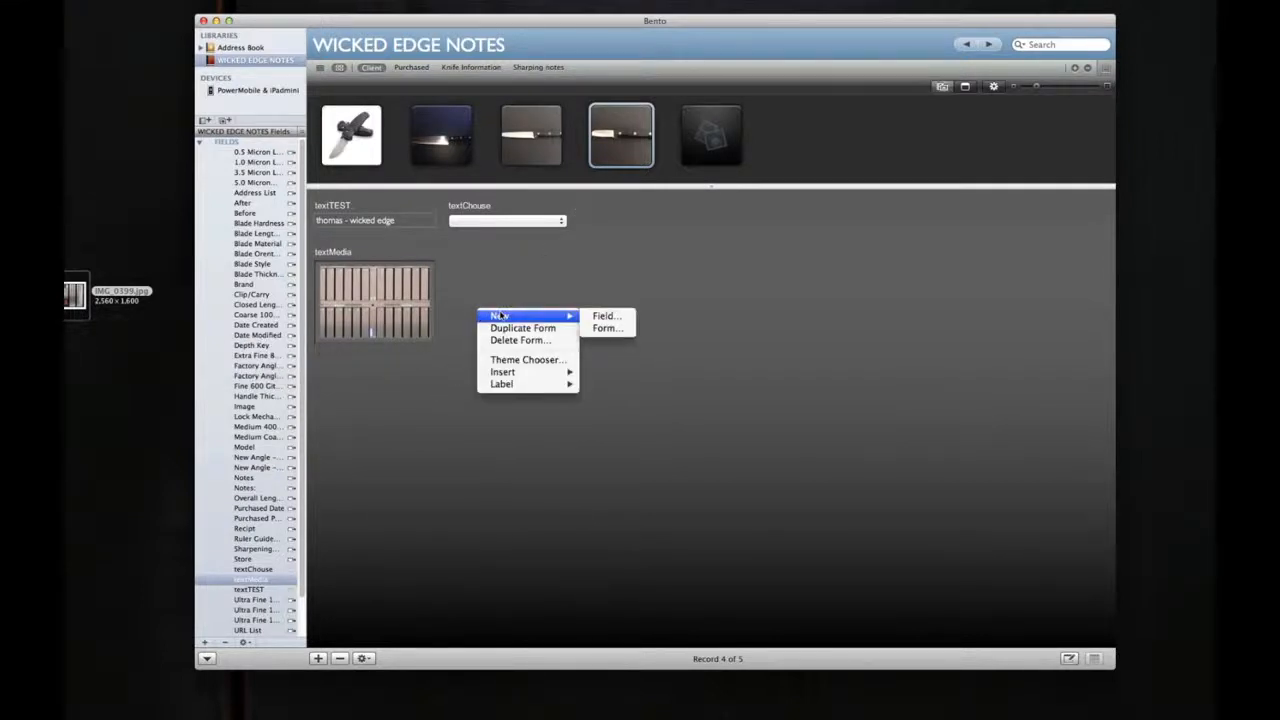
pyautogui.click(605, 316)
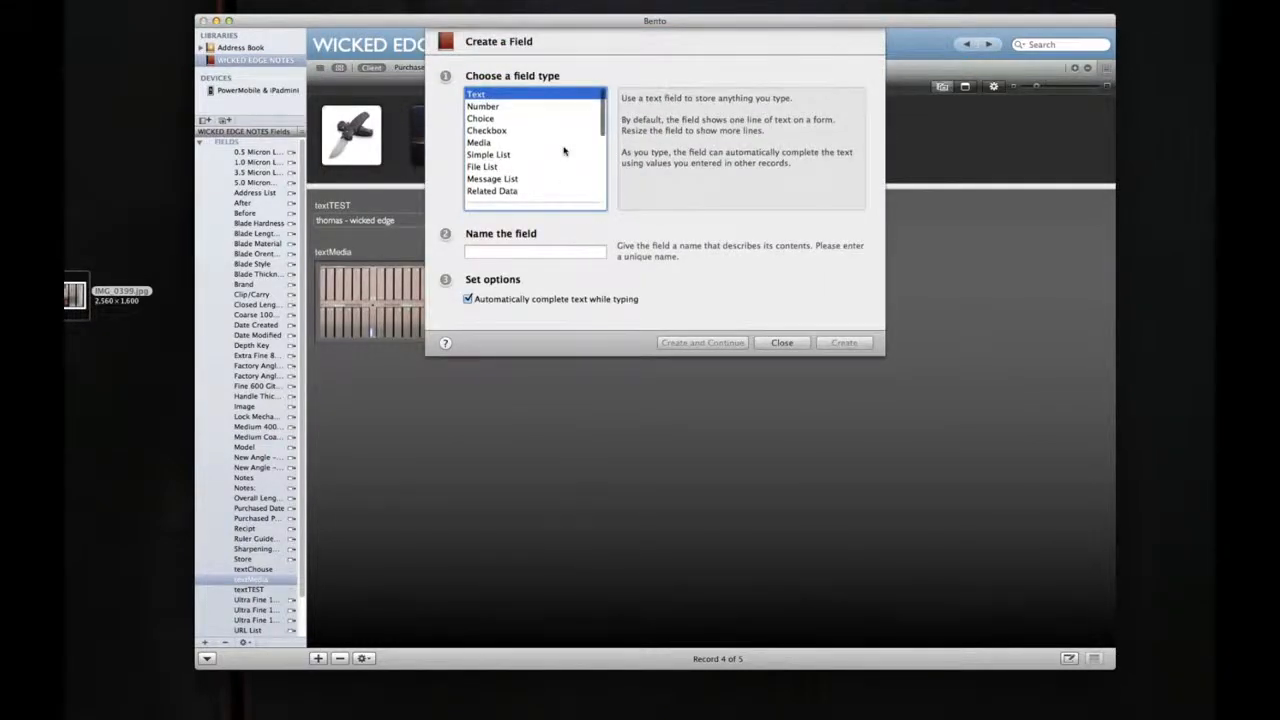
pyautogui.scroll(-5, 563, 150)
pyautogui.scroll(-1, 563, 150)
pyautogui.scroll(-4, 563, 150)
pyautogui.scroll(-2, 563, 150)
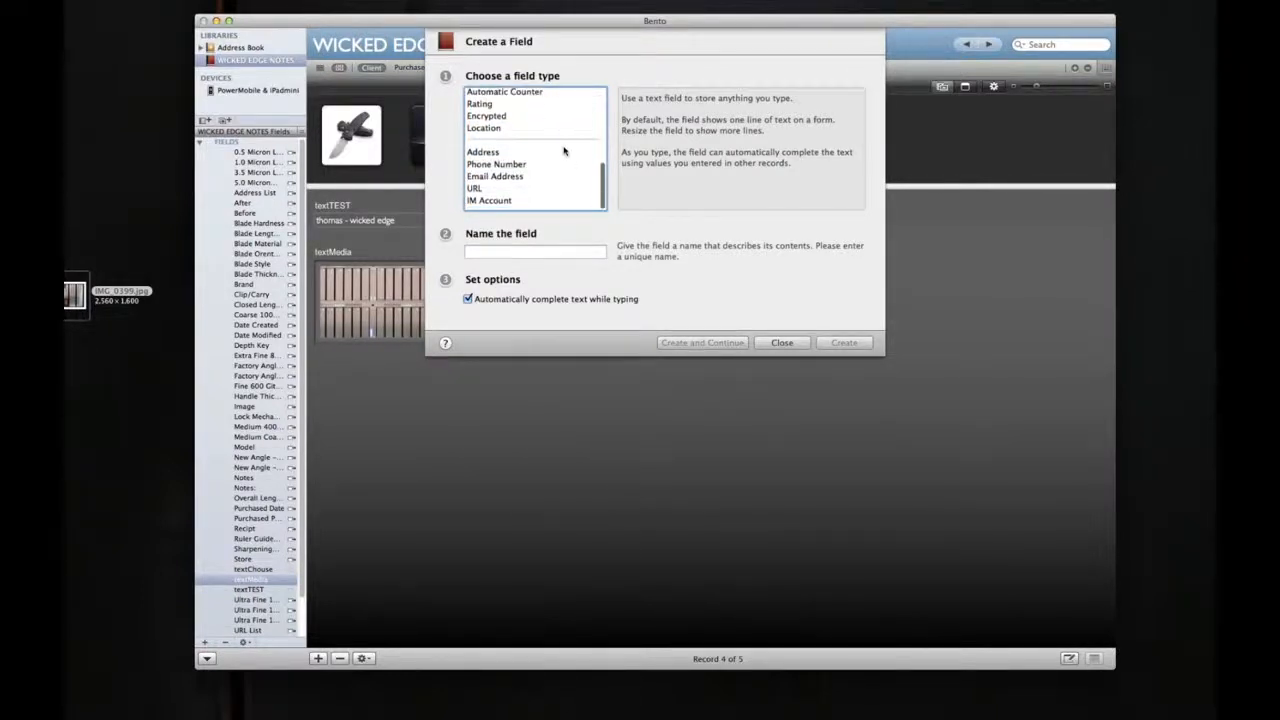
pyautogui.click(516, 168)
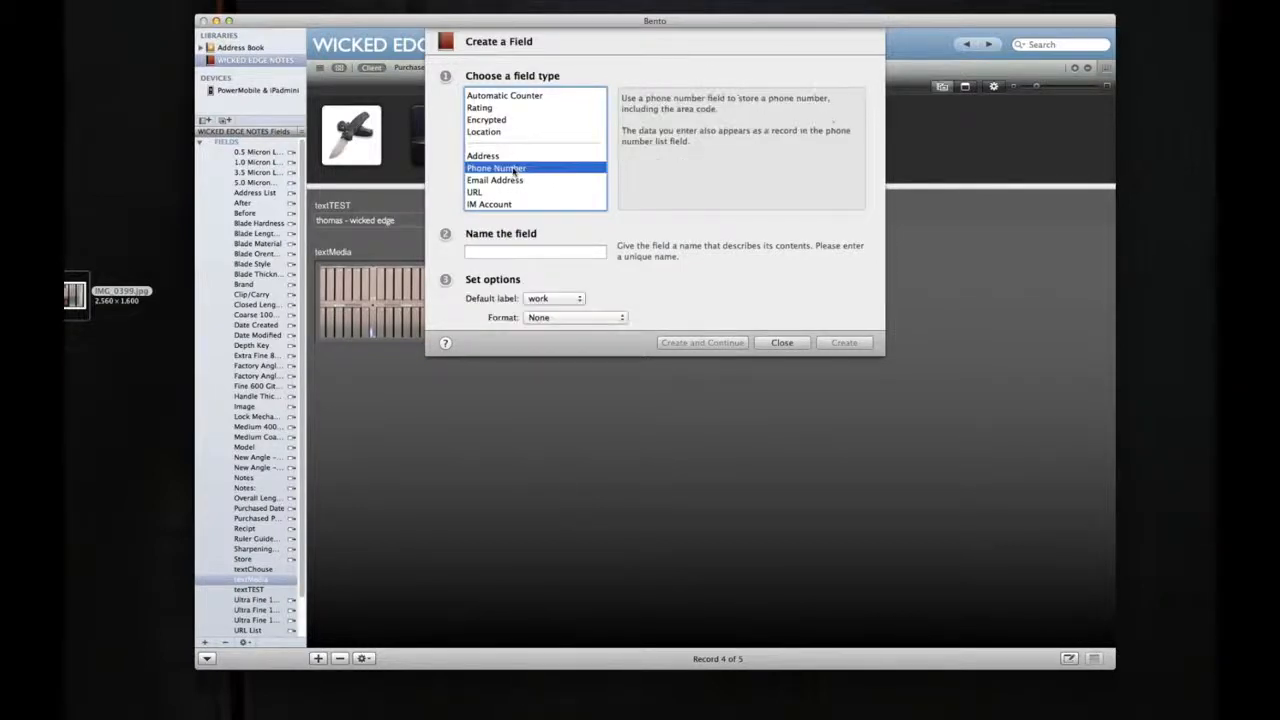
pyautogui.click(535, 252)
pyautogui.write('textP')
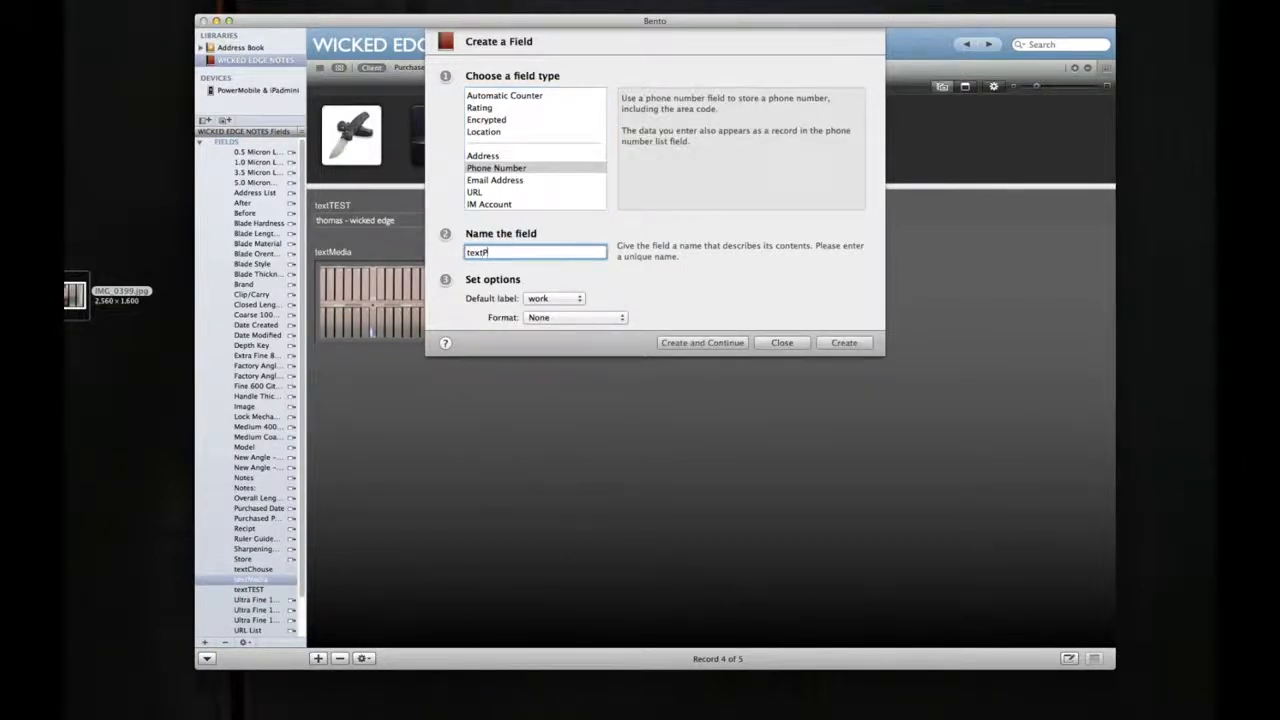
pyautogui.write('honenumber')
pyautogui.press('Return')
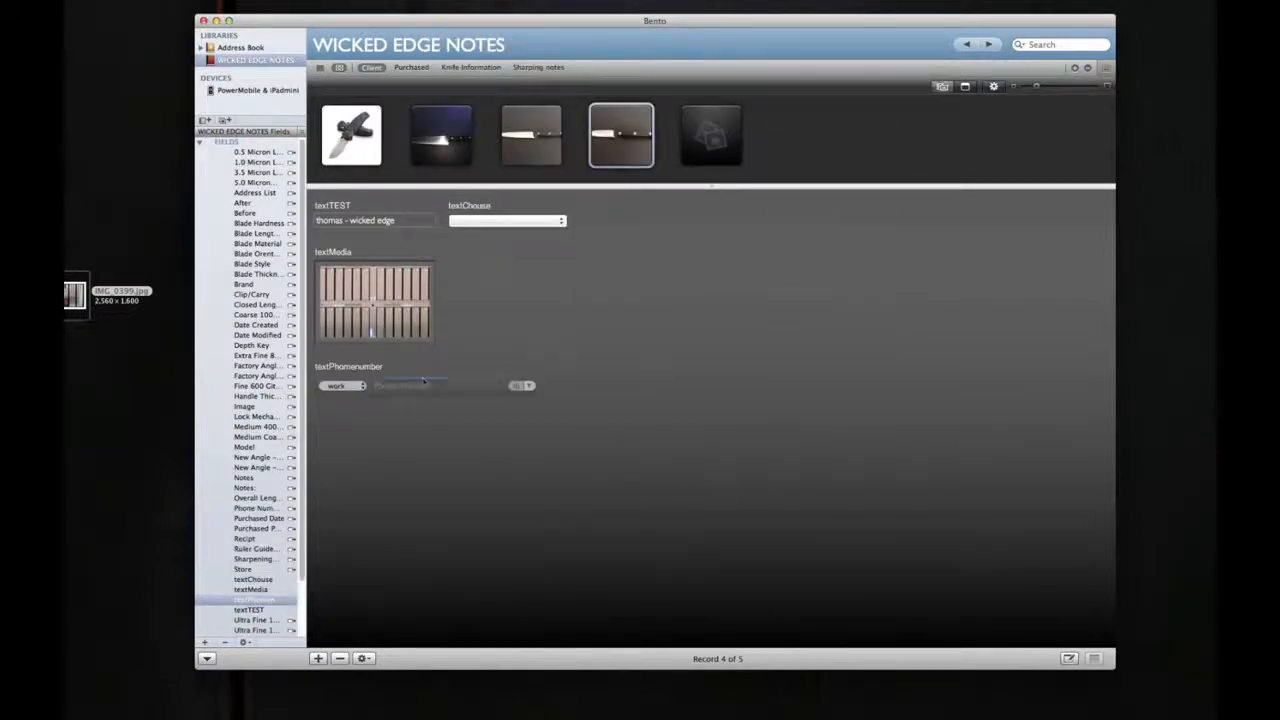
# Step: Enter a sample phone number under the work label in textPhomenumber, and show it briefly in large type
pyautogui.click(392, 385)
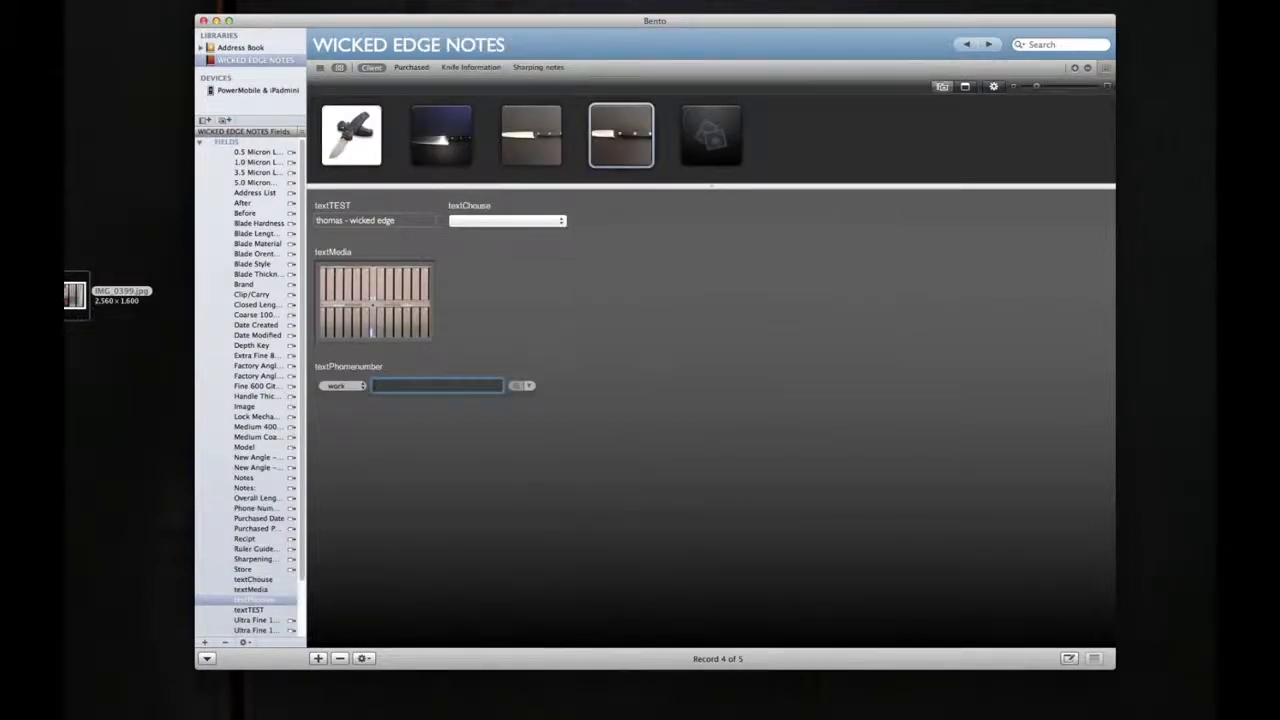
pyautogui.click(362, 386)
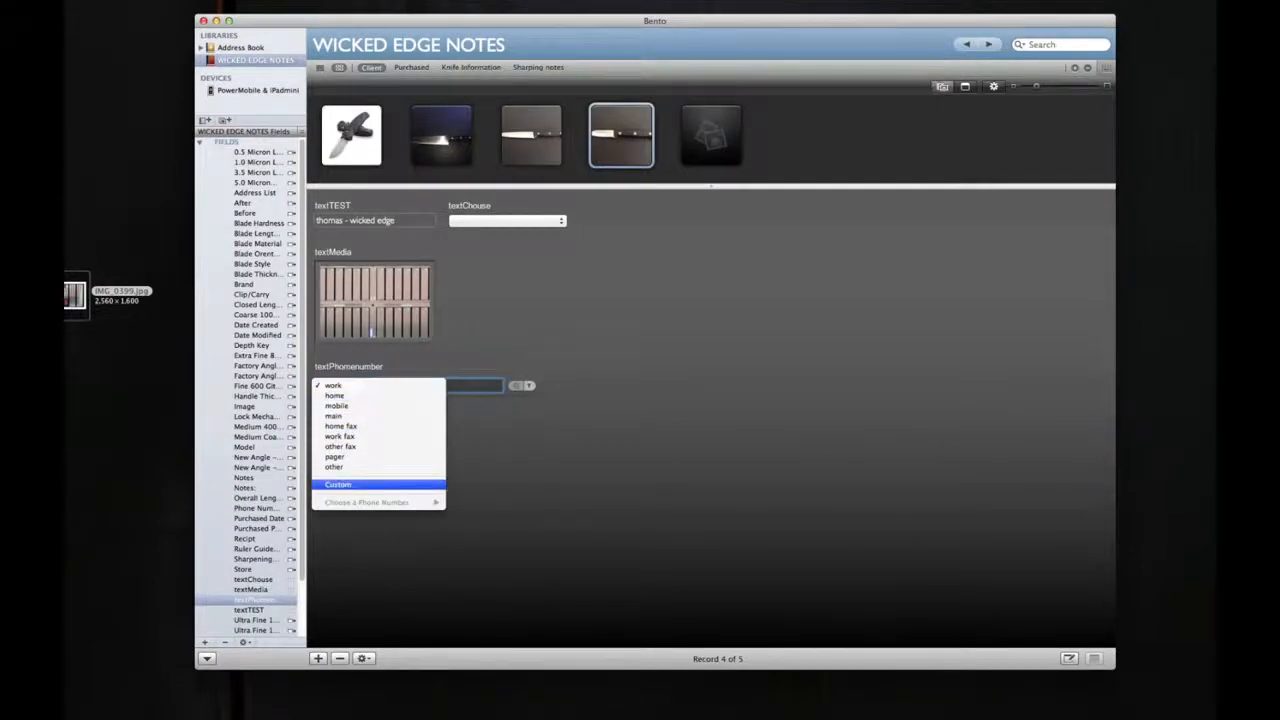
pyautogui.click(506, 427)
pyautogui.write('123')
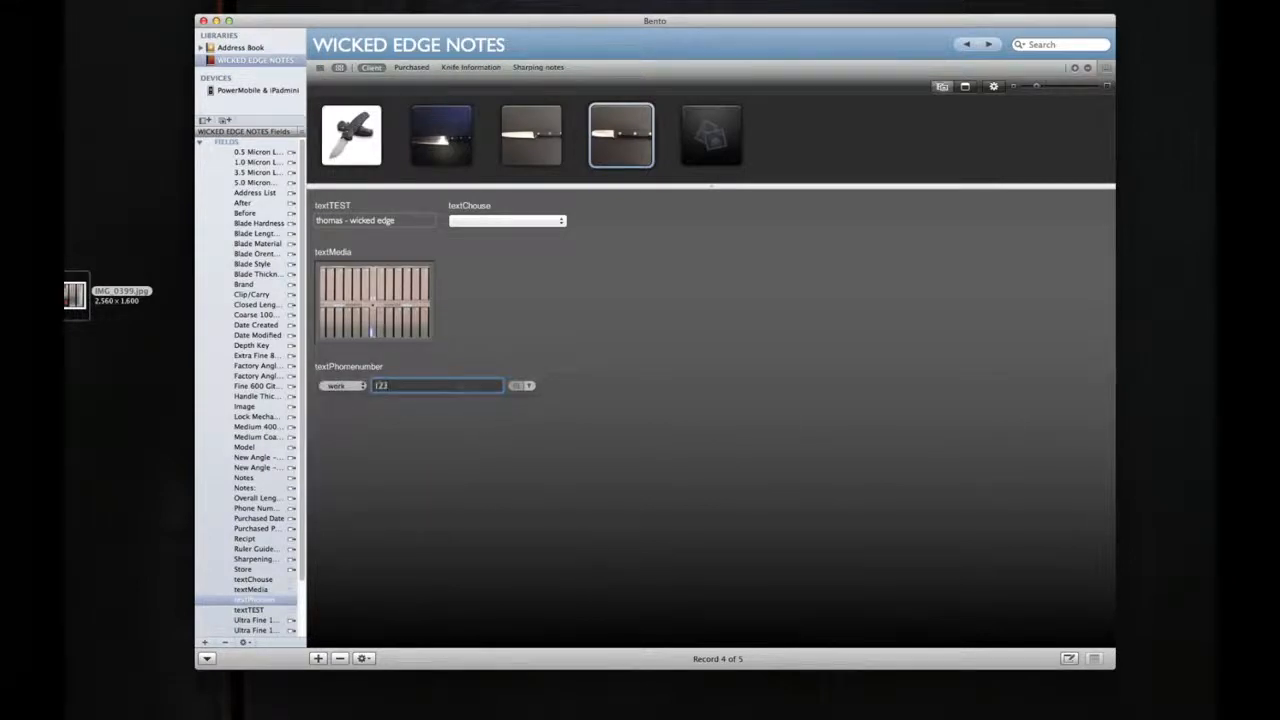
pyautogui.write('-123-1234')
pyautogui.click(497, 433)
pyautogui.click(530, 386)
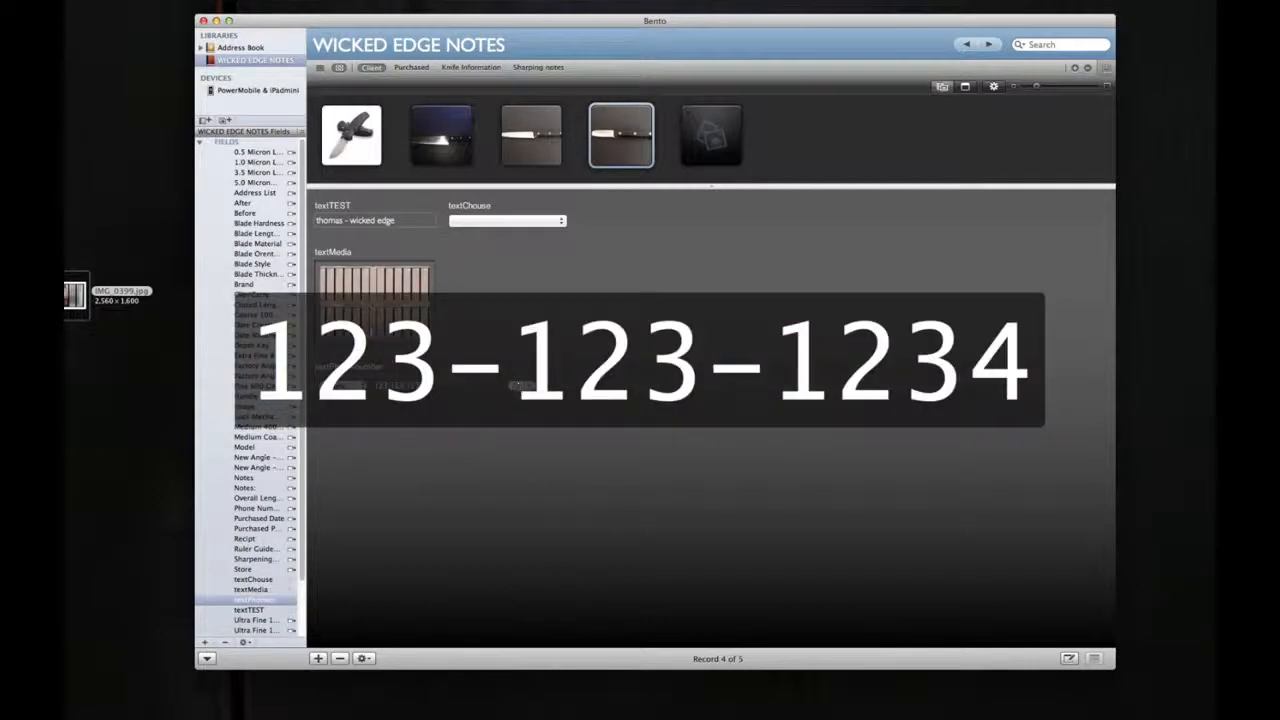
pyautogui.click(826, 309)
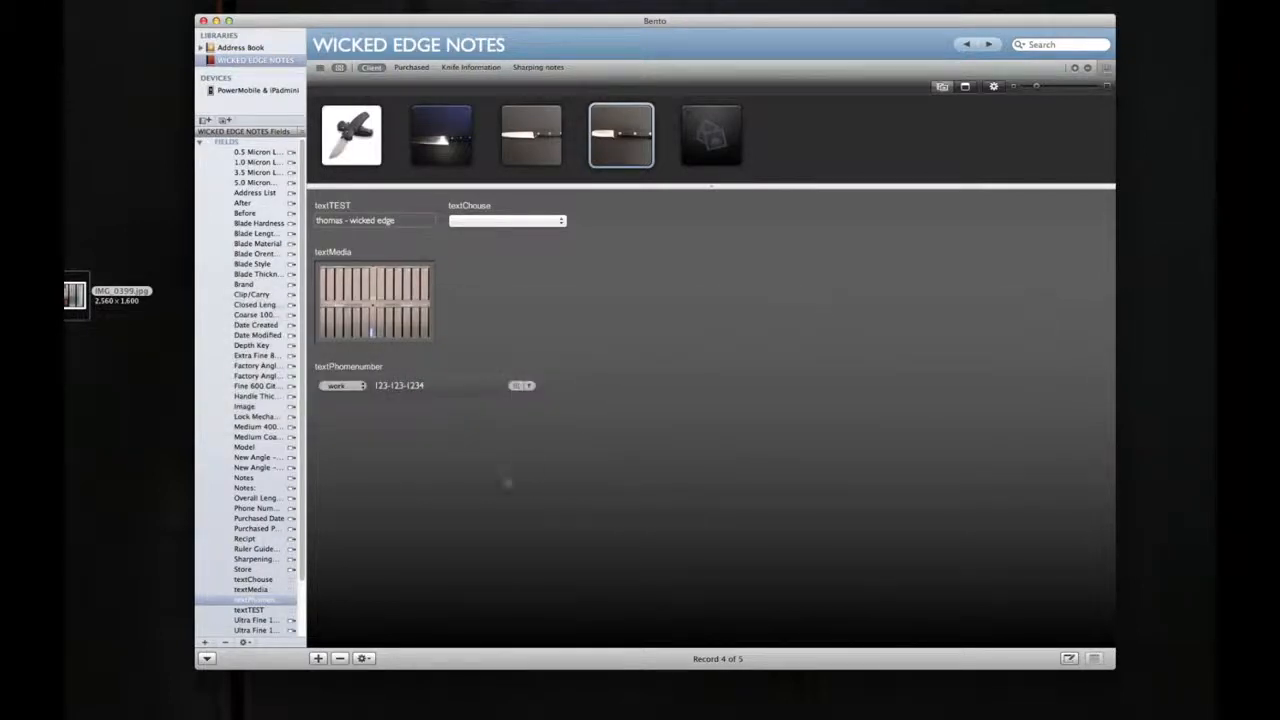
# Step: Show the textPhomenumber value in large type, dismiss it, and view the textChouse choices without picking one
pyautogui.click(516, 386)
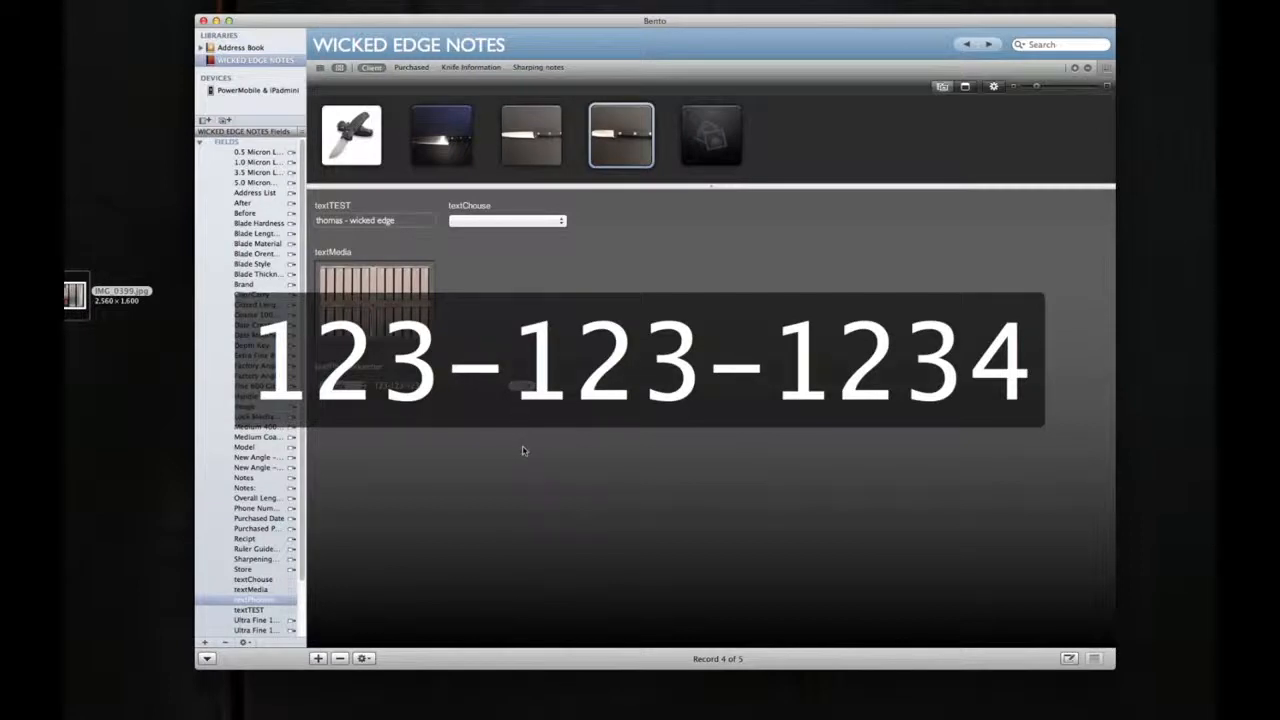
pyautogui.click(550, 392)
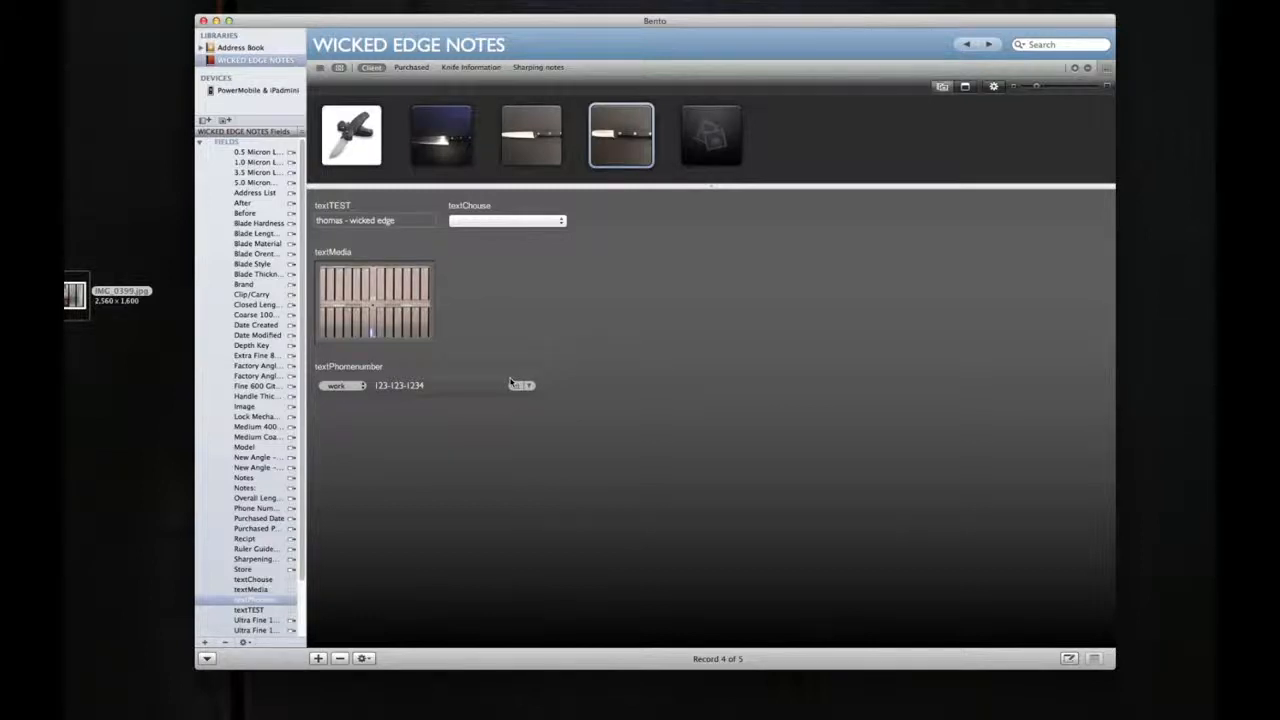
pyautogui.click(561, 222)
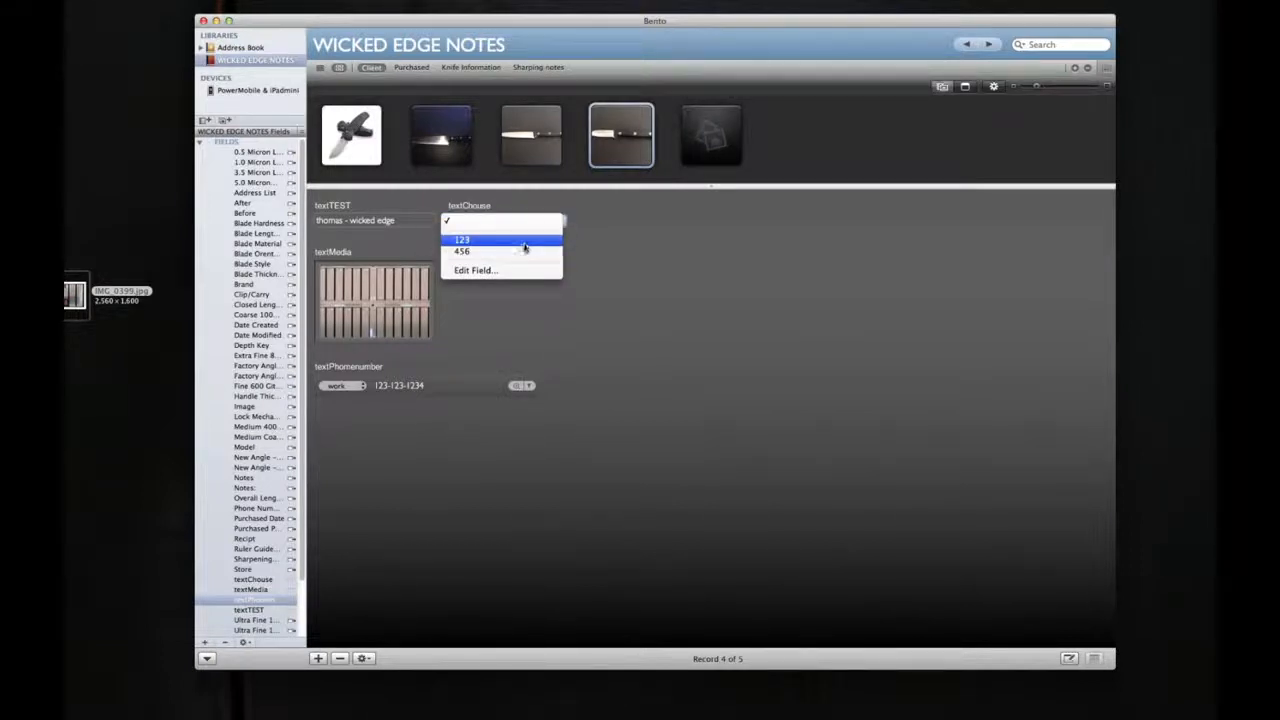
pyautogui.click(532, 346)
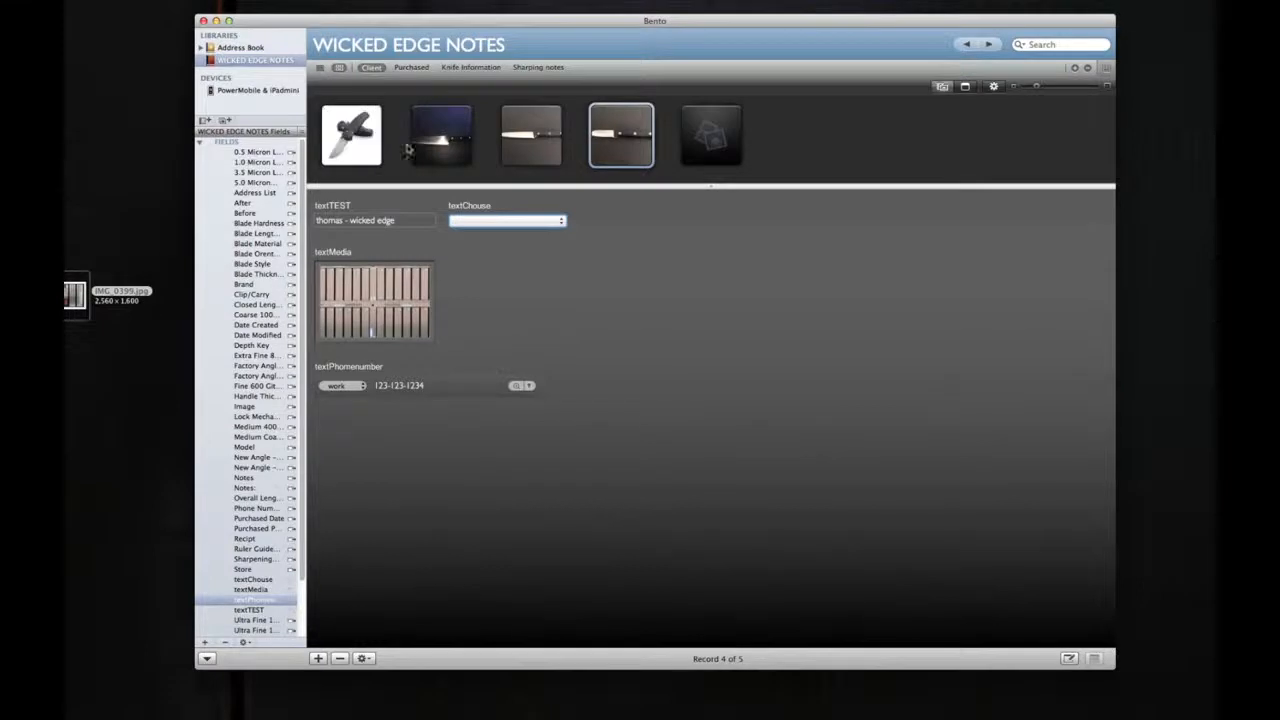
# Step: Extend the record thumbnail area downward to make it taller and enlarge the knife thumbnails
pyautogui.moveTo(709, 186); pyautogui.dragTo(731, 334)
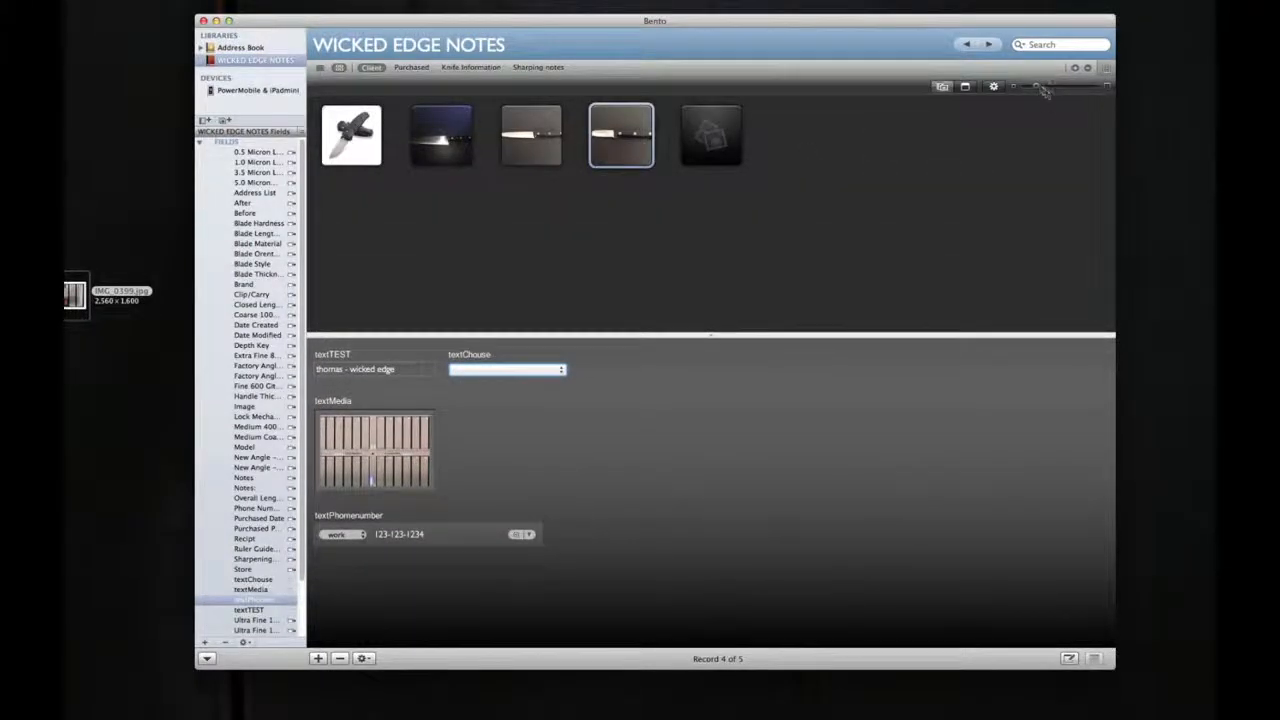
pyautogui.moveTo(1040, 88)
pyautogui.mouseDown()
pyautogui.moveTo(1110, 86)
pyautogui.moveTo(1056, 87)
pyautogui.mouseUp()
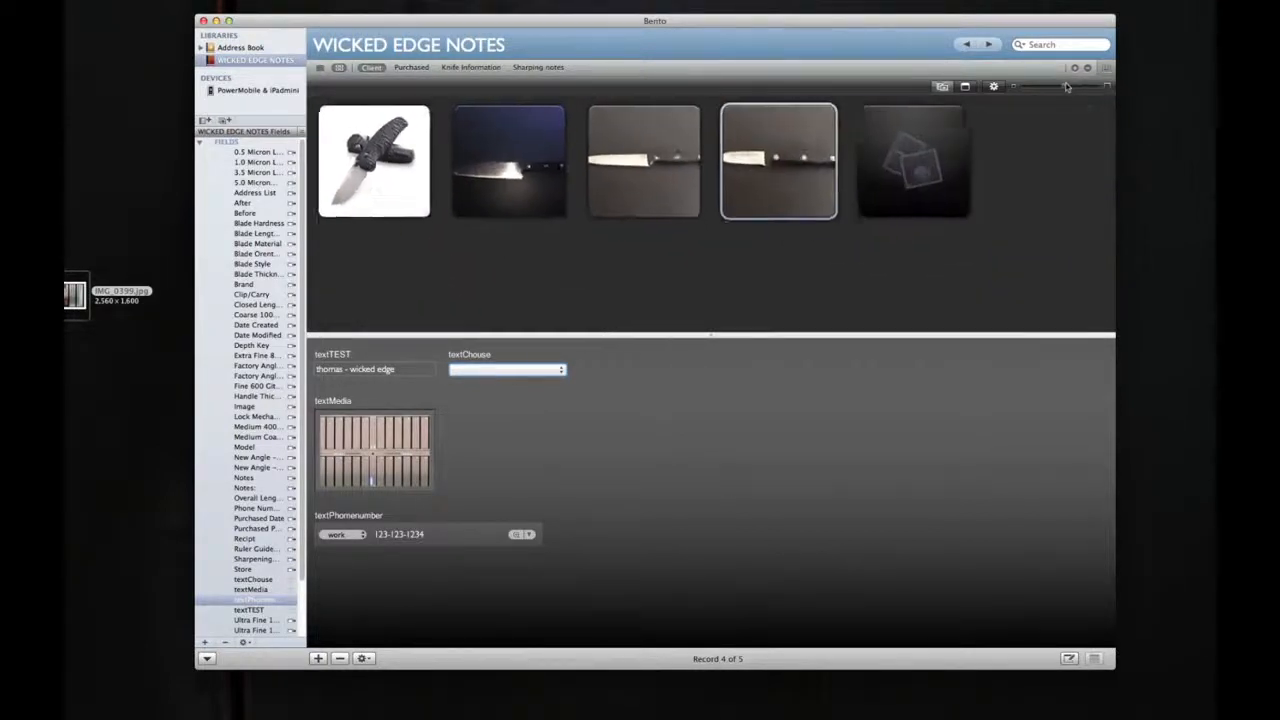
# Step: Display the records as a table, look across its columns, and view the options for the Brand column
pyautogui.click(320, 67)
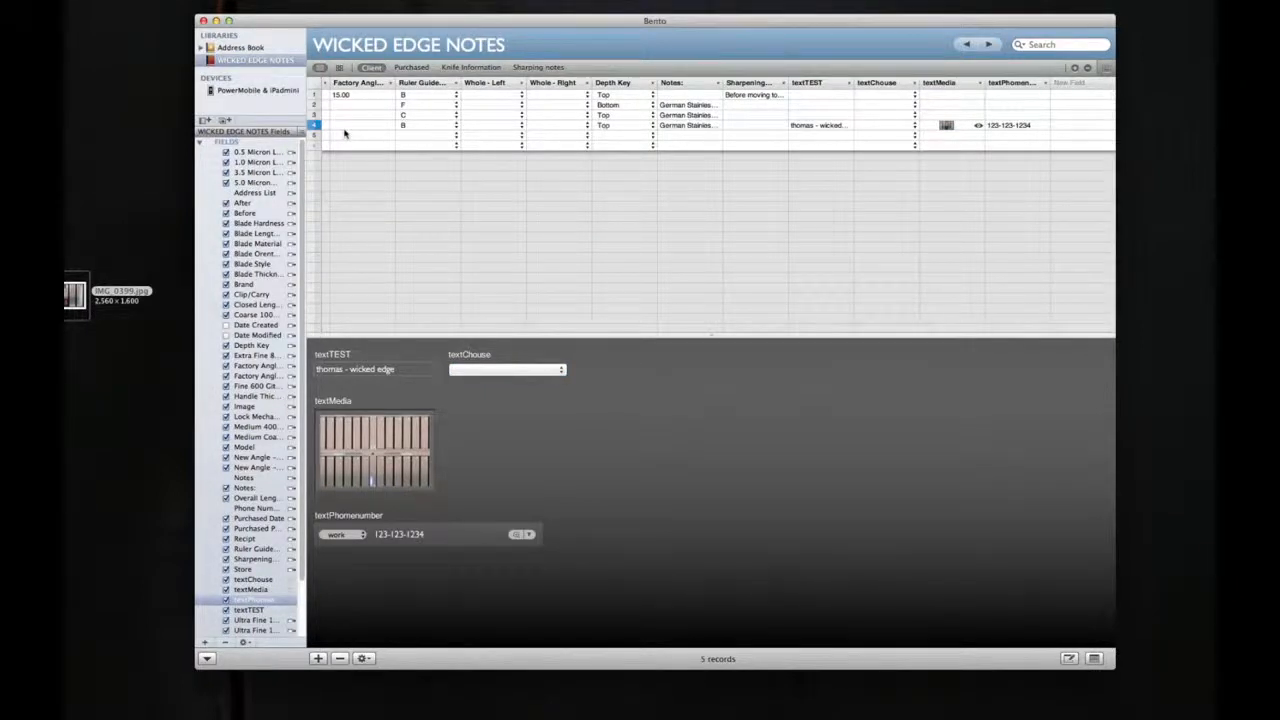
pyautogui.hscroll(15, 345, 132)
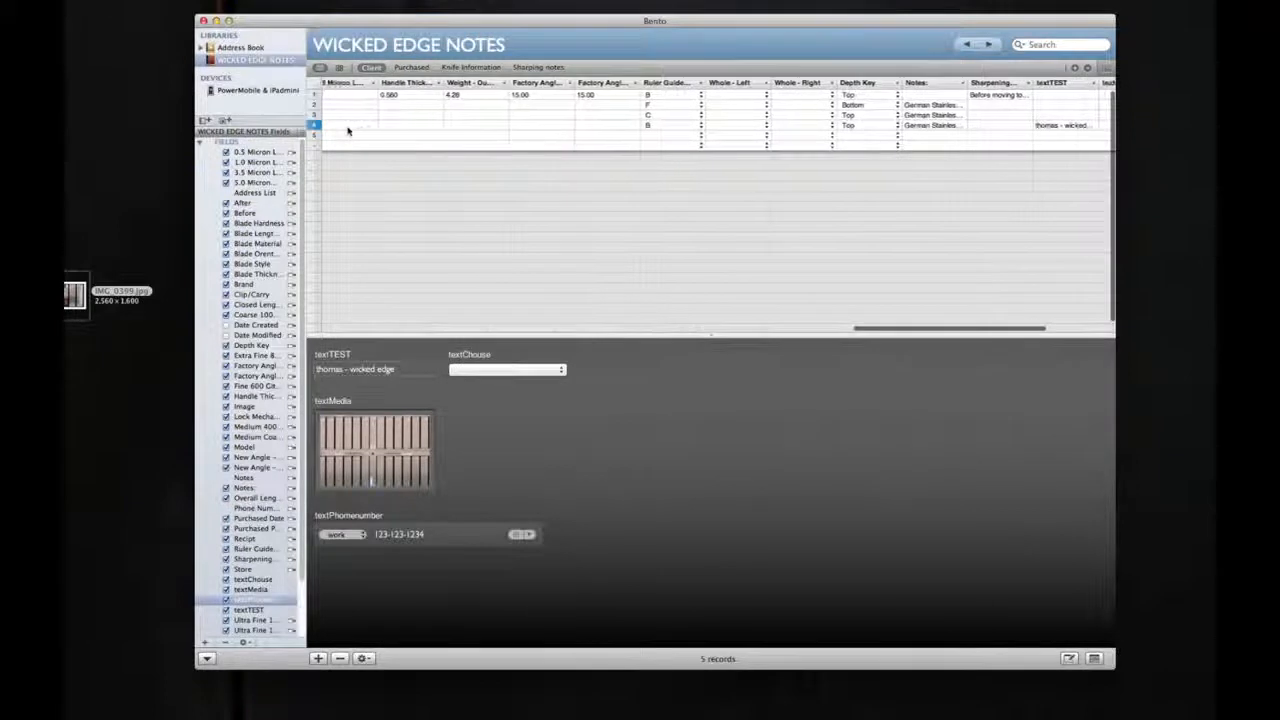
pyautogui.hscroll(-15, 347, 131)
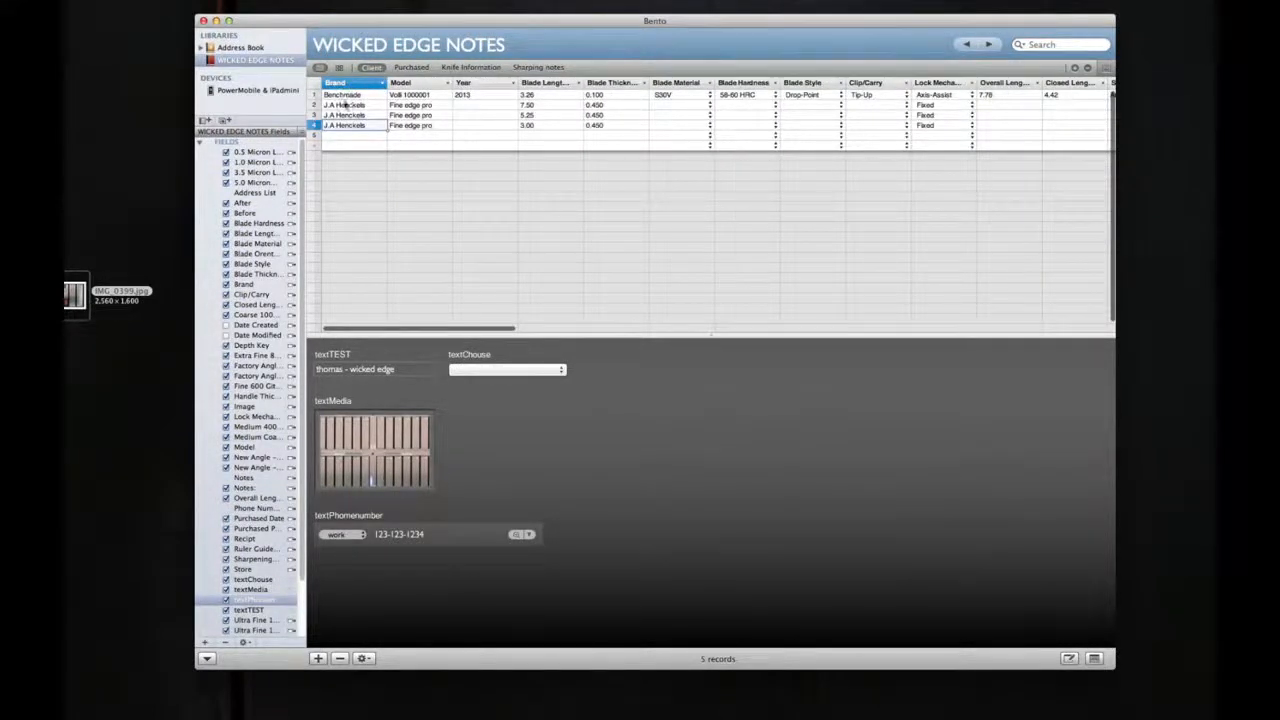
pyautogui.click(382, 85)
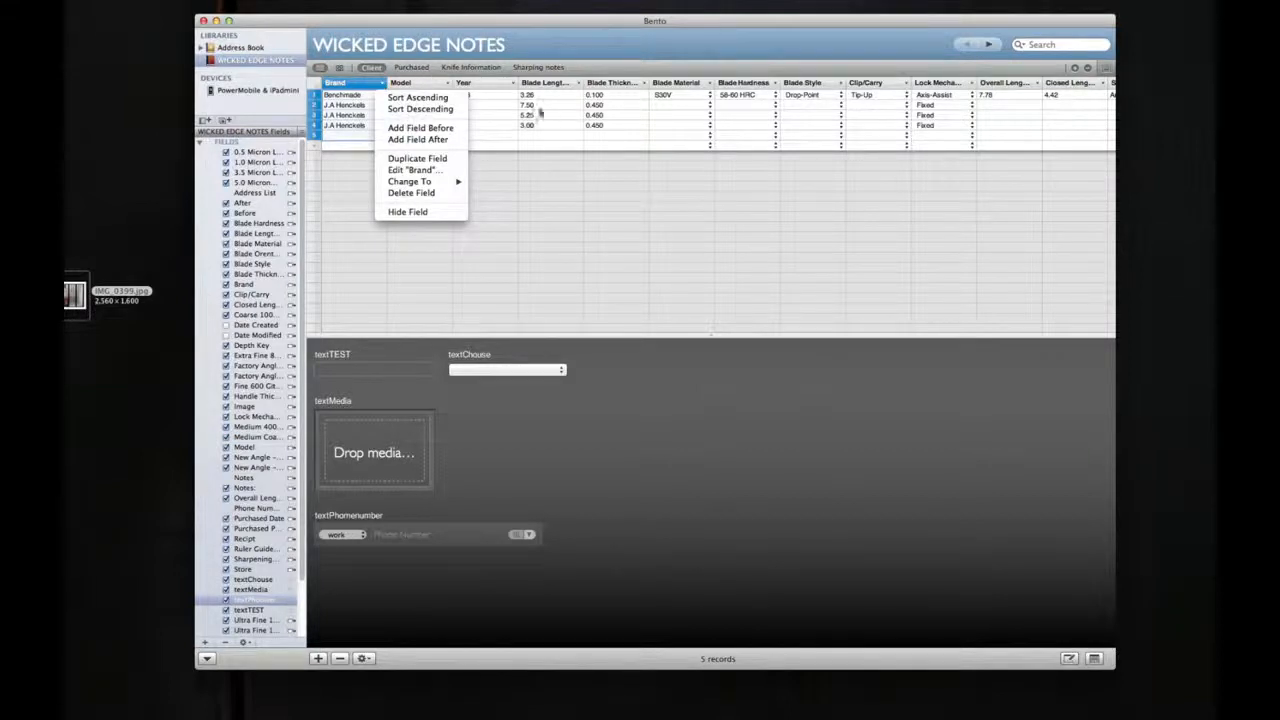
pyautogui.click(510, 155)
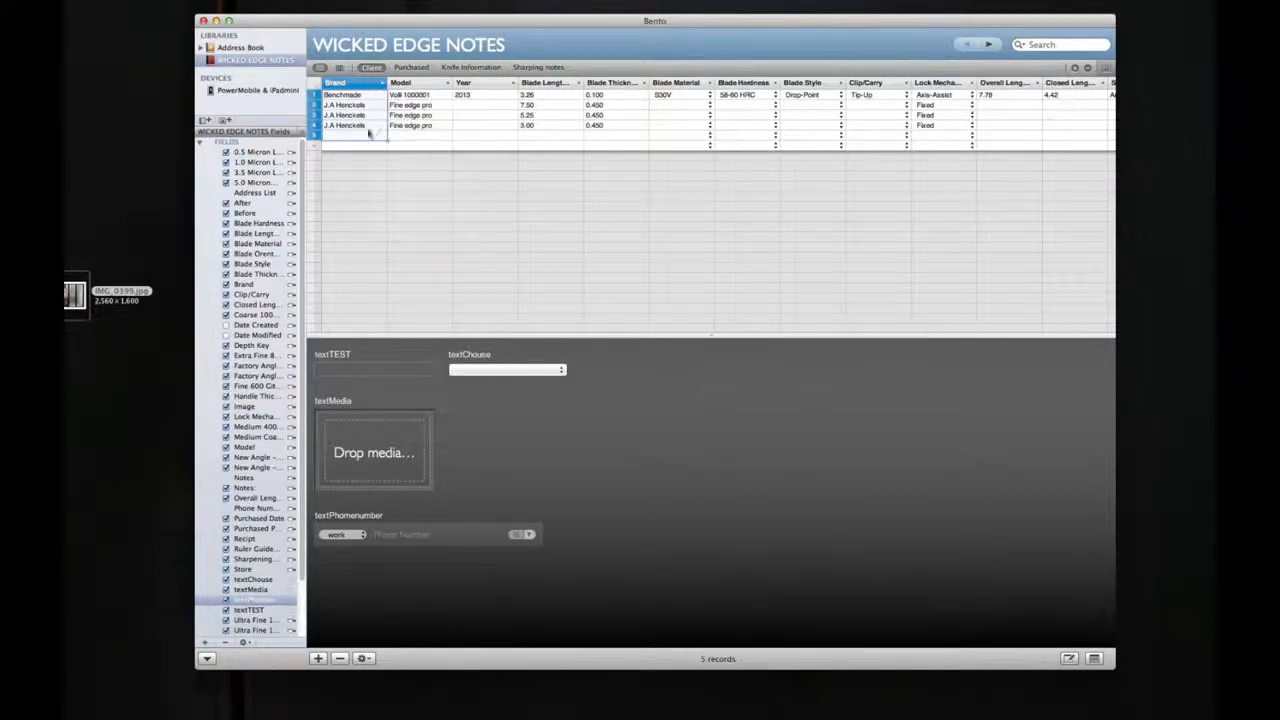
# Step: Return to the thumbnail view of the records, shrink the thumbnails, and reduce the thumbnail area's height to one row
pyautogui.click(340, 67)
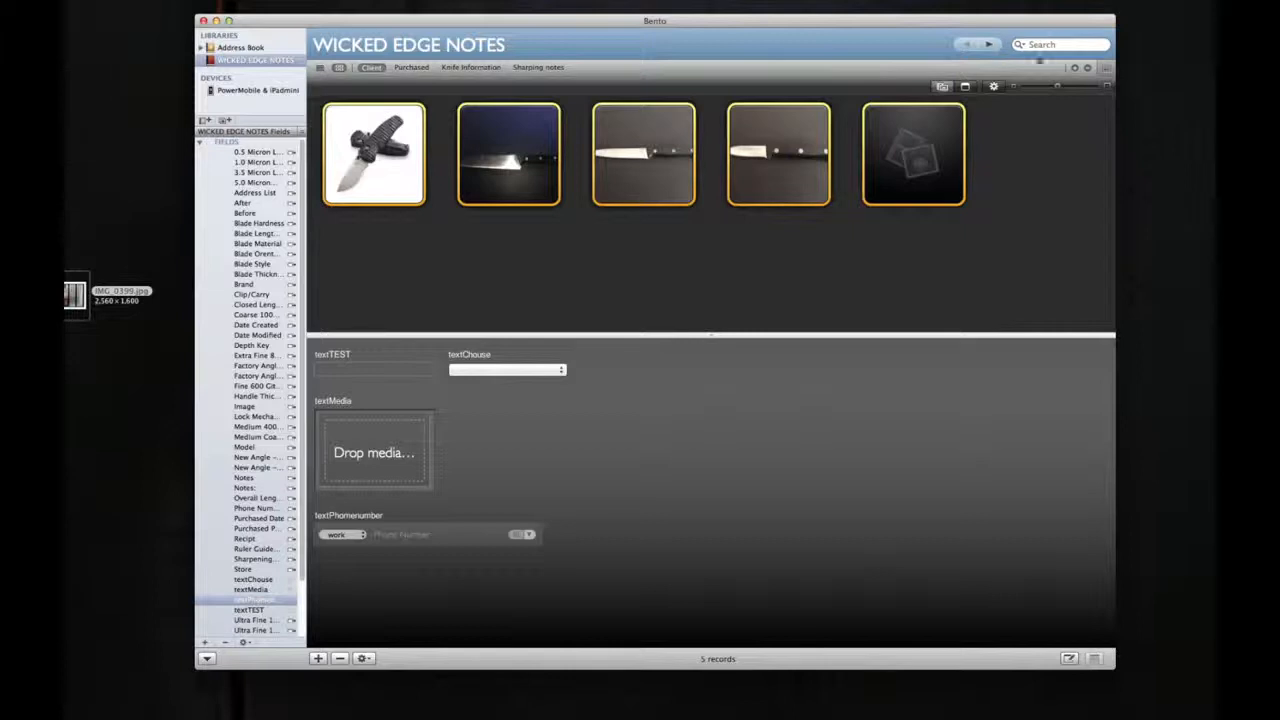
pyautogui.moveTo(1058, 89); pyautogui.dragTo(1035, 90)
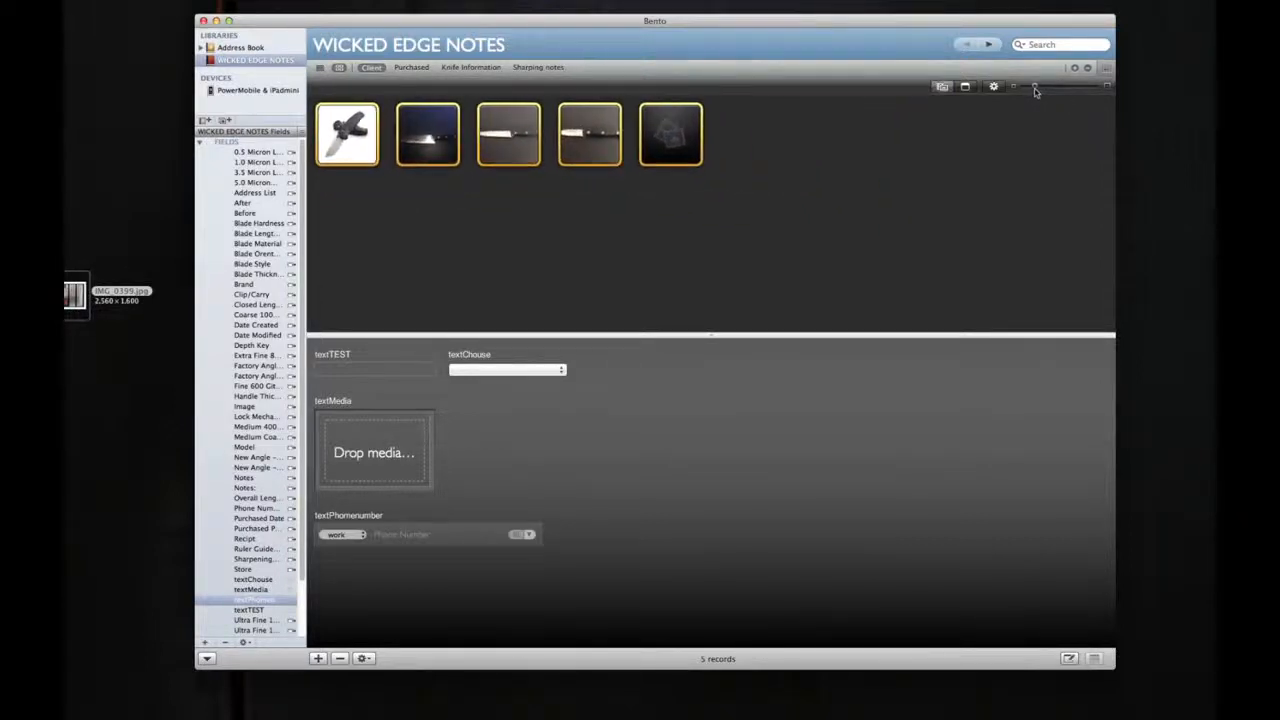
pyautogui.moveTo(714, 336); pyautogui.dragTo(713, 201)
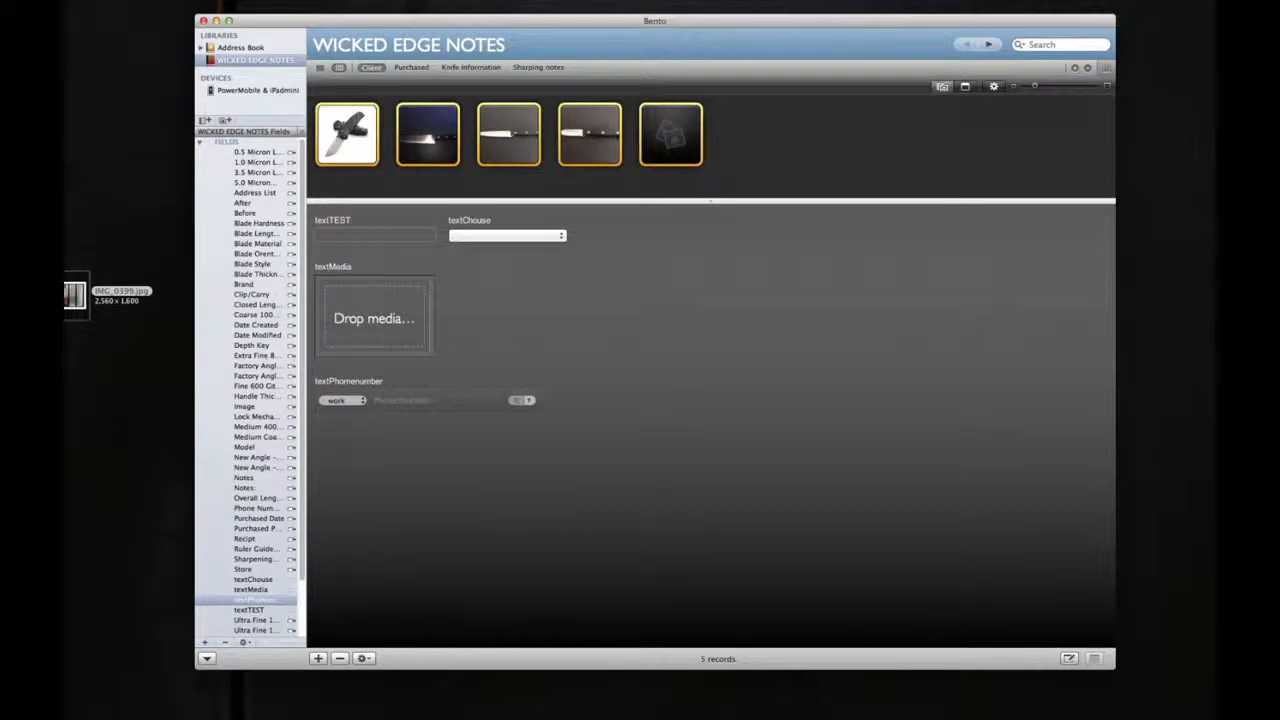
# Step: Remove the textChouse, textPhomenumber, textMedia and textTEST fields from the Client form
pyautogui.click(390, 285)
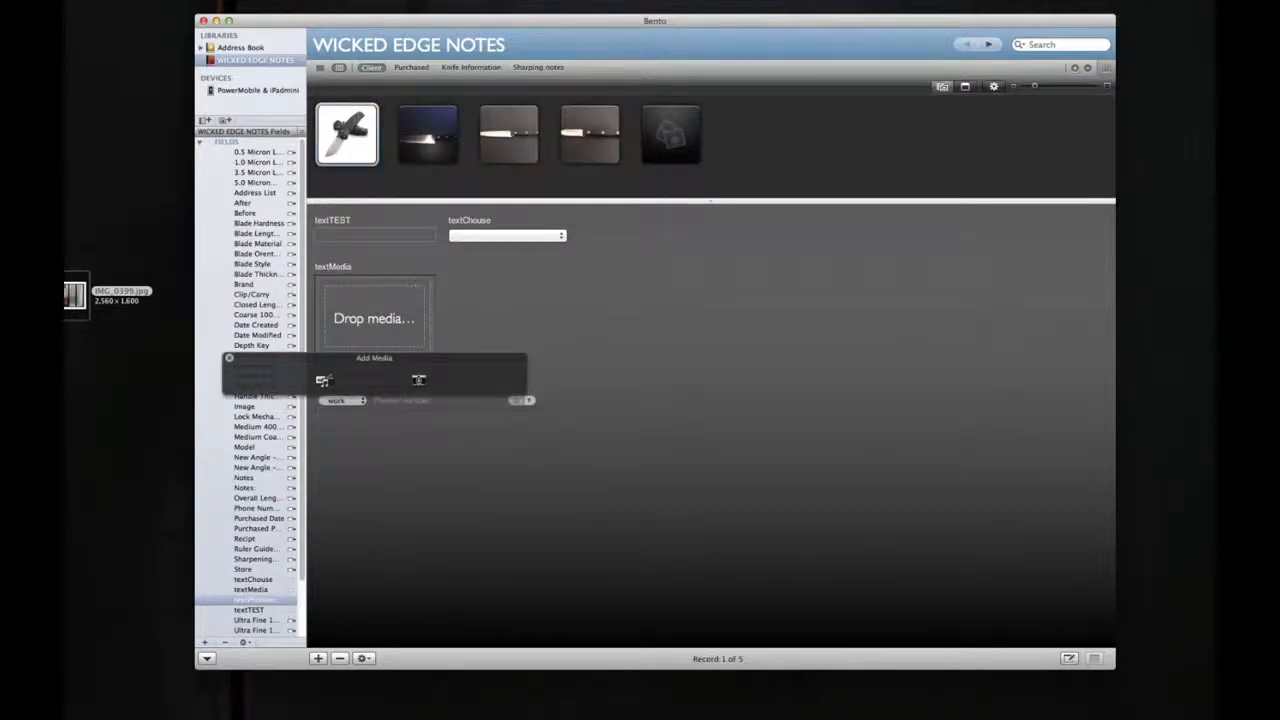
pyautogui.click(520, 279)
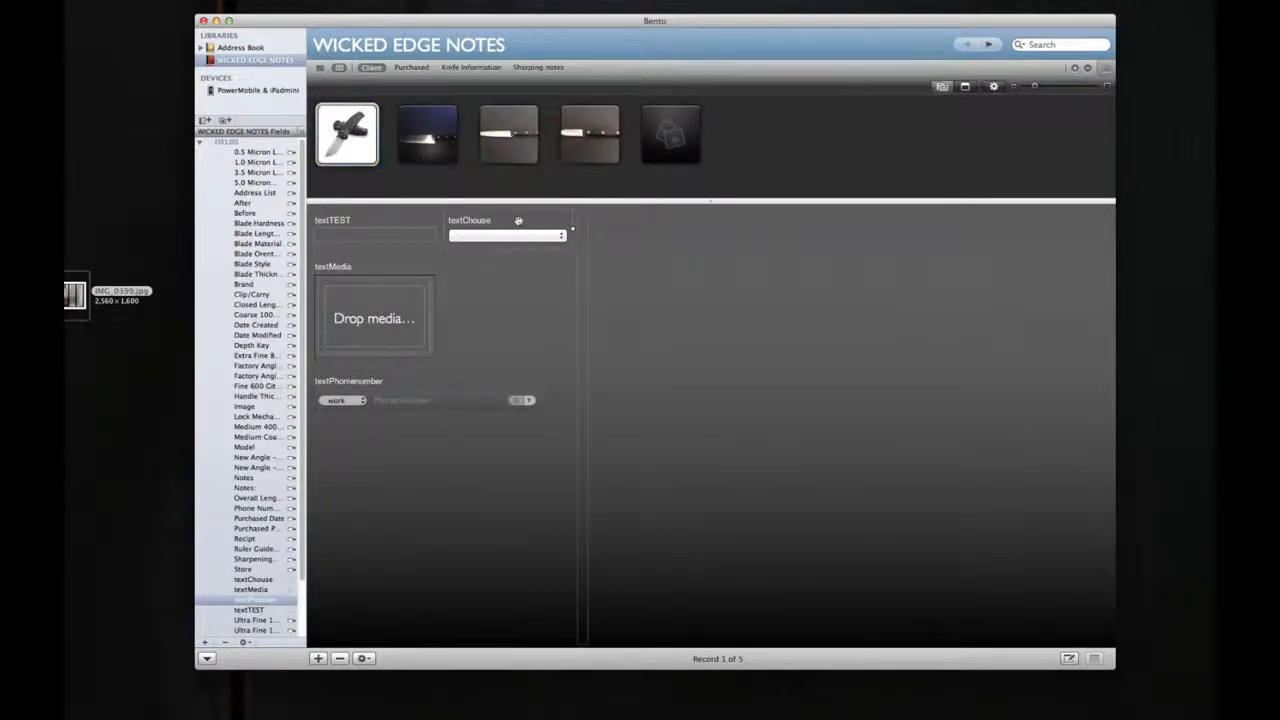
pyautogui.press('Delete')
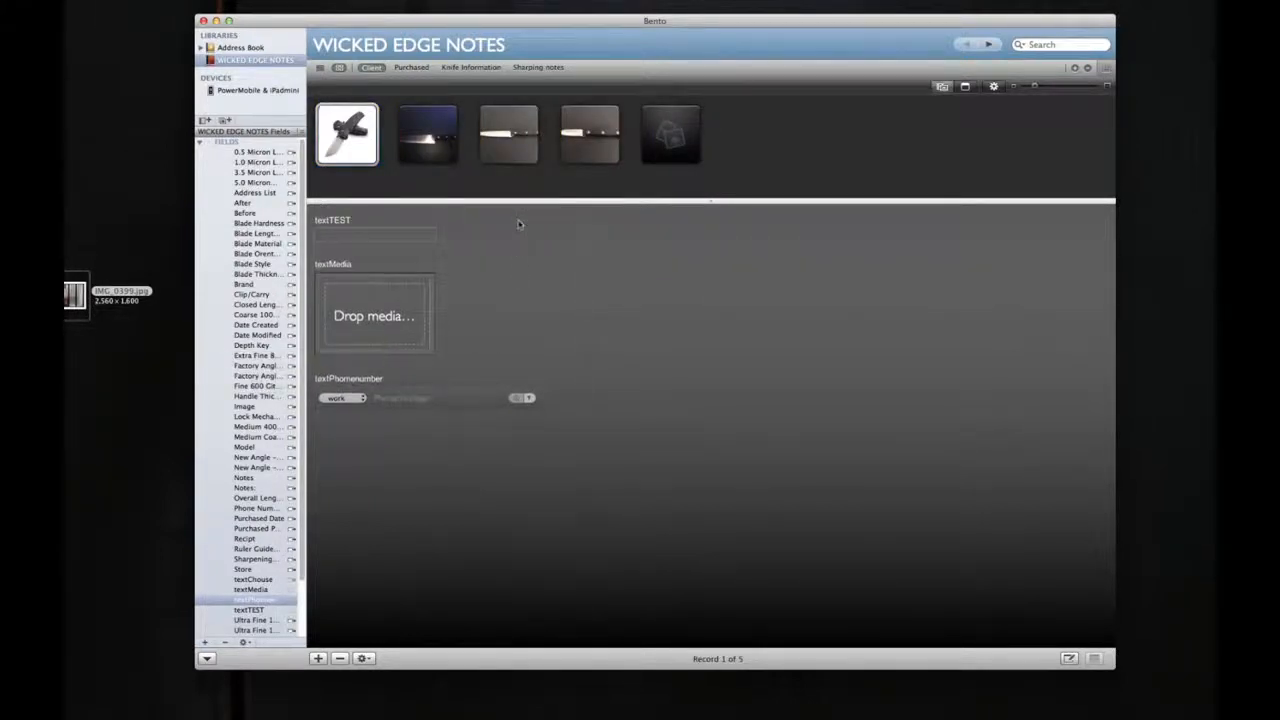
pyautogui.click(461, 398)
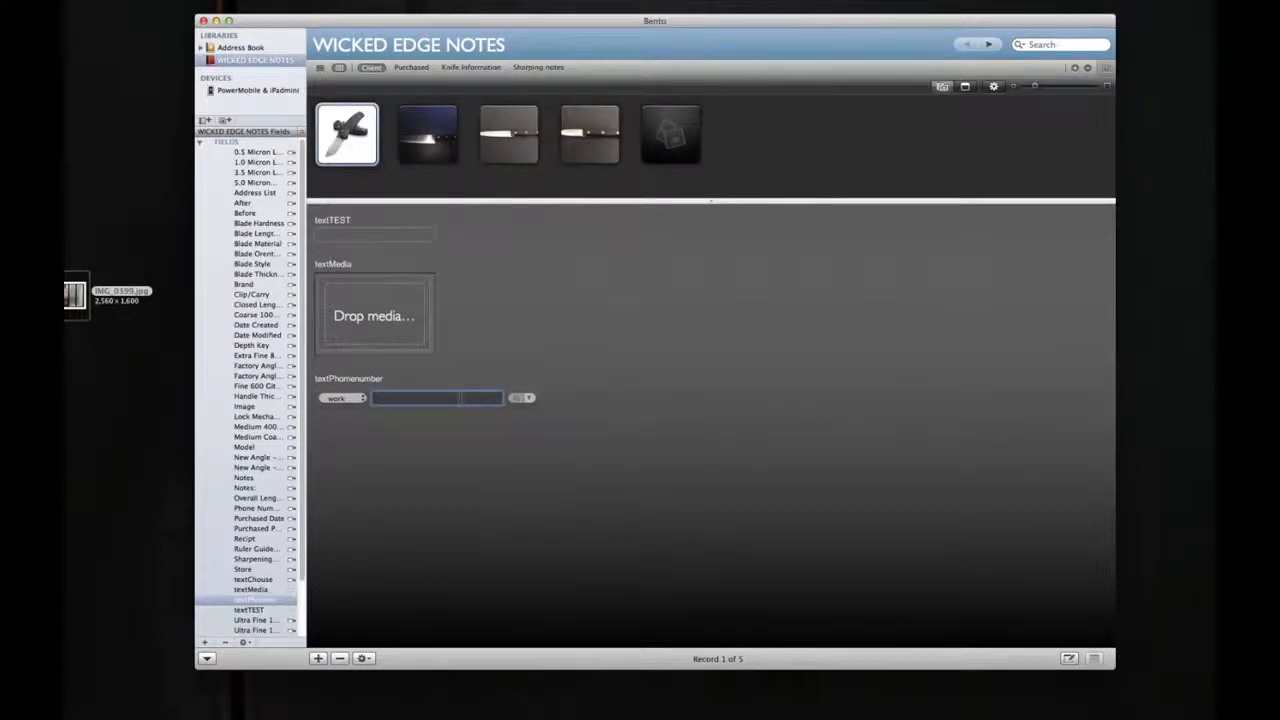
pyautogui.click(497, 387)
pyautogui.press('Delete')
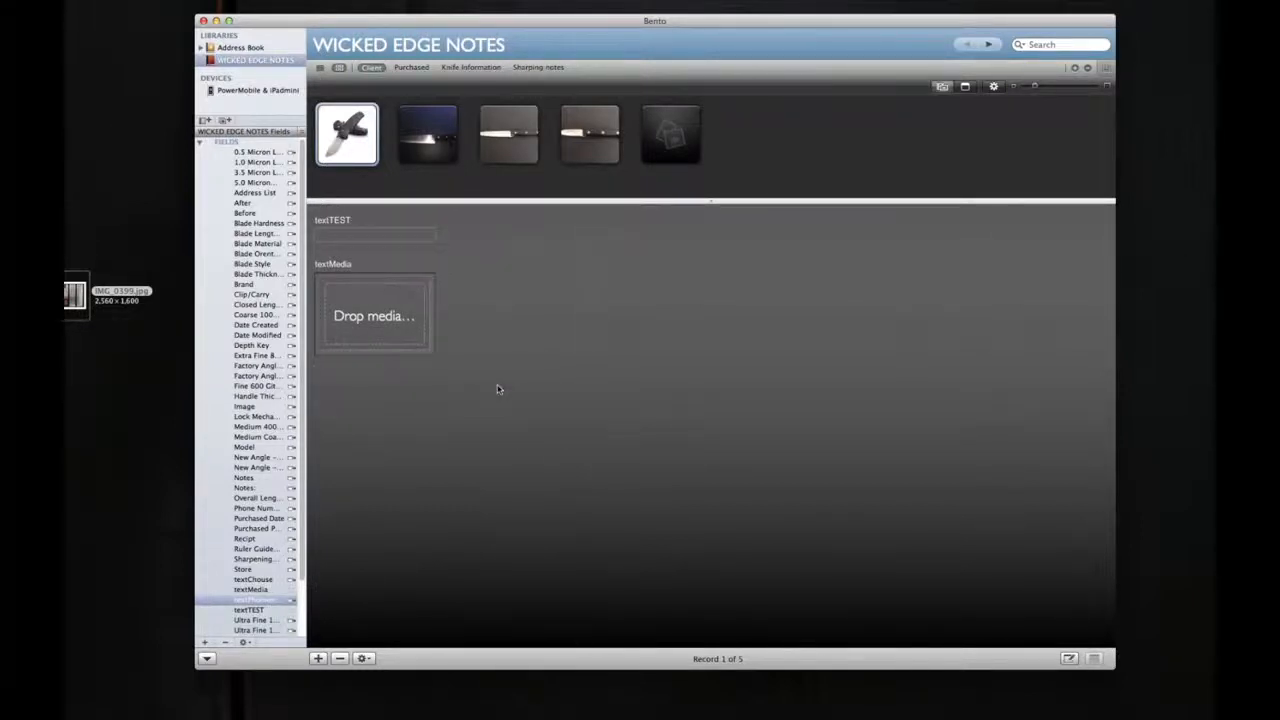
pyautogui.click(432, 268)
pyautogui.press('Delete')
pyautogui.click(434, 231)
pyautogui.press('Delete')
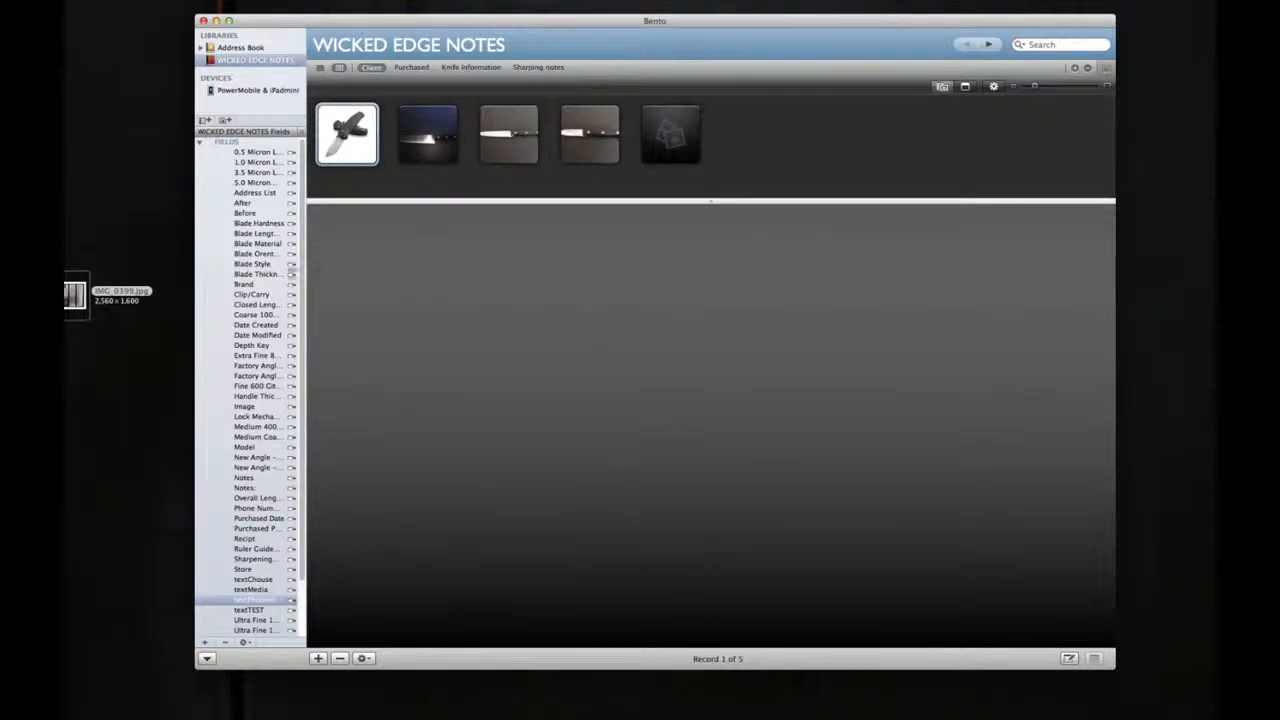
# Step: Delete the textChouse, textMedia, textPhomenumber and textTEST fields and their data from the WICKED EDGE NOTES library
pyautogui.scroll(-3, 262, 288)
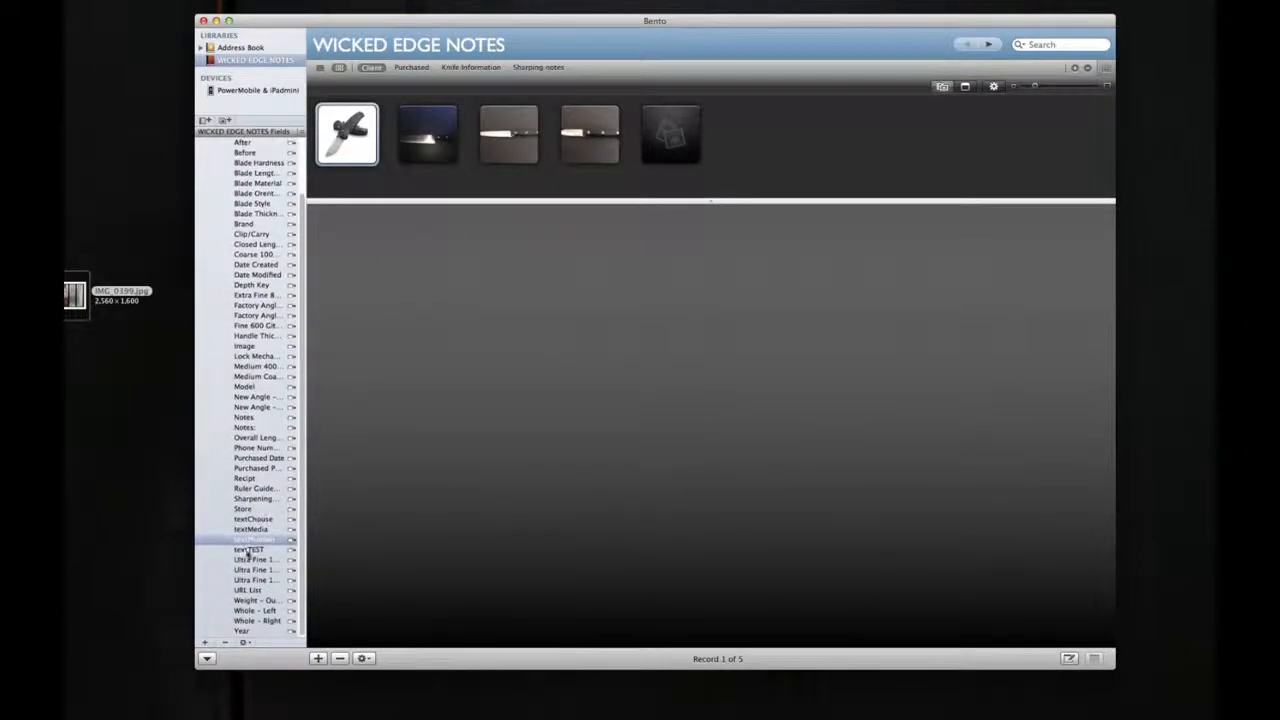
pyautogui.click(262, 519)
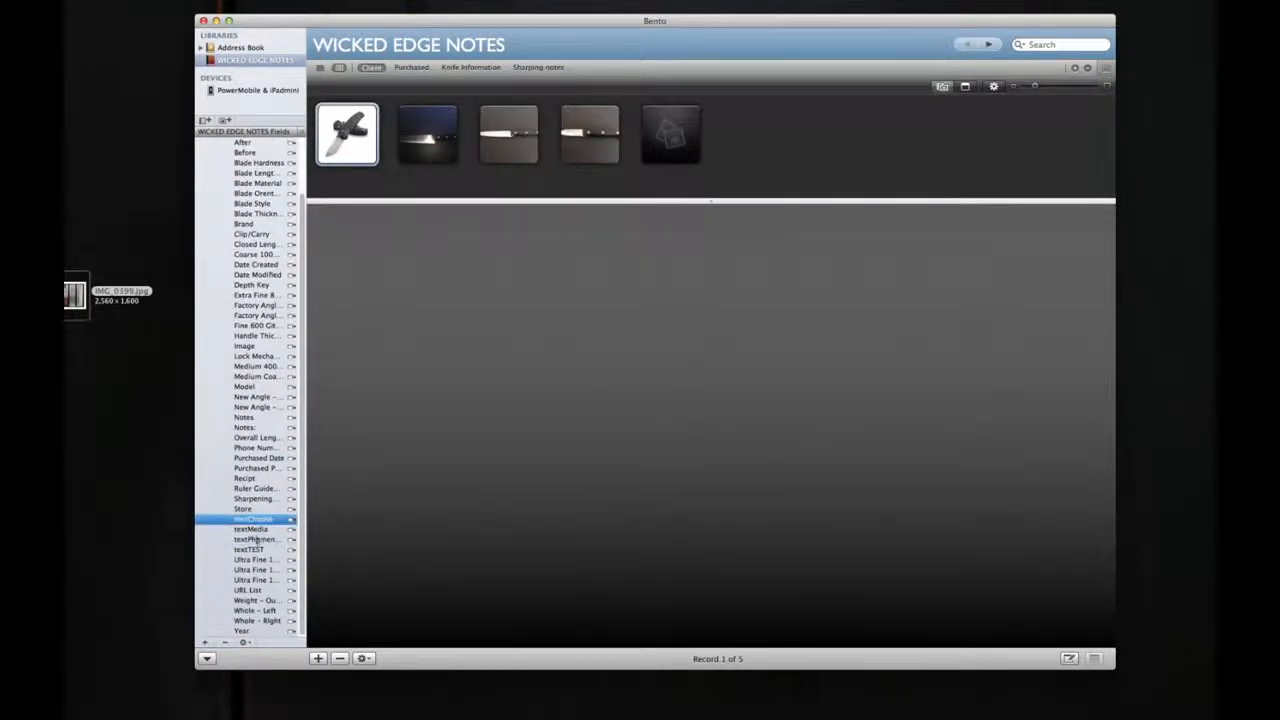
pyautogui.keyDown('shift'); pyautogui.click(250, 550); pyautogui.keyUp('shift')
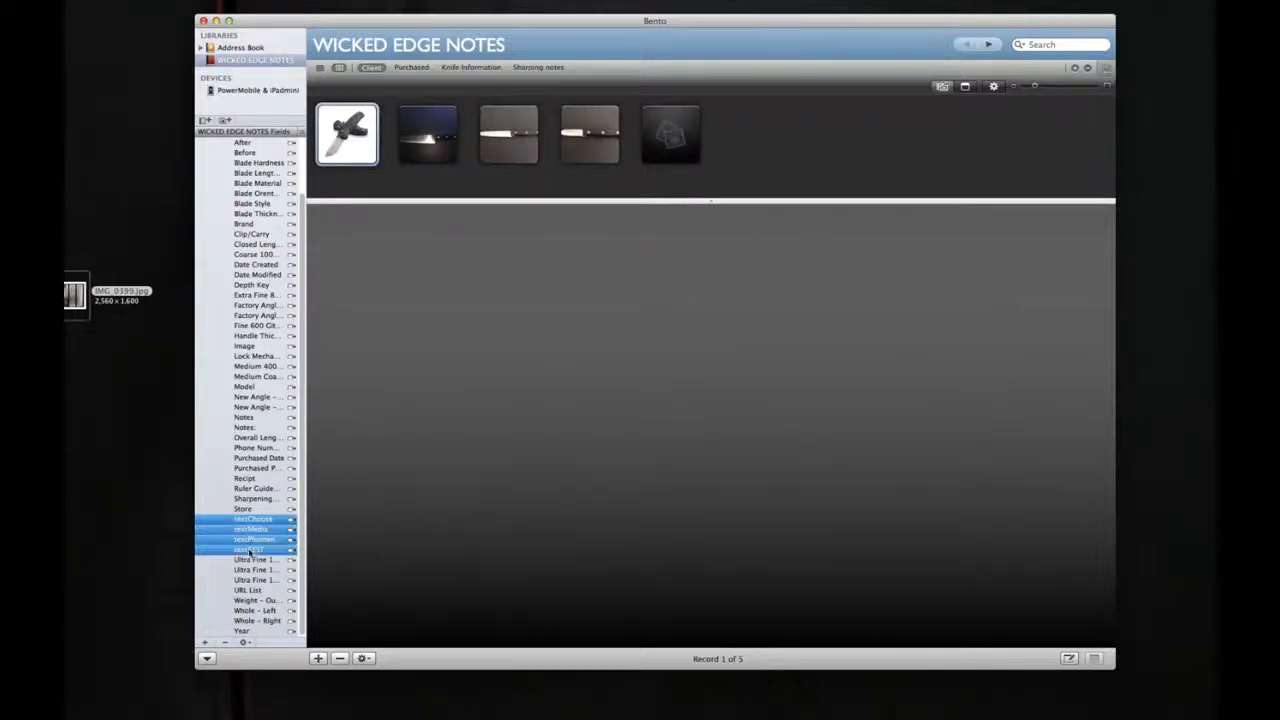
pyautogui.press('Delete')
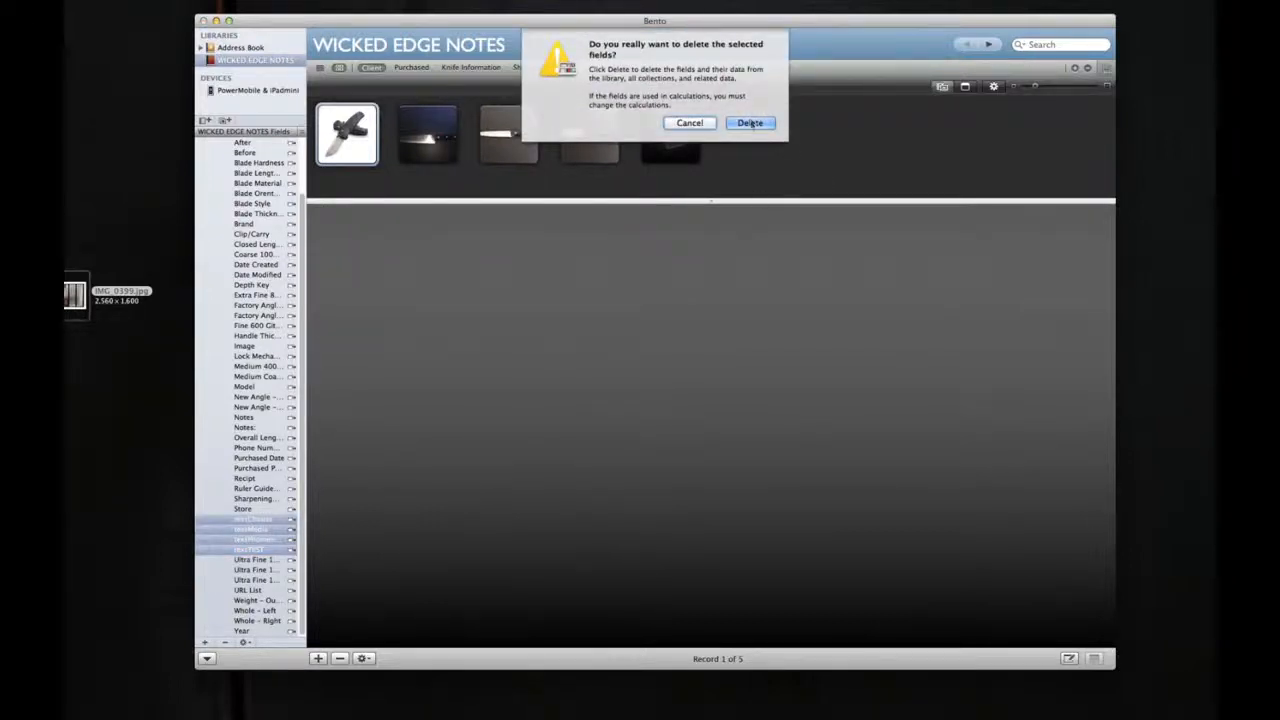
pyautogui.click(751, 123)
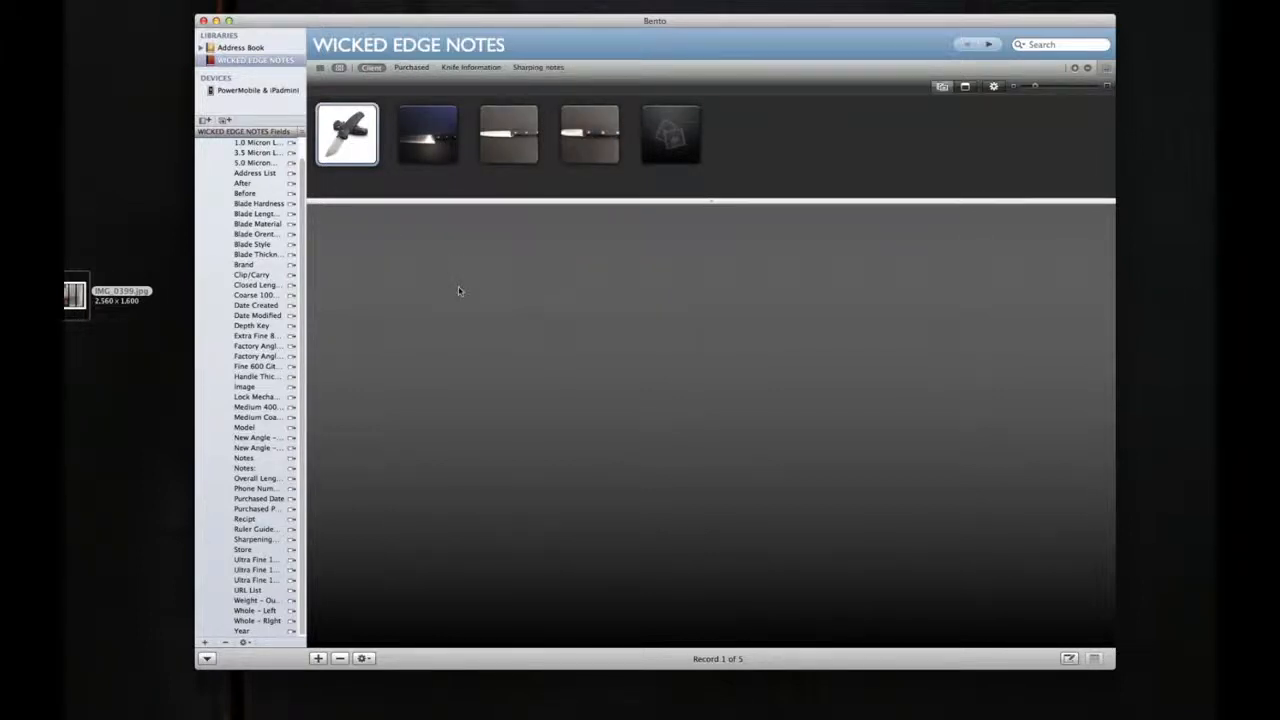
# Step: Open the Knife Information form and look through the knife records one after another
pyautogui.click(474, 67)
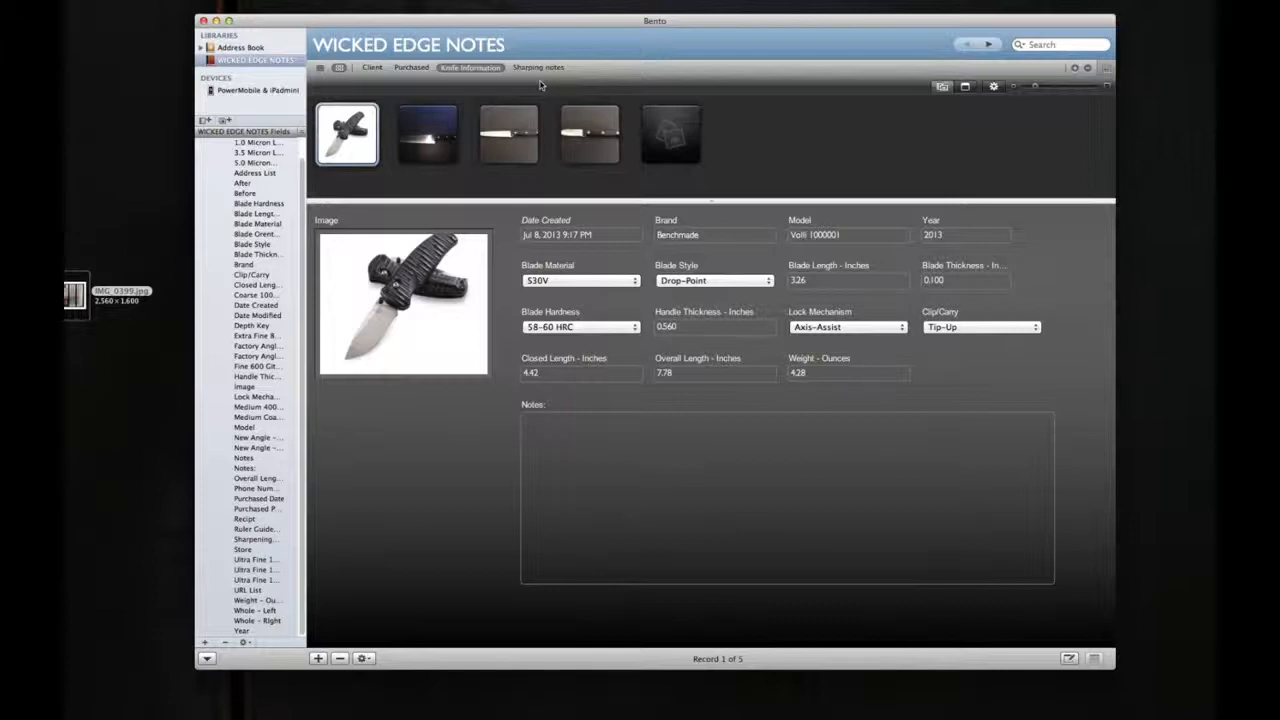
pyautogui.click(440, 132)
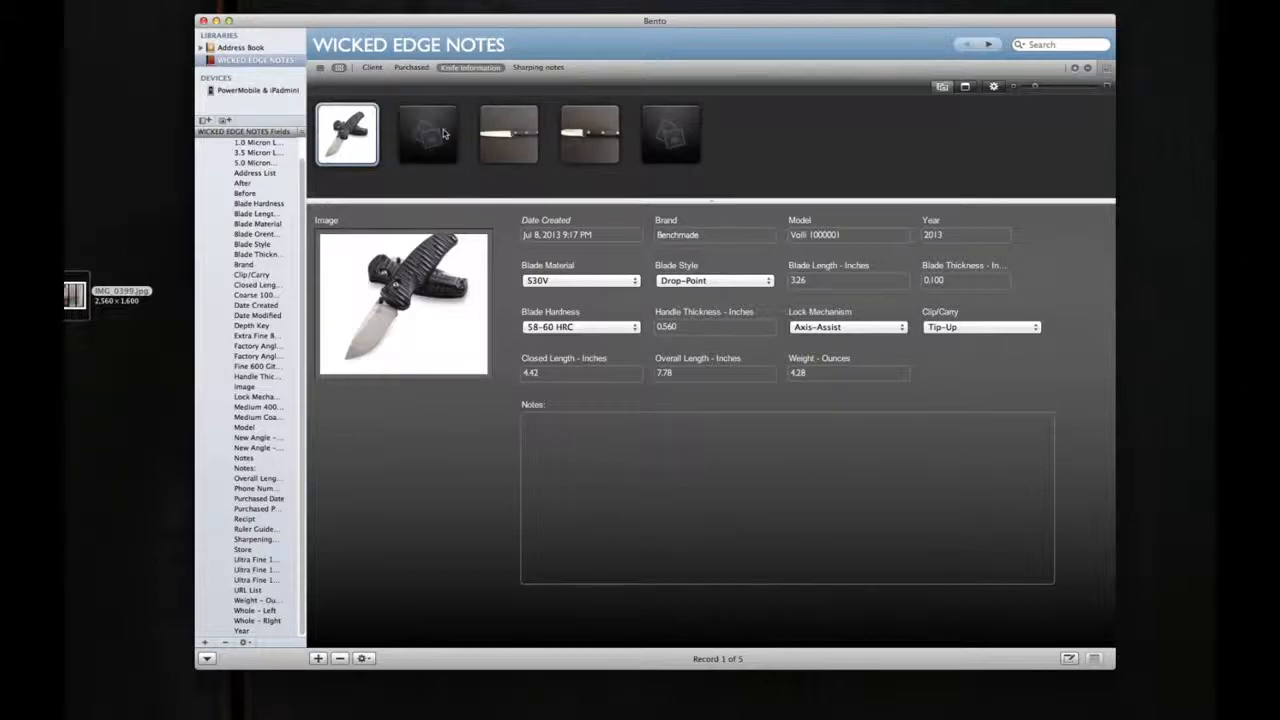
pyautogui.click(524, 130)
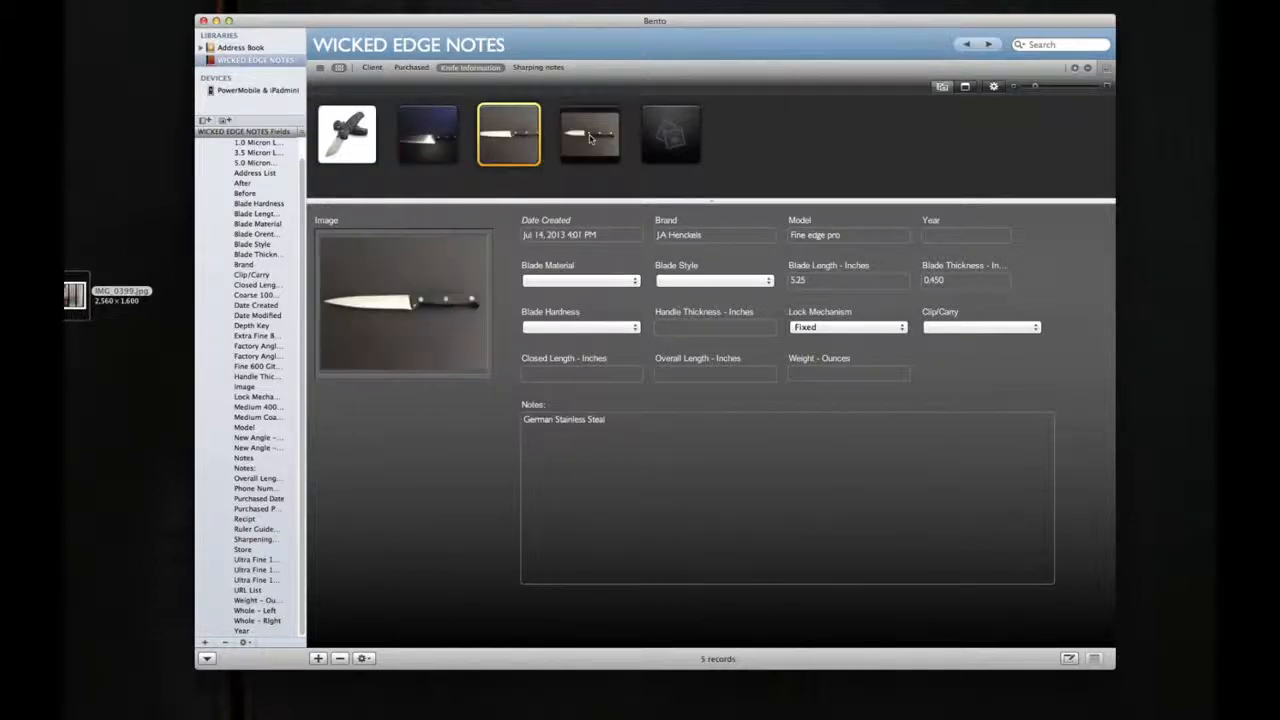
pyautogui.click(596, 134)
# Step: Delete the blank record that has no picture at the end of the knife records
pyautogui.click(684, 137)
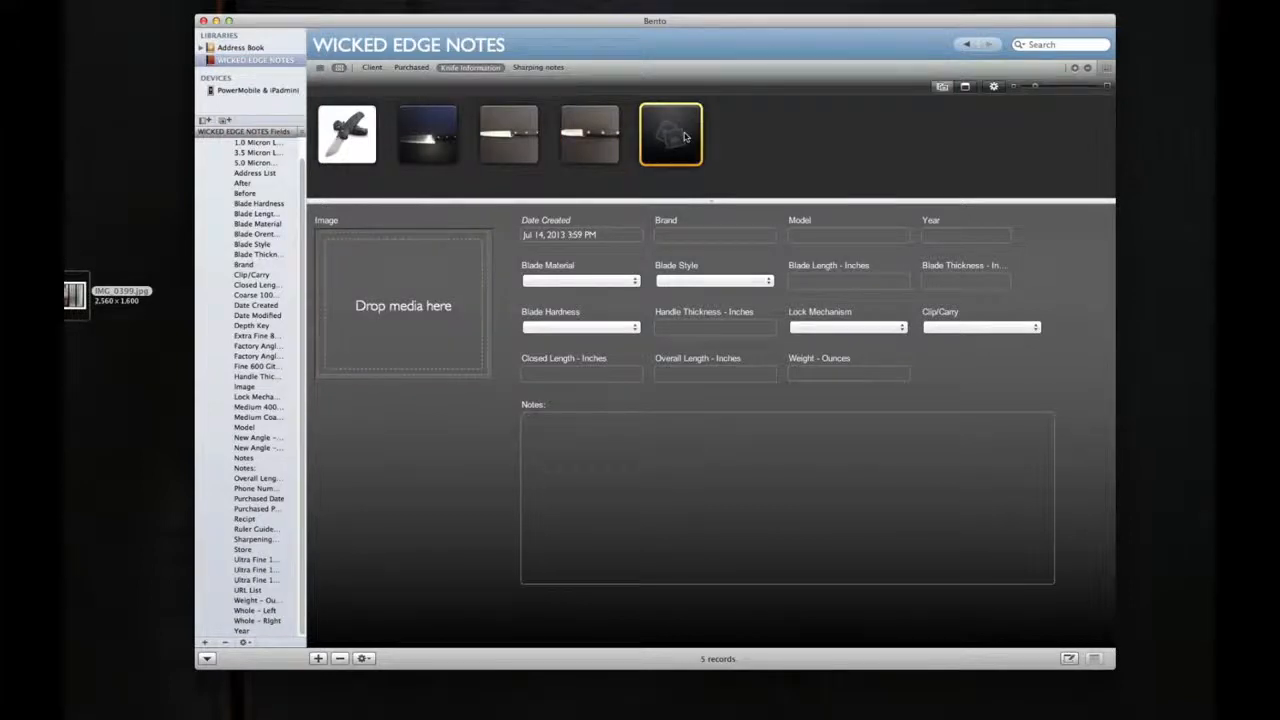
pyautogui.rightClick(686, 137)
pyautogui.click(786, 100)
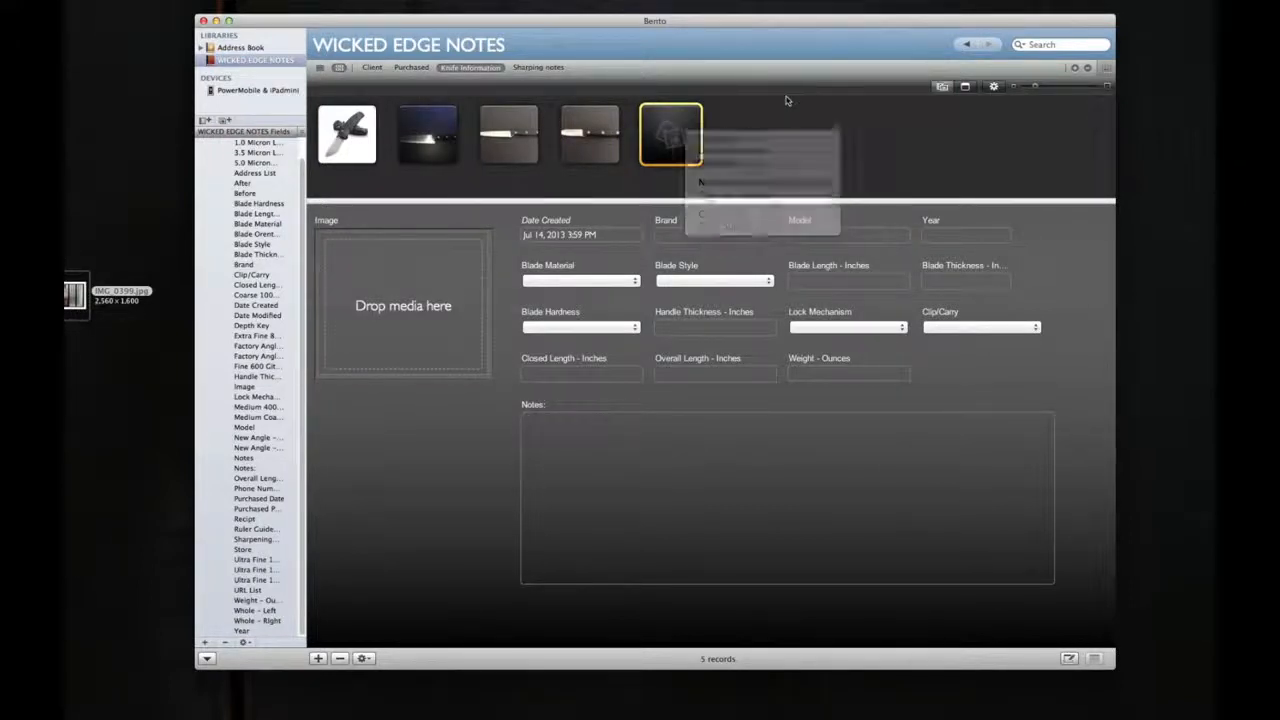
pyautogui.press('Delete')
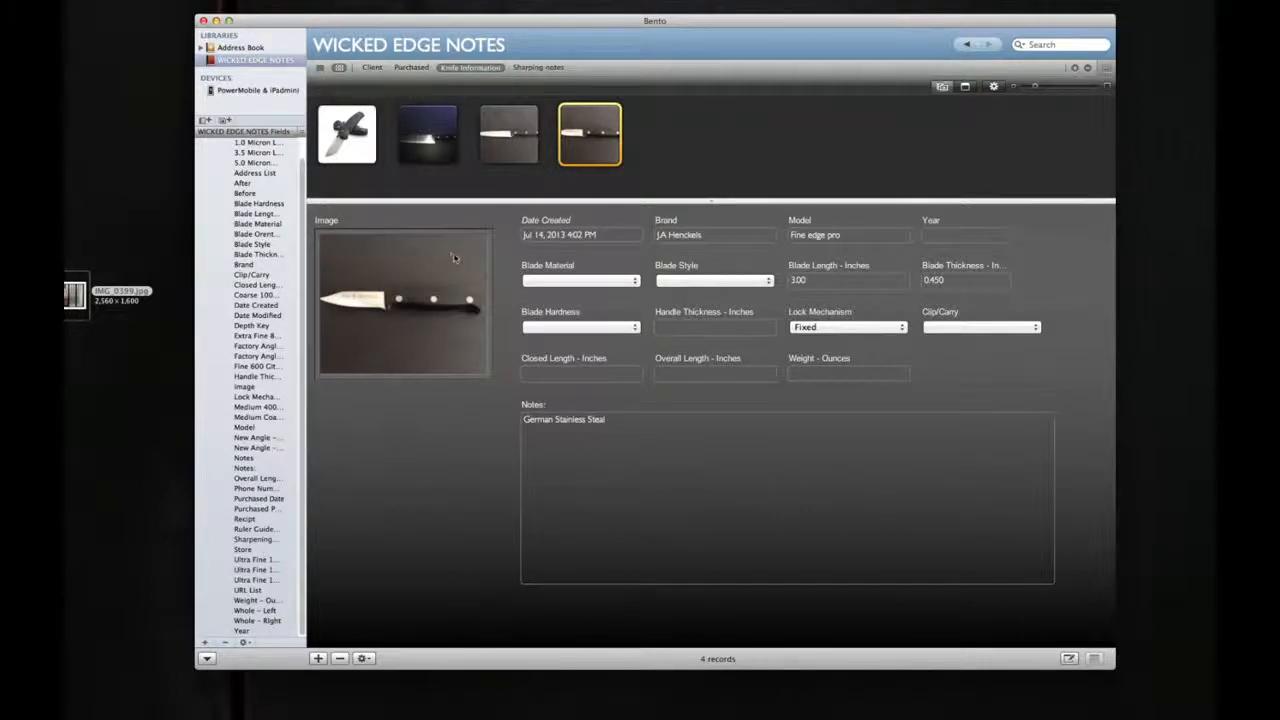
# Step: Switch from the Knife Information form back to the Client form
pyautogui.click(383, 72)
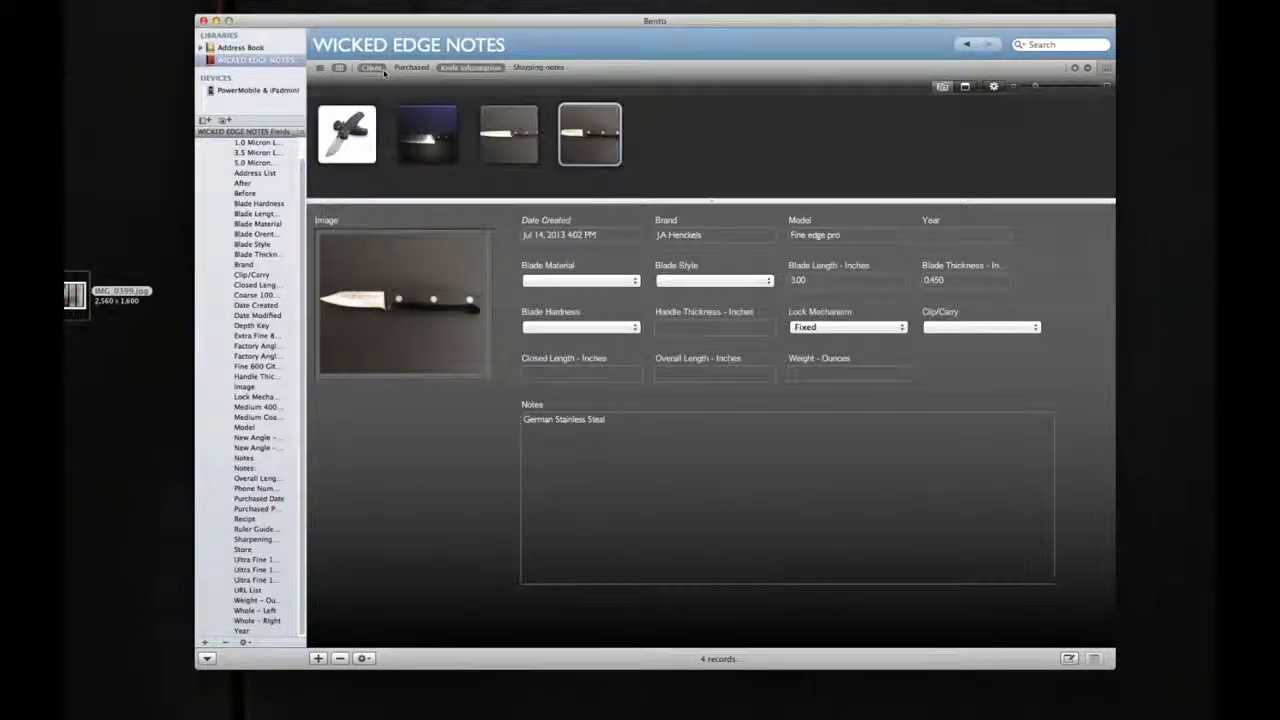
pyautogui.doubleClick(383, 72)
pyautogui.click(683, 76)
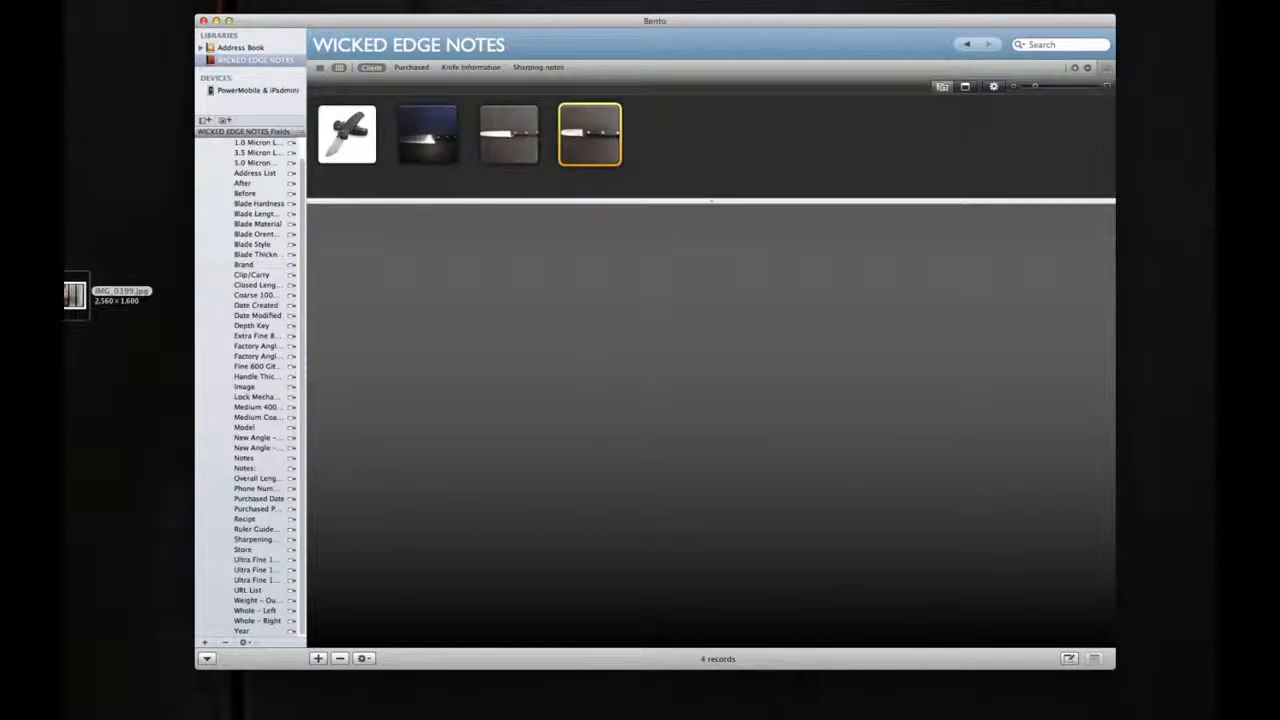
# Step: View the Template export options for the WICKED EDGE NOTES library and cancel the export
pyautogui.click(108, 0)
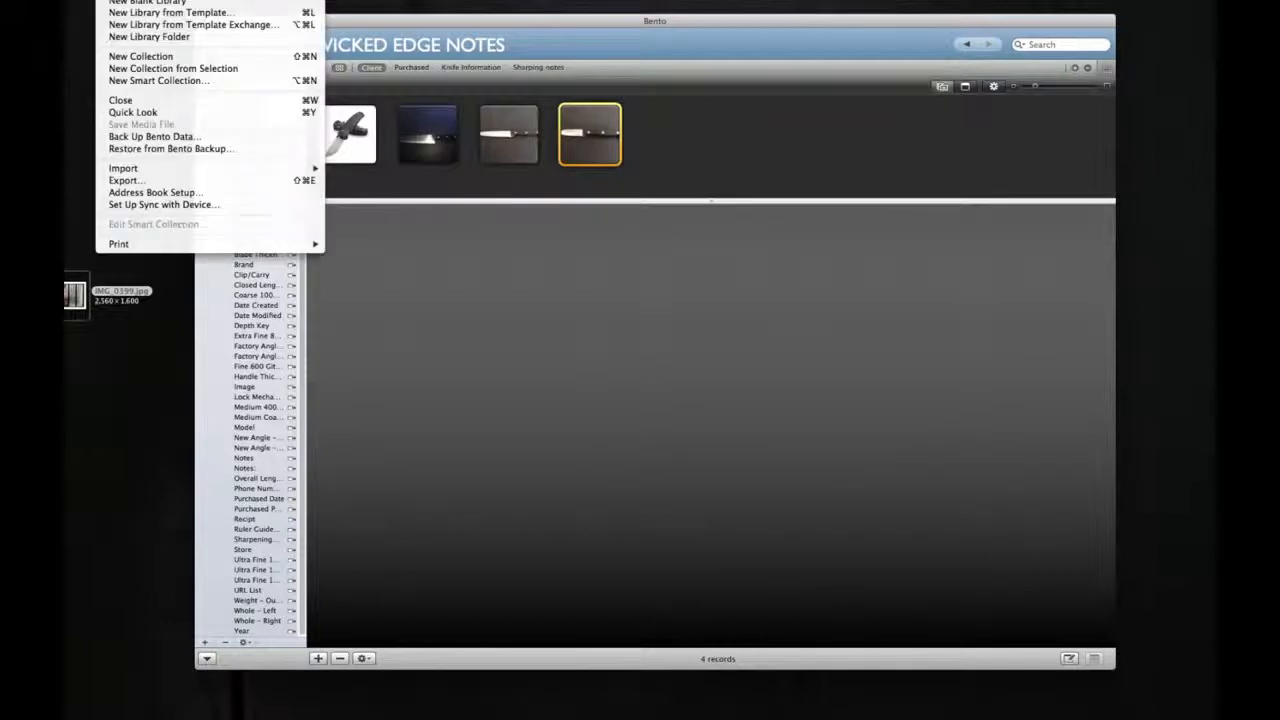
pyautogui.click(176, 180)
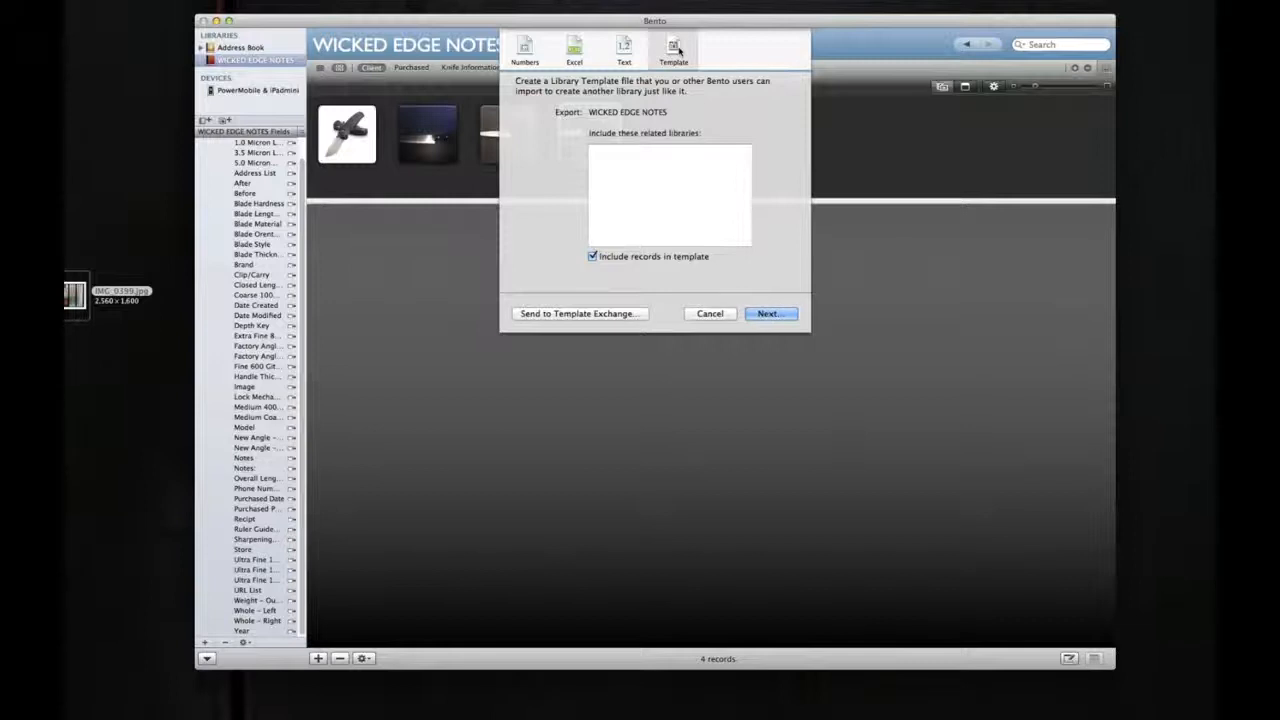
pyautogui.click(718, 314)
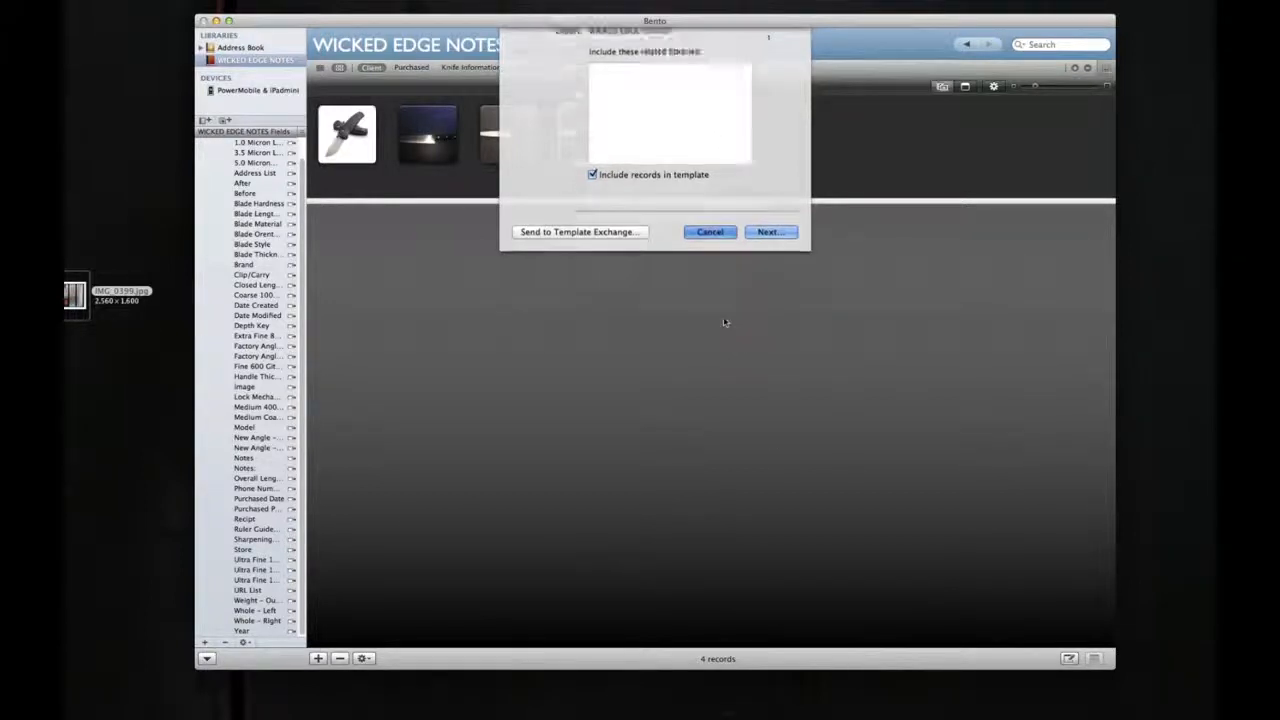
# Step: View the Benchmade knife record in the Purchased form and in the Knife Information form
pyautogui.click(358, 146)
pyautogui.click(416, 69)
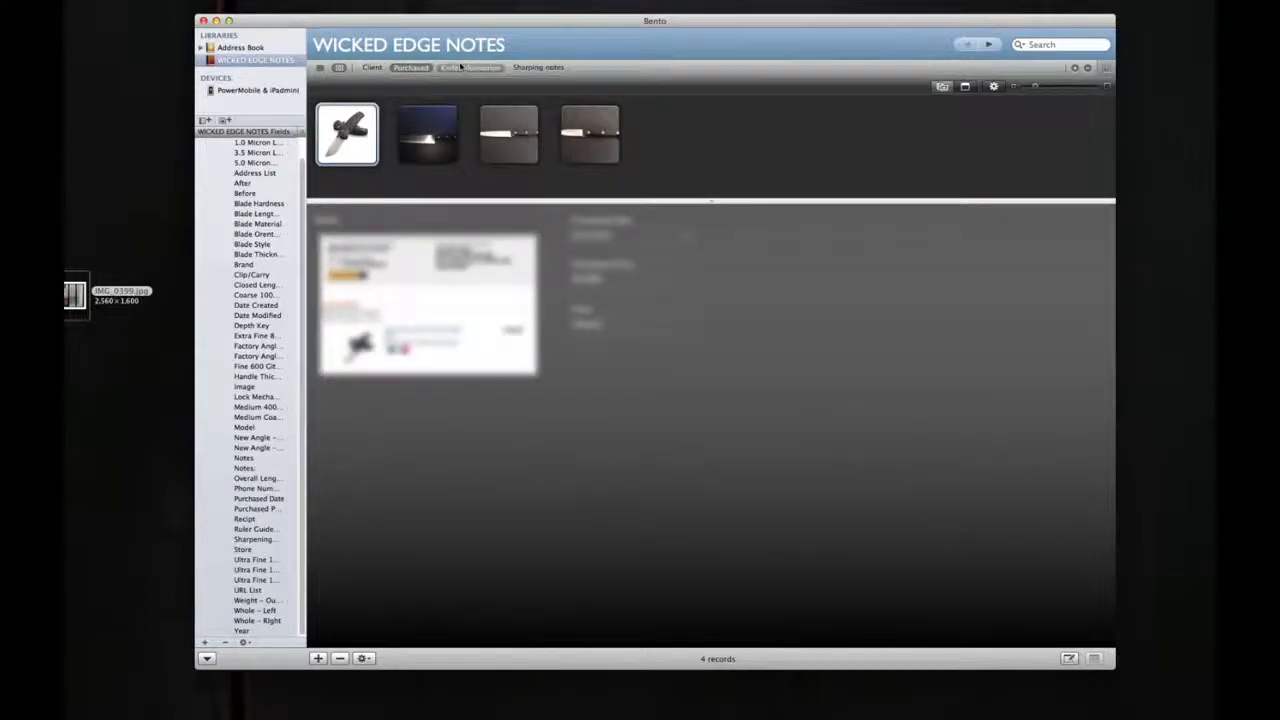
pyautogui.click(463, 68)
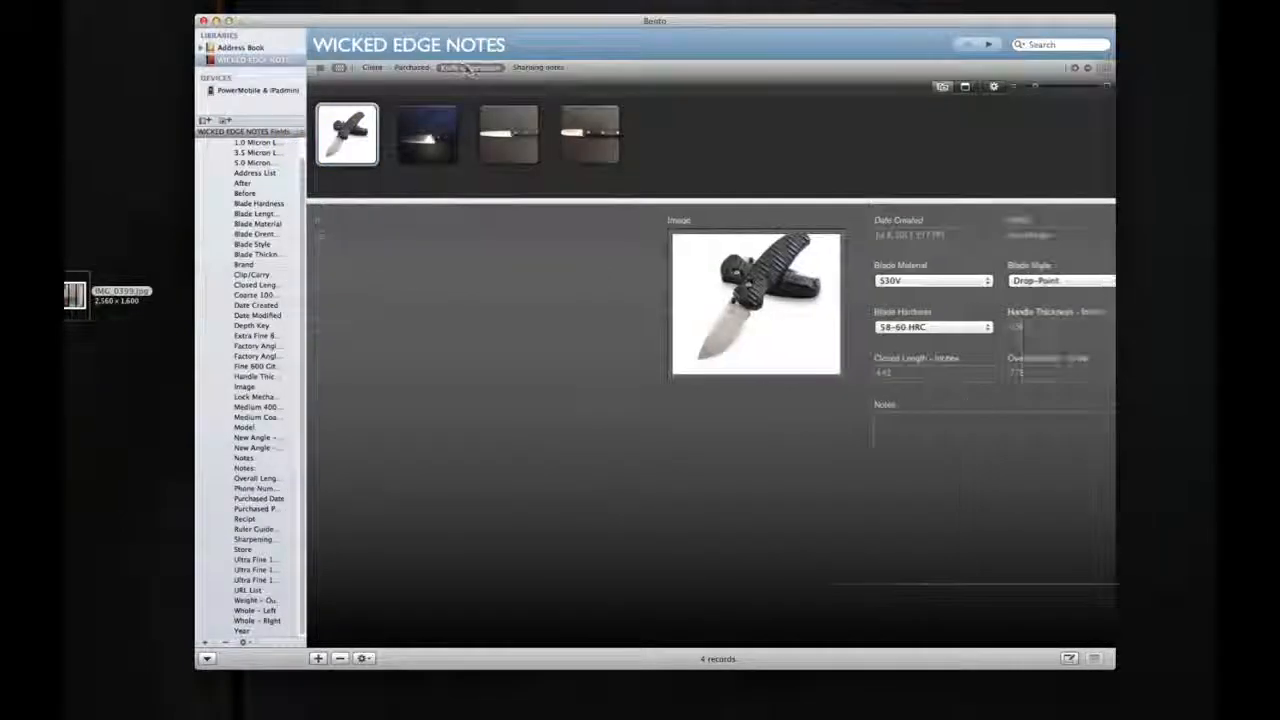